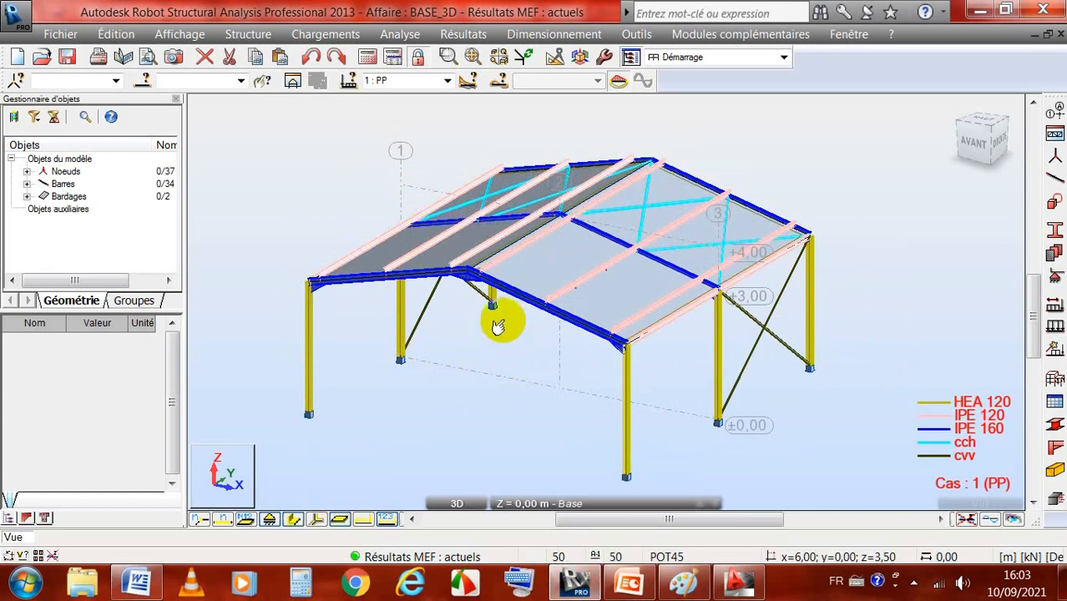
Step: Isolate the two roof cladding panels 44 and 45 in a separate view and display their local axes
left_click(530, 264)
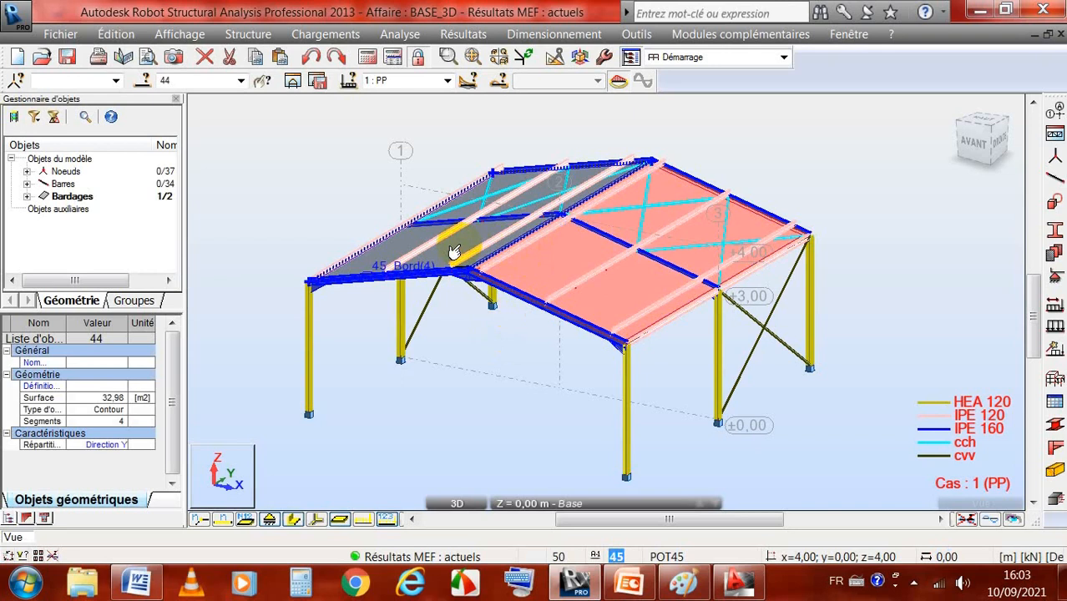
left_click(460, 250, "ctrl")
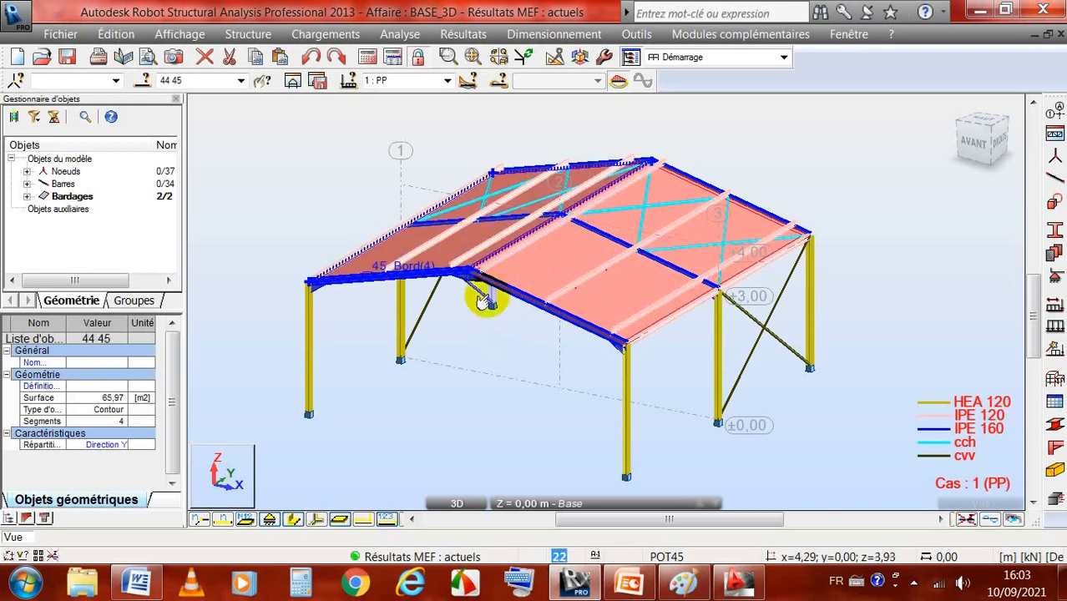
left_click(292, 80)
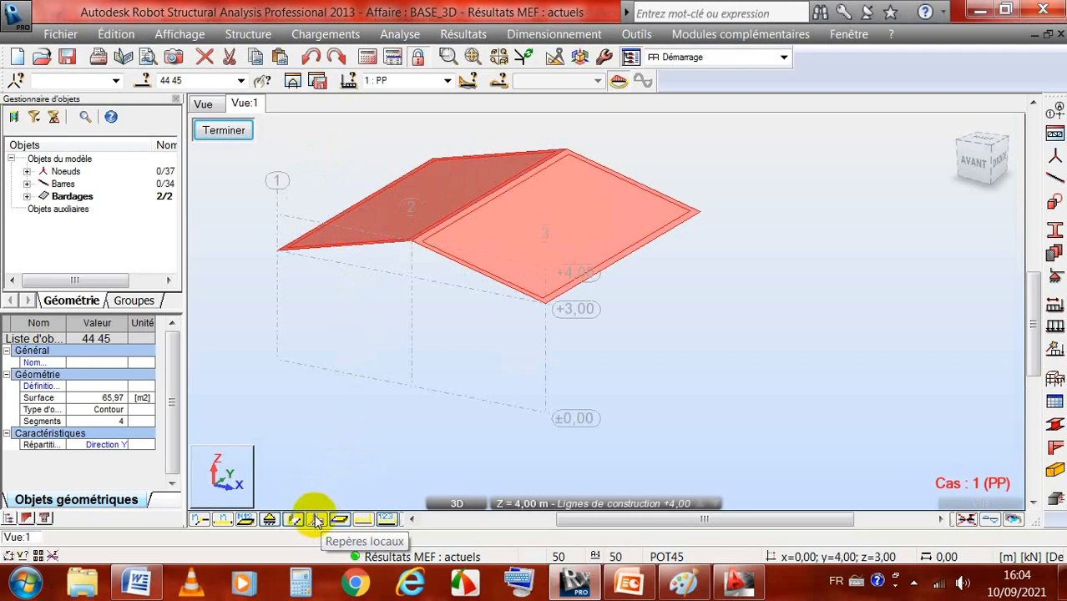
left_click(317, 520)
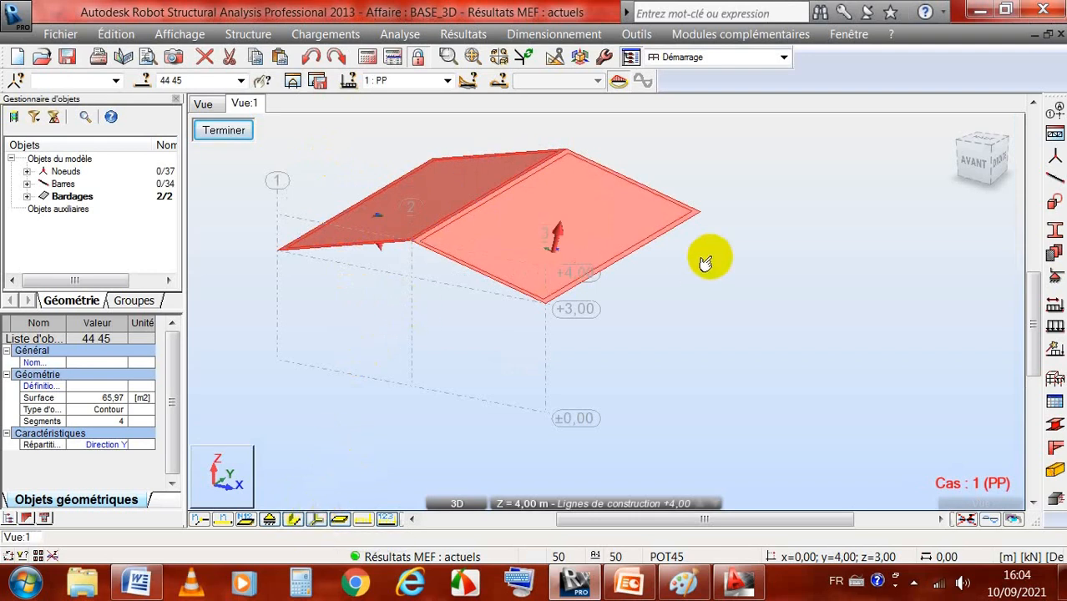
right_click(774, 246)
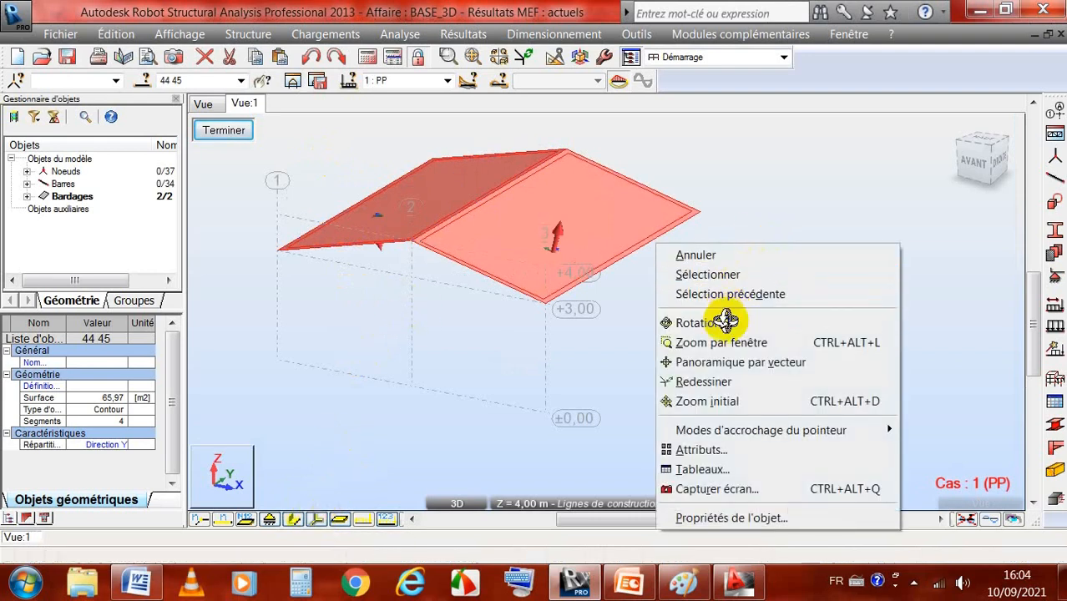
left_click(720, 318)
mouse_move(672, 302)
left_mouse_down()
mouse_move(686, 276)
mouse_move(681, 291)
left_mouse_up()
left_click_drag(331, 225, 350, 234)
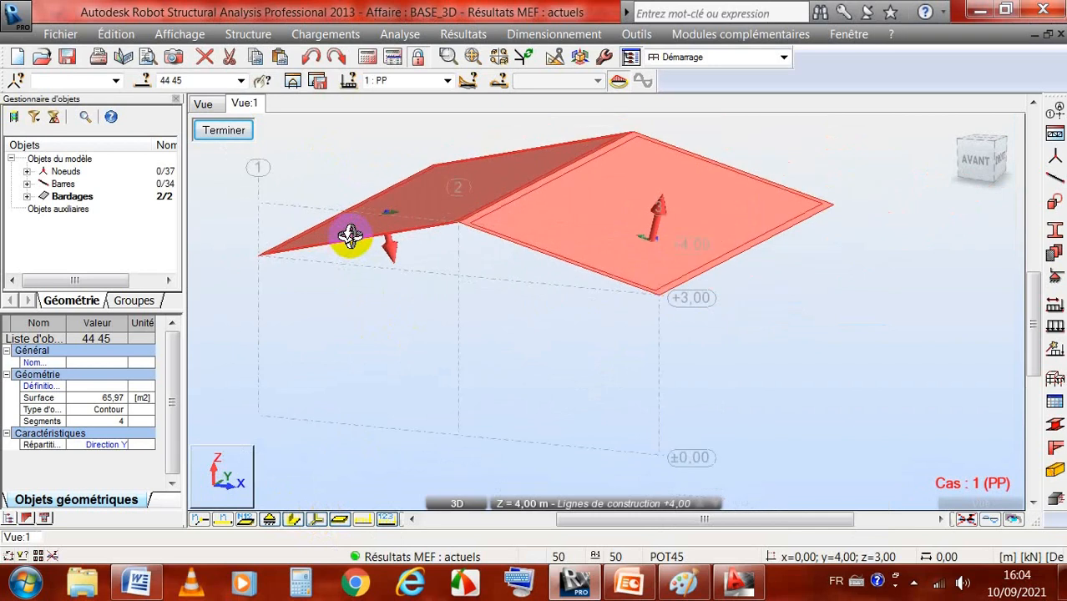
Step: Set the full structure view to a 2D XZ projection of the middle frame at Y = 4.00 m
left_click(204, 105)
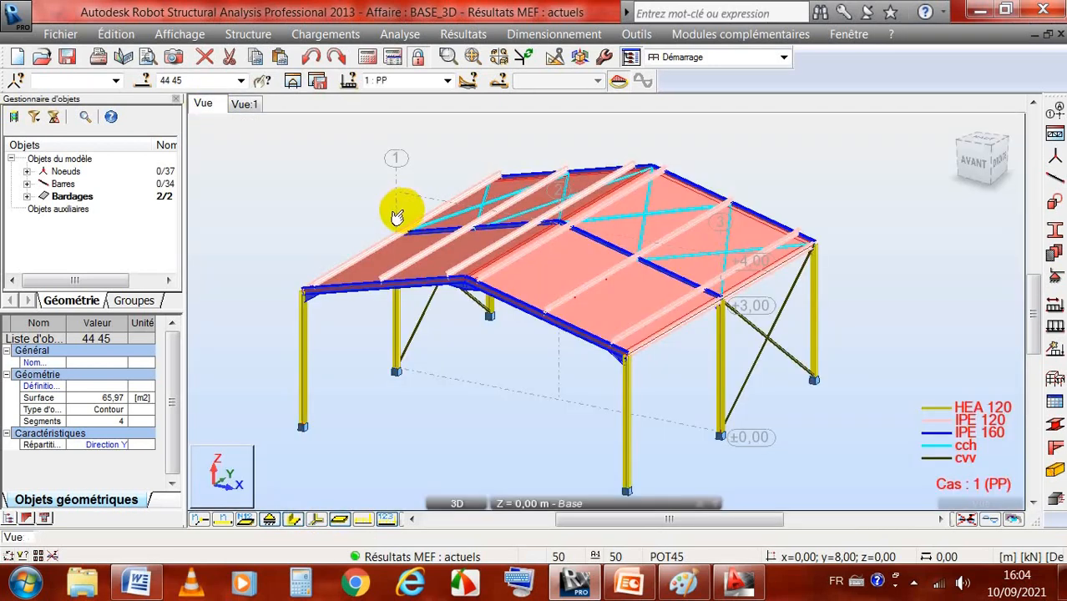
left_click(219, 484)
left_click(57, 225)
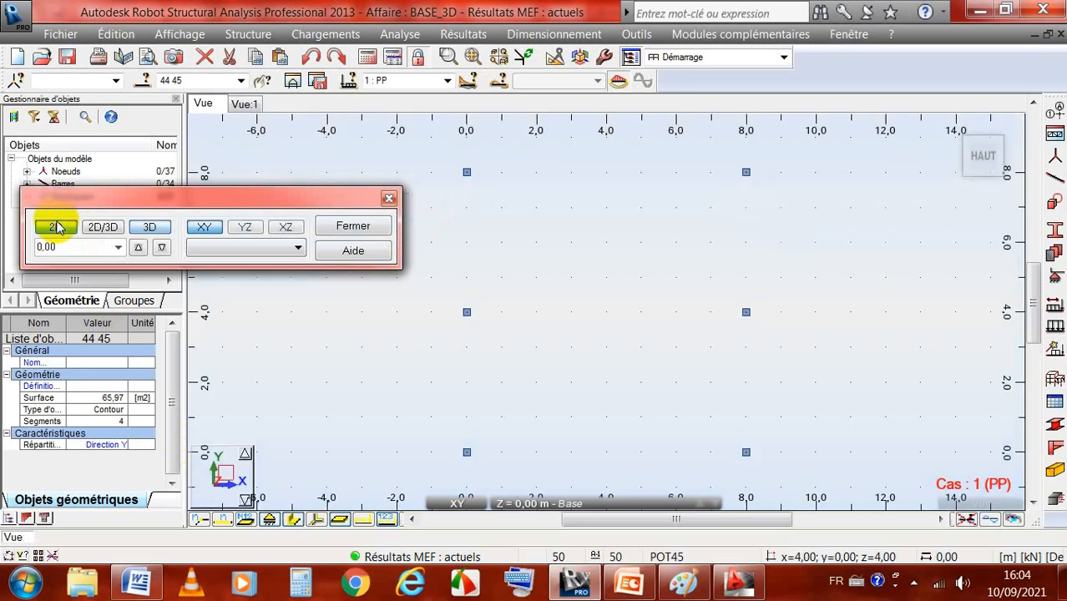
left_click(284, 229)
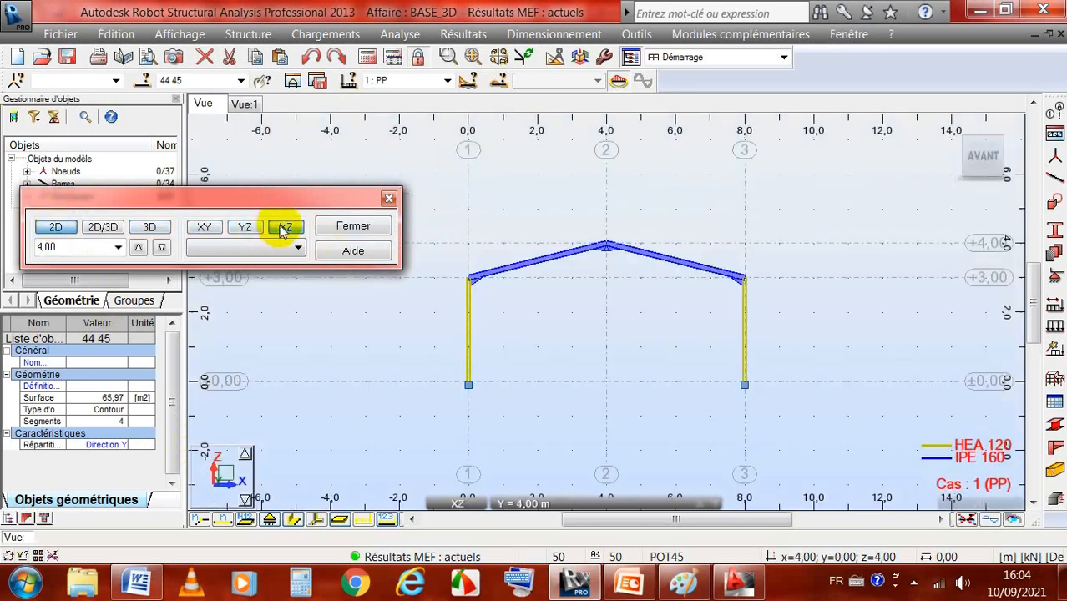
left_click(353, 234)
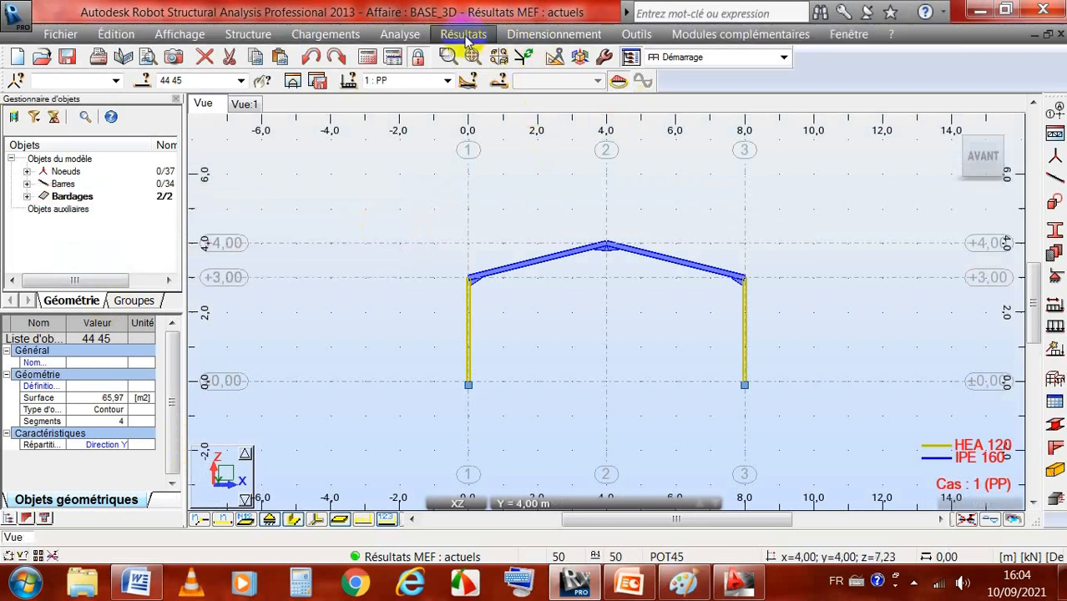
Step: Display the bending moment My diagram on the frame's bars for the EFF : Pondérations load cases
left_click(464, 35)
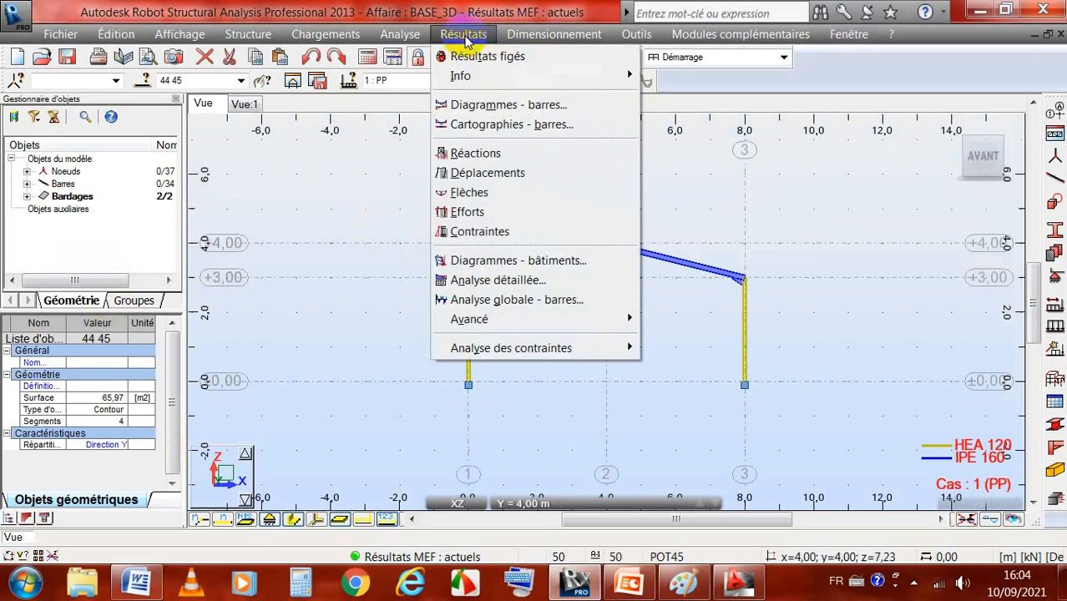
left_click(475, 108)
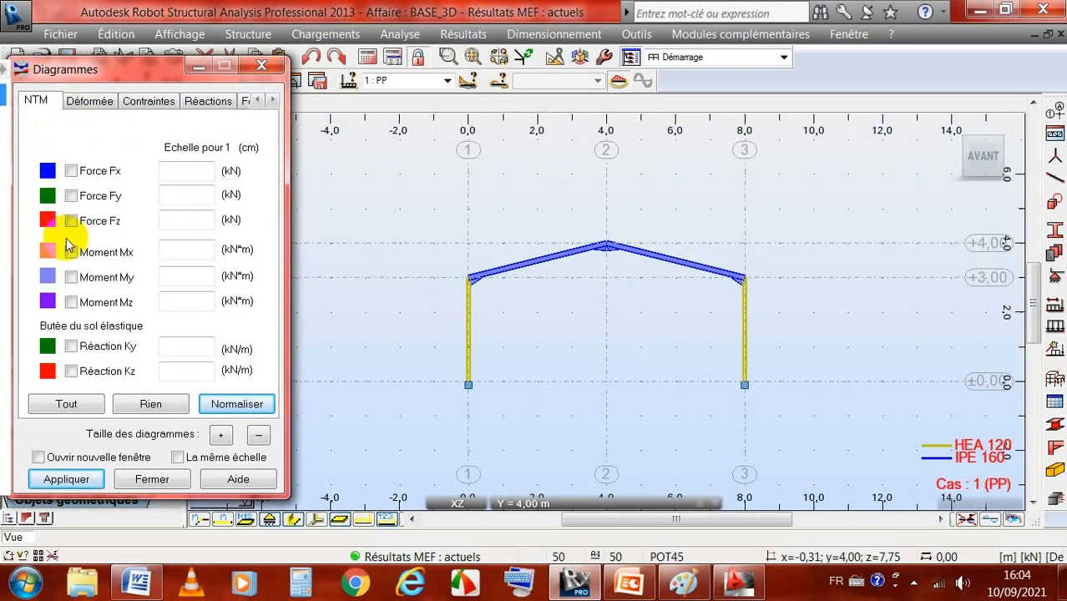
left_click(70, 277)
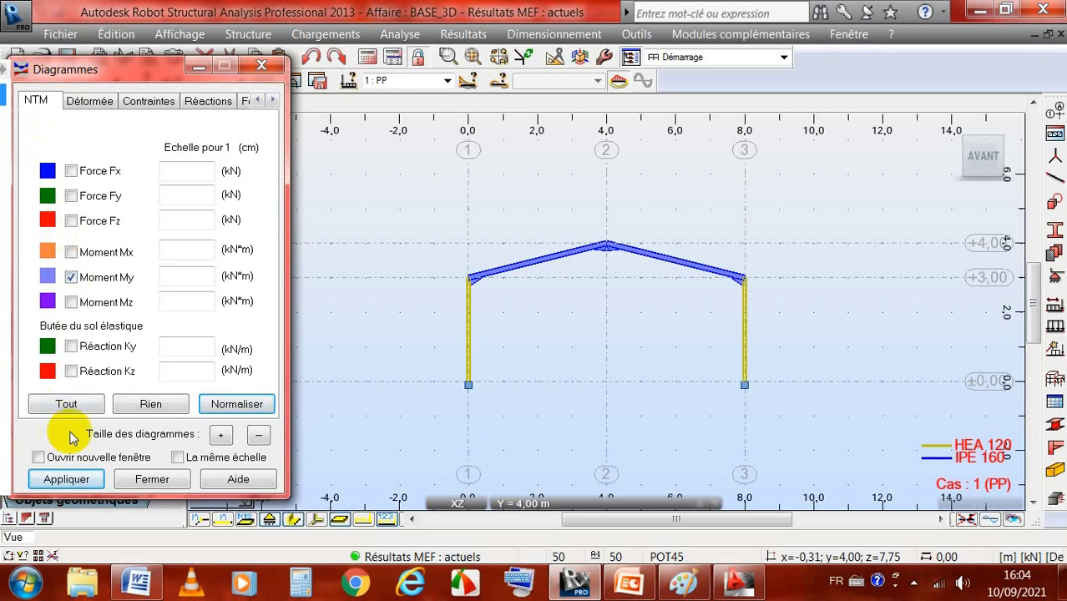
left_click(66, 478)
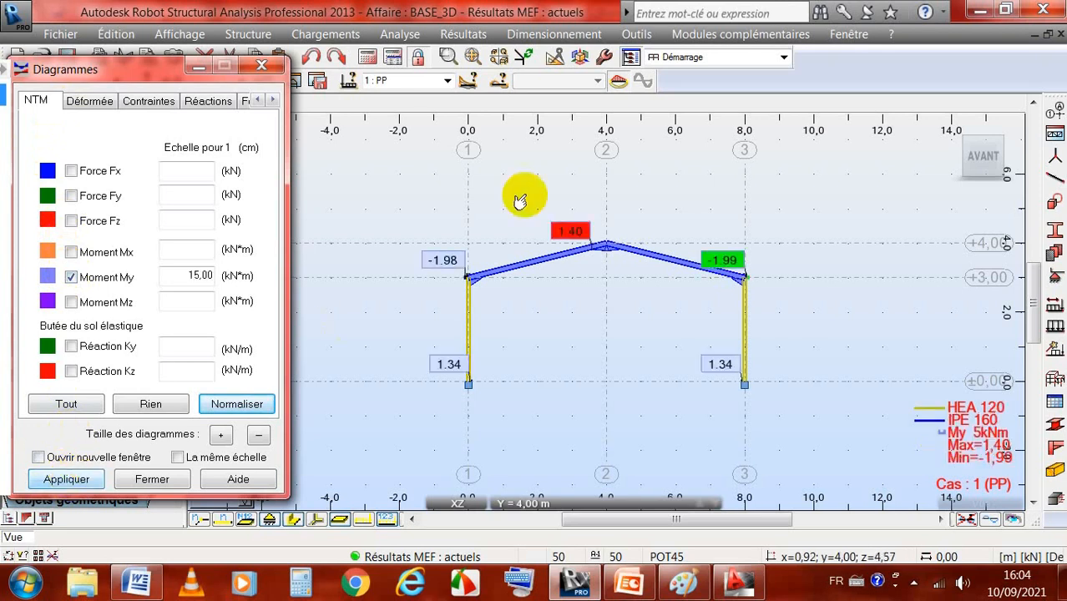
left_click(448, 81)
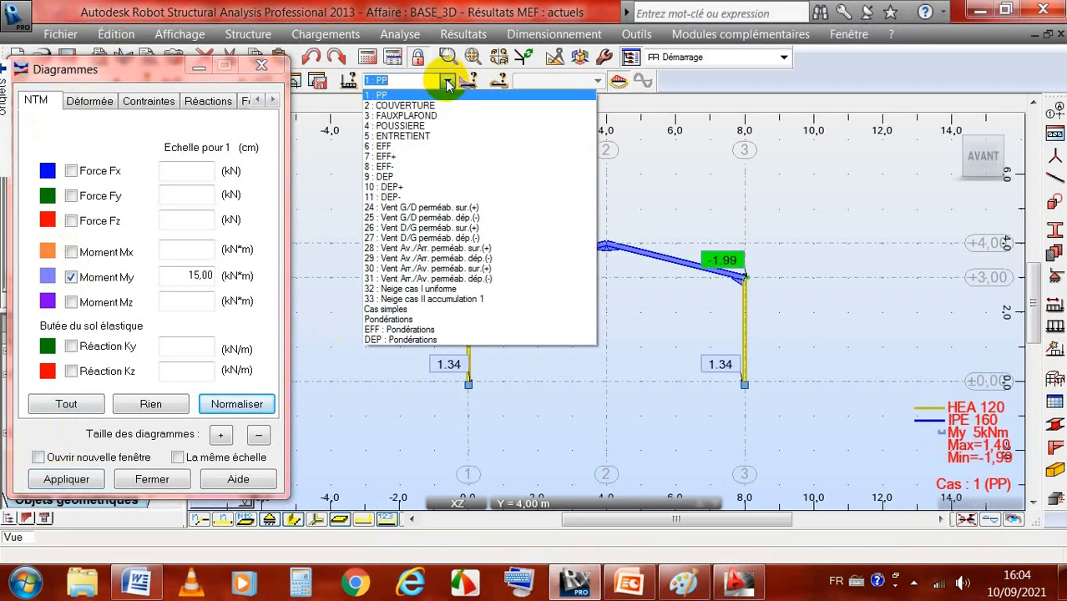
left_click(404, 329)
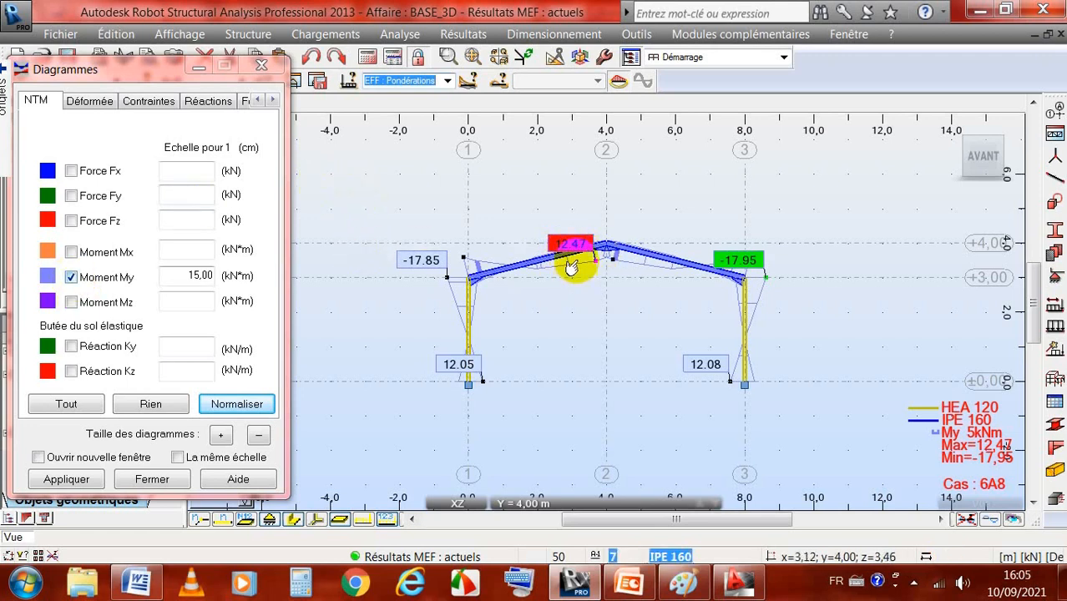
Step: Turn off the My moment diagram on the frame and close the diagram settings
left_click(71, 277)
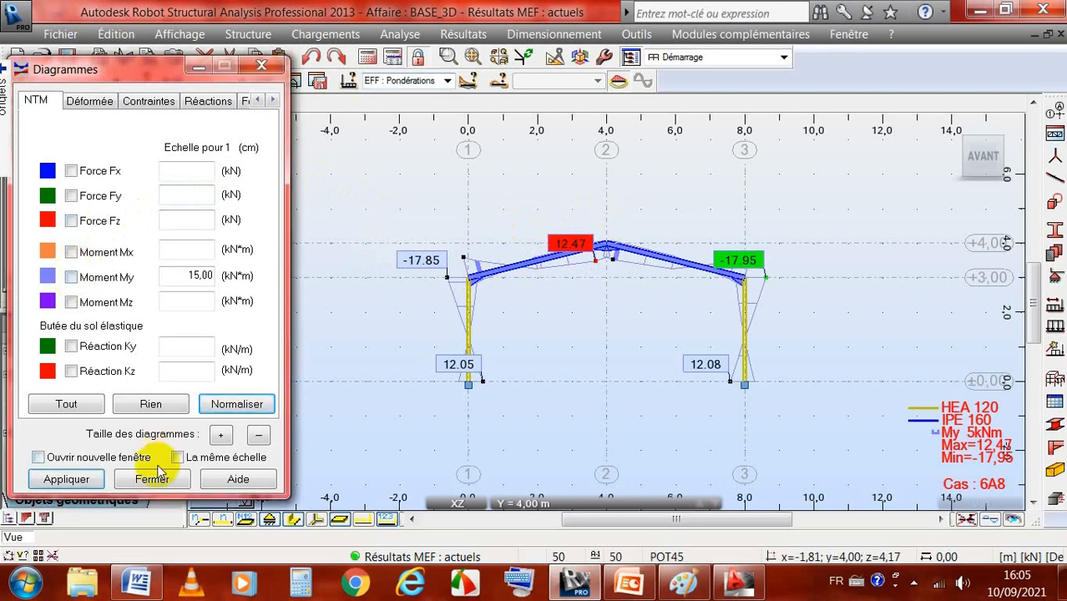
left_click(89, 478)
left_click(152, 482)
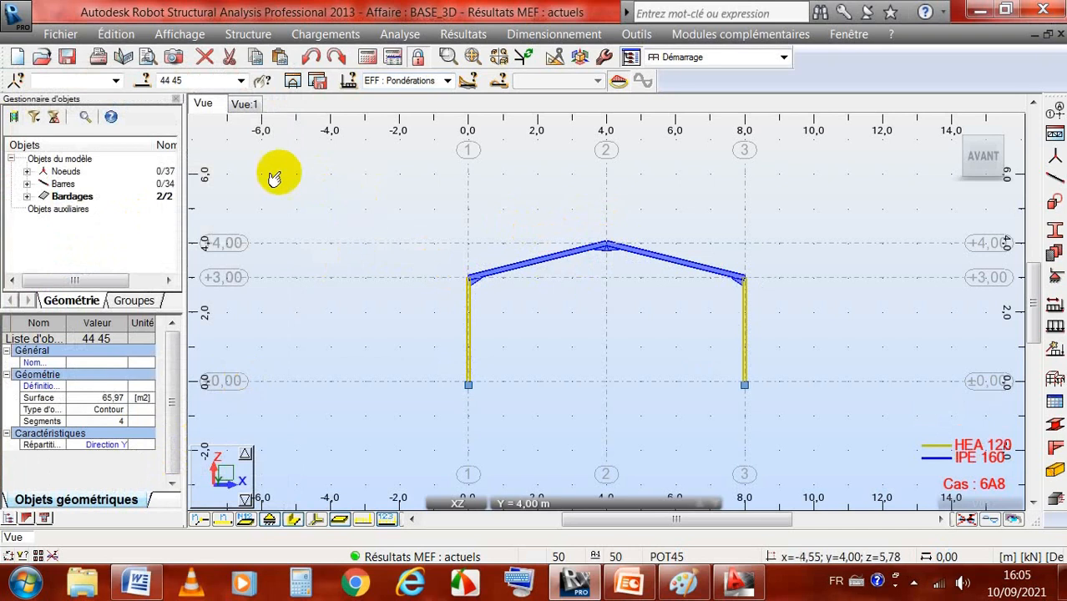
Step: Reverse the local Z axis orientation of roof panel 45 in the isolated cladding view, accepting the change to the structure data
left_click(245, 104)
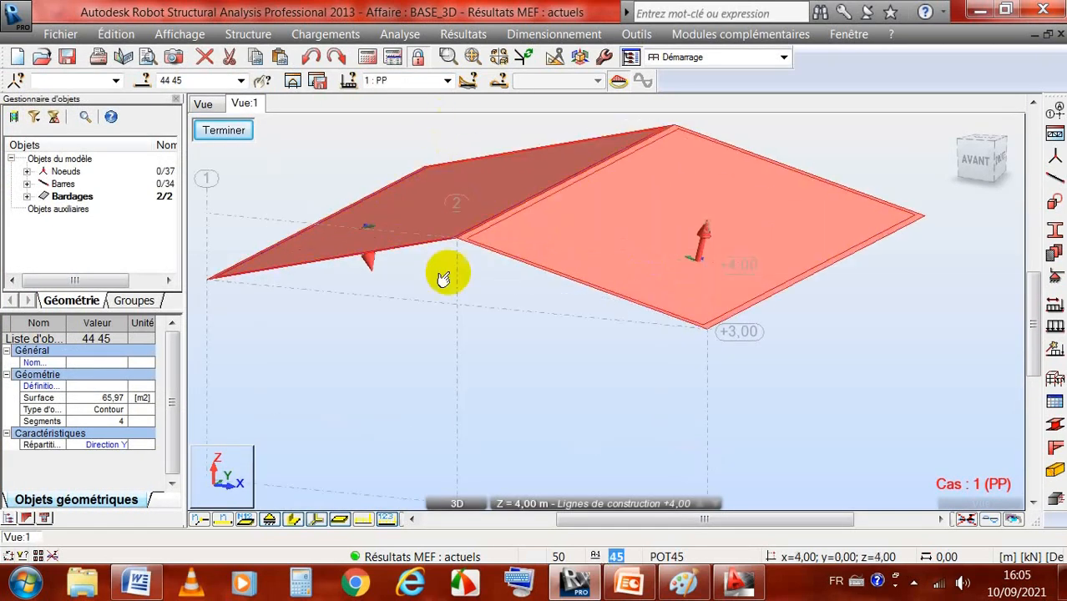
left_click(372, 295)
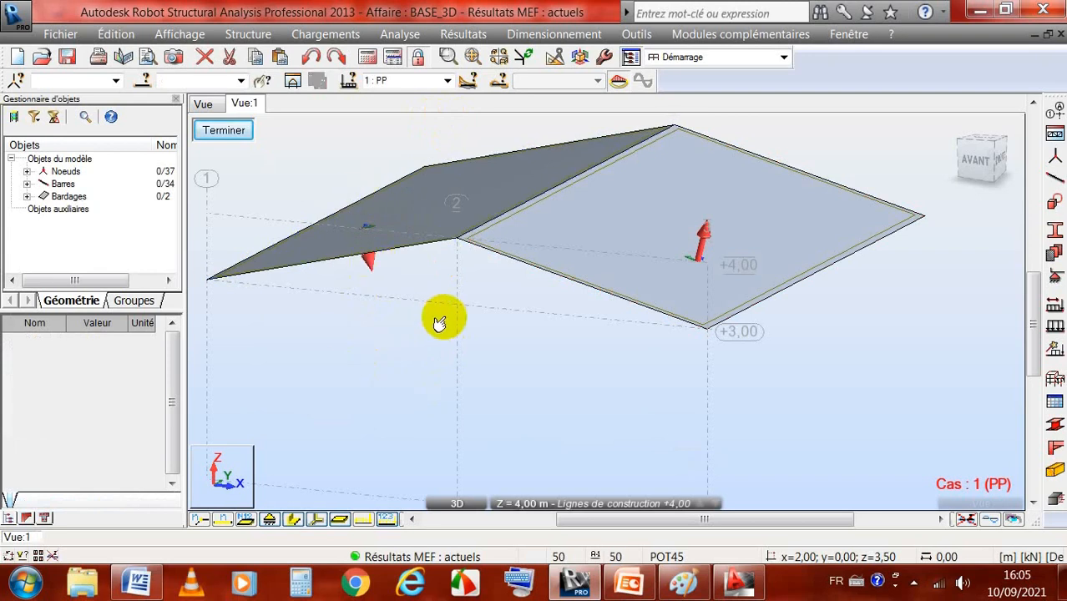
left_click(259, 35)
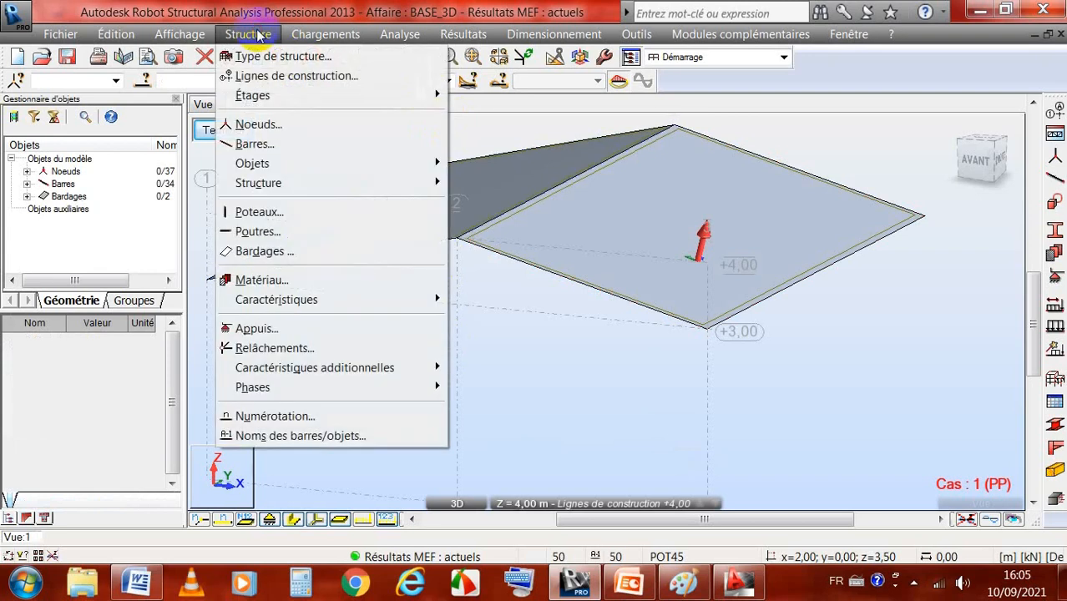
mouse_move(283, 299)
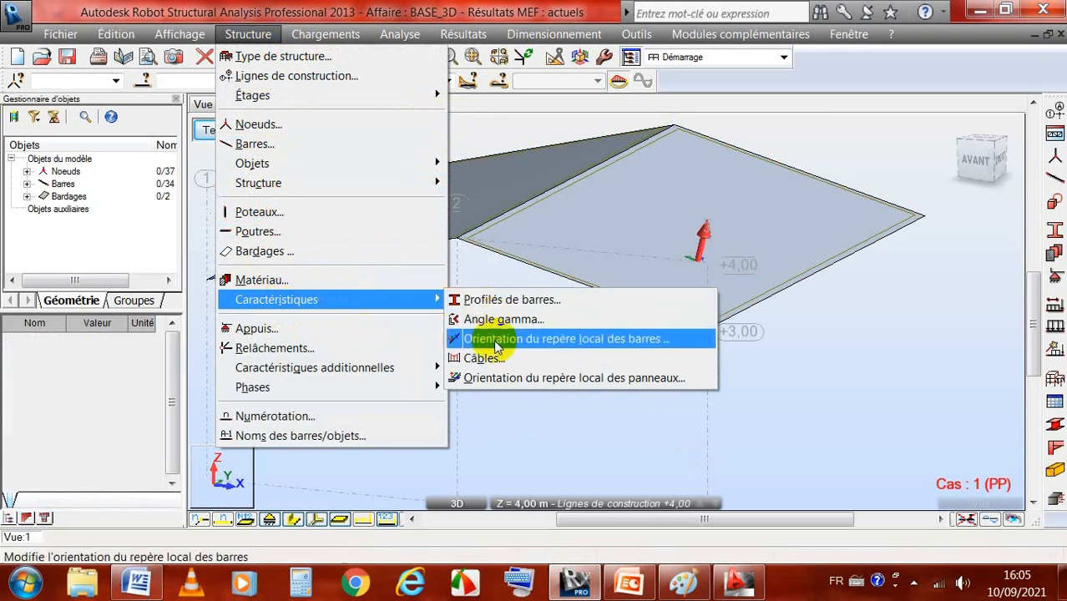
left_click(622, 381)
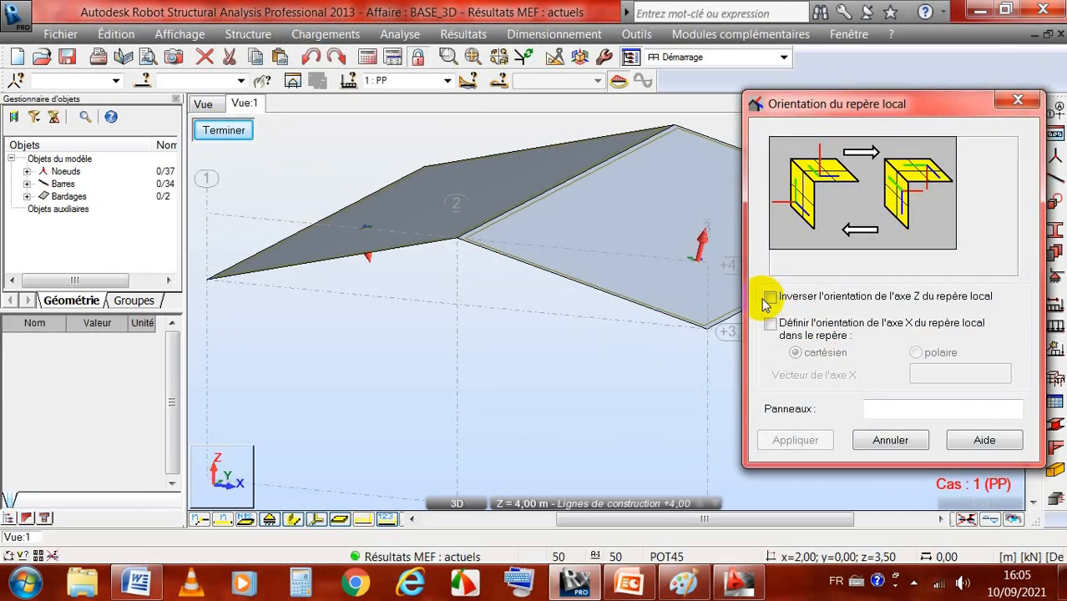
left_click(891, 410)
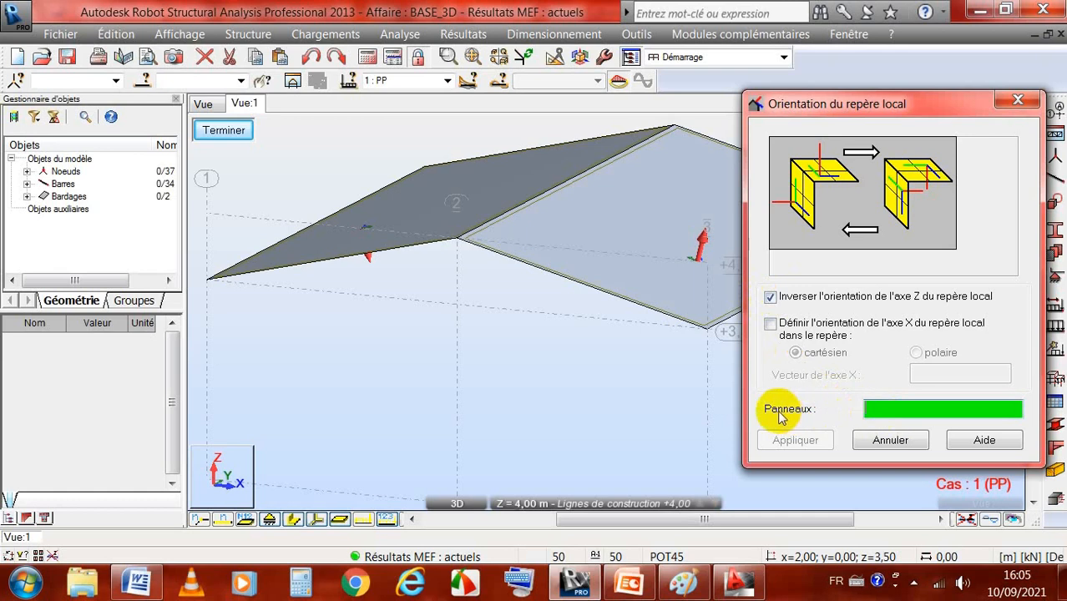
left_click(404, 206)
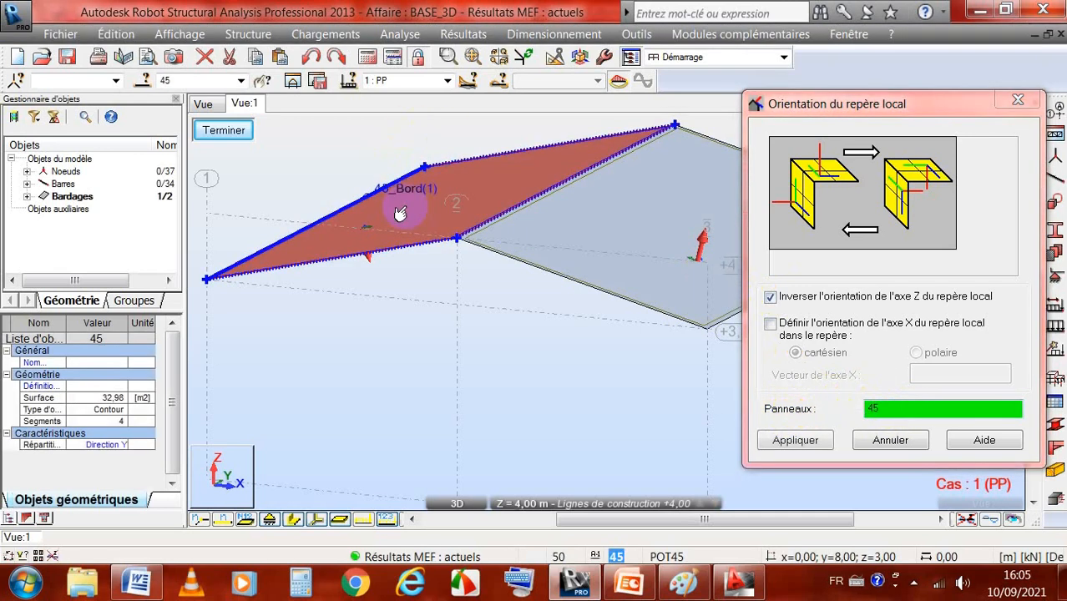
left_click(788, 440)
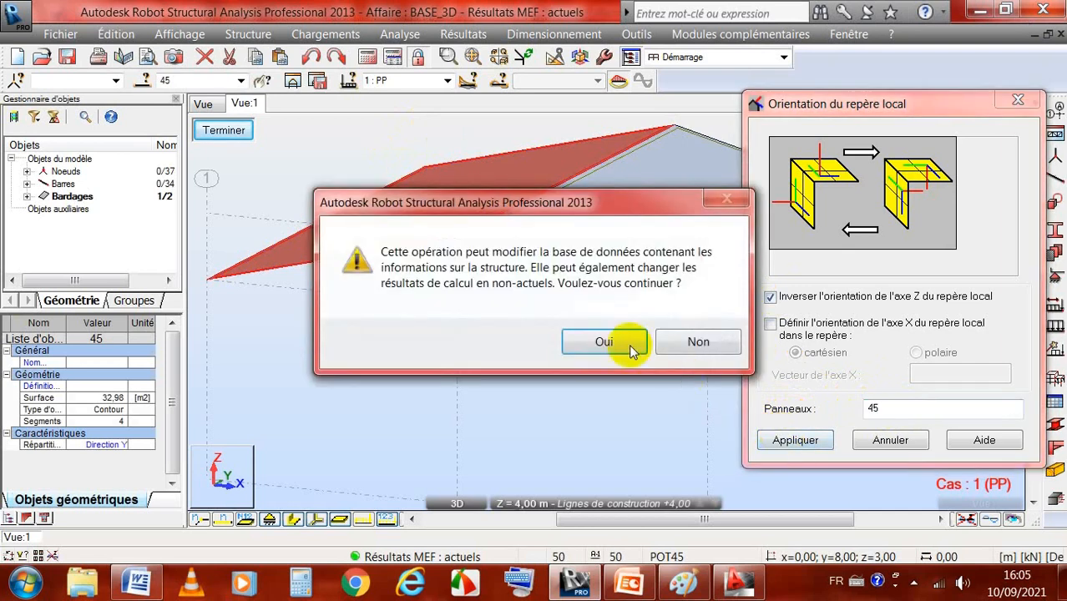
left_click(607, 342)
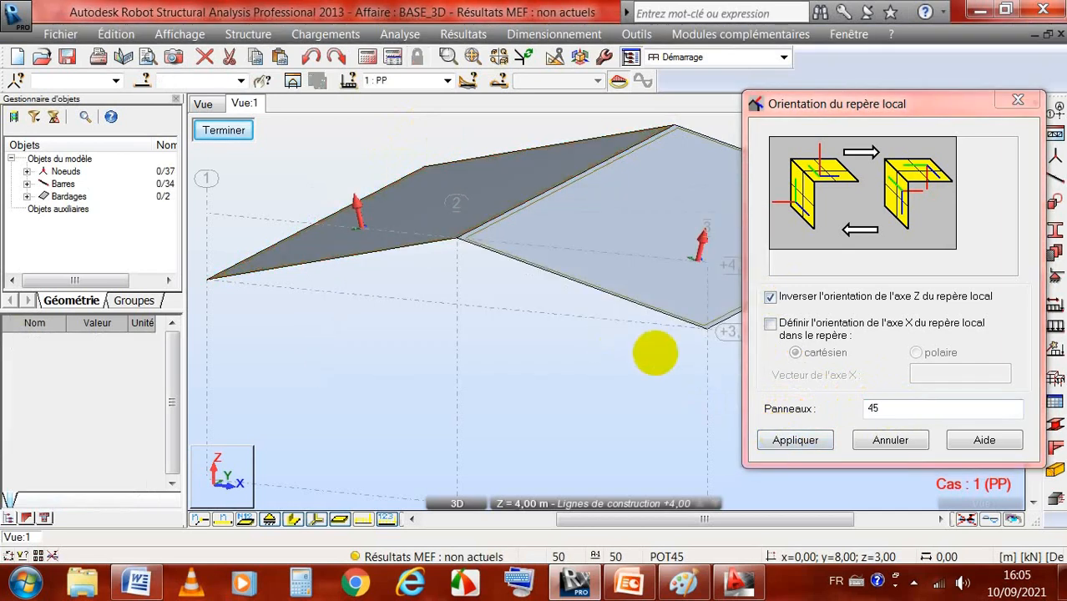
left_click(882, 446)
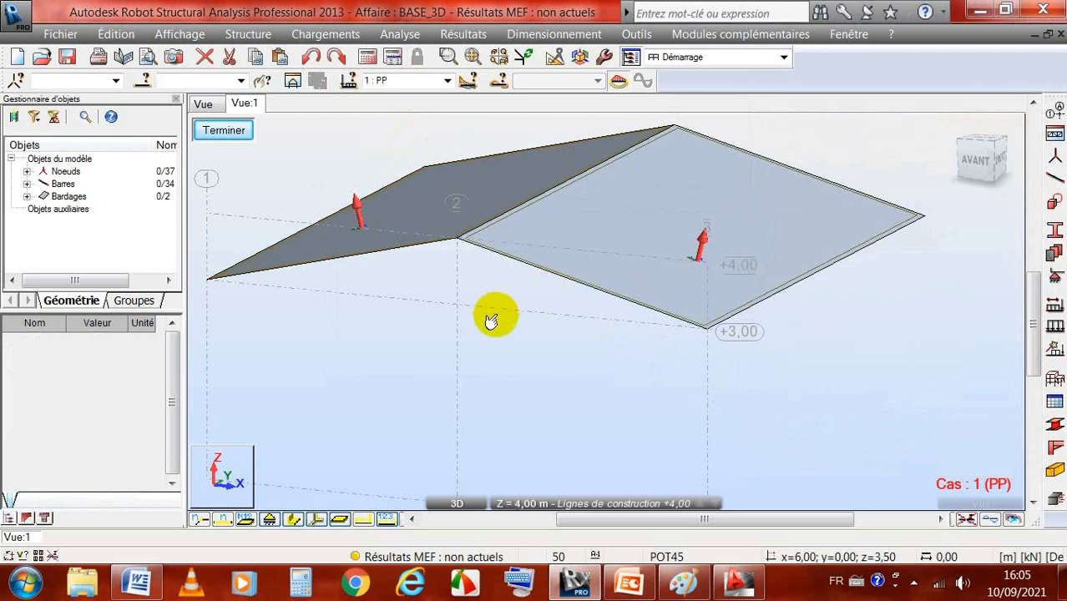
scroll(489, 316, "down", 3)
scroll(480, 263, "up", 3)
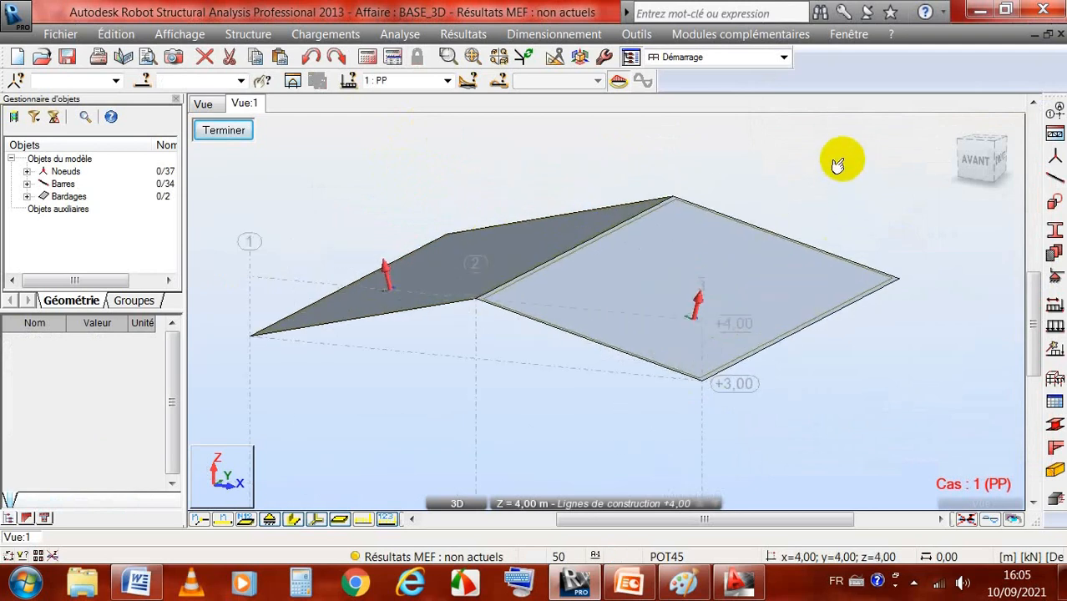
right_click(841, 163)
left_click(806, 239)
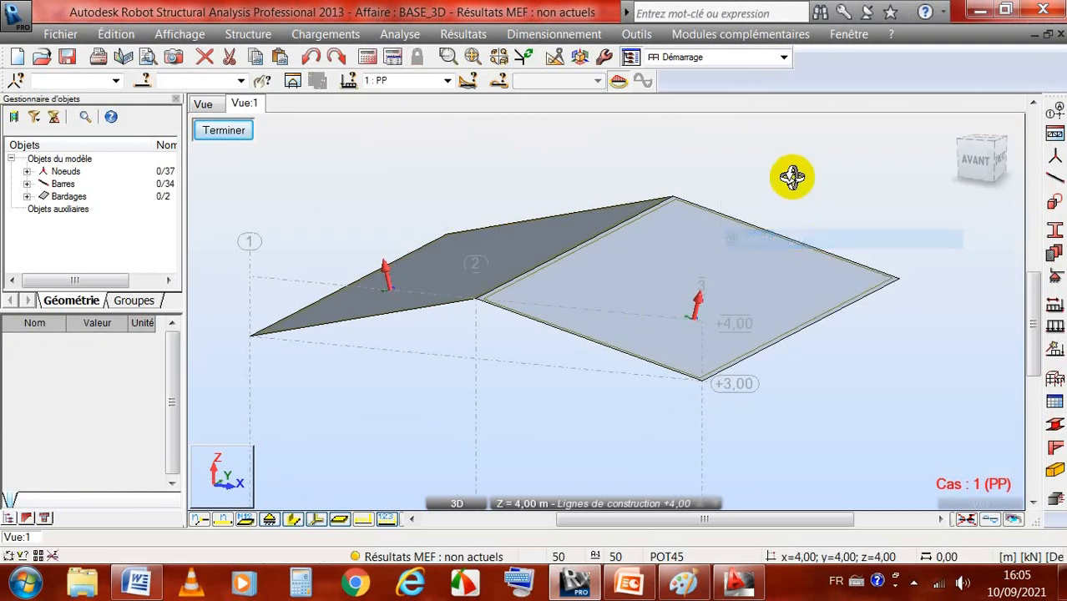
mouse_move(793, 174)
left_mouse_down()
mouse_move(793, 200)
mouse_move(810, 209)
mouse_move(829, 184)
mouse_move(772, 164)
mouse_move(781, 174)
left_mouse_up()
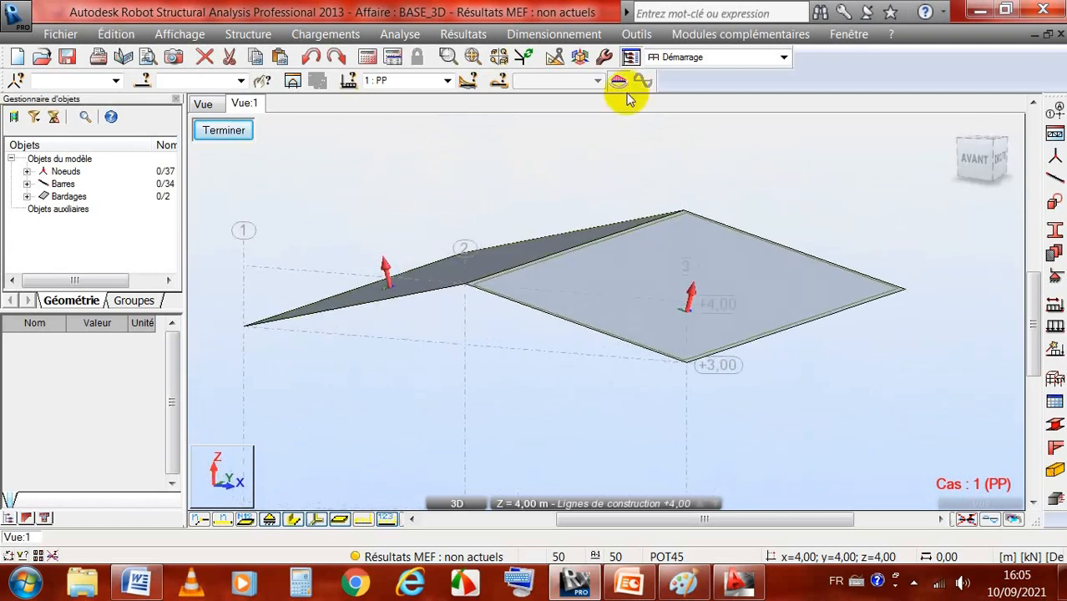
Step: Recalculate the structure and display the bending moment My diagram on the Y = 4.00 m frame for EFF : Pondérations
left_click(209, 105)
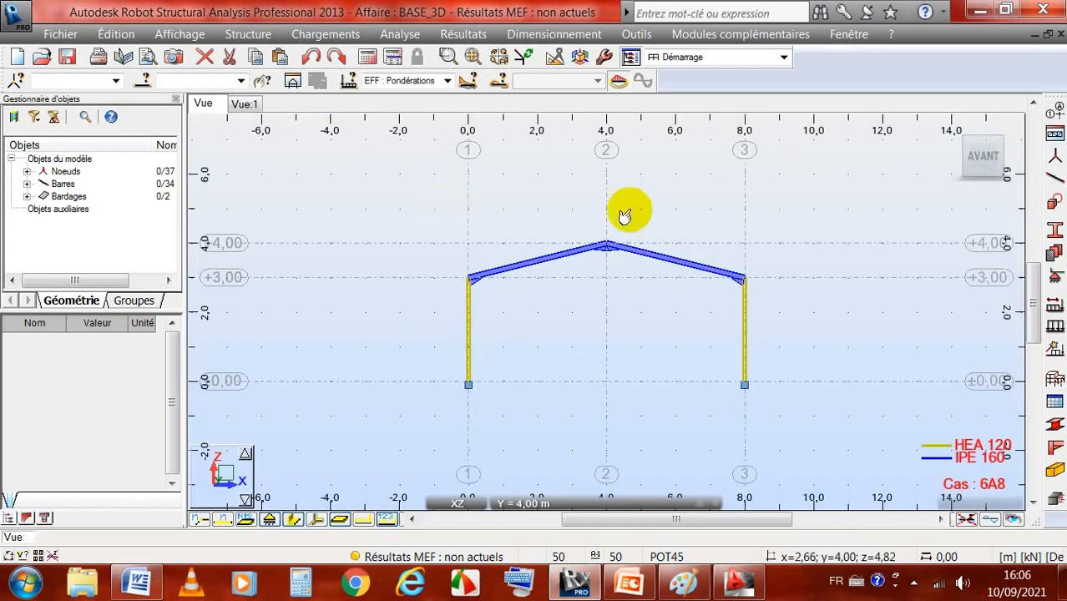
left_click(368, 58)
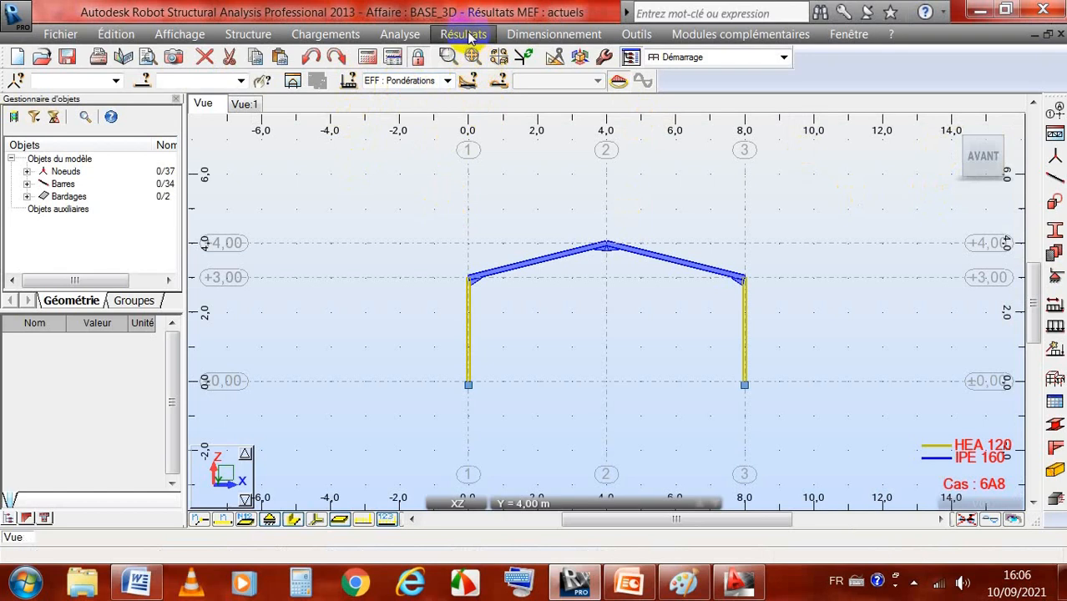
left_click(466, 34)
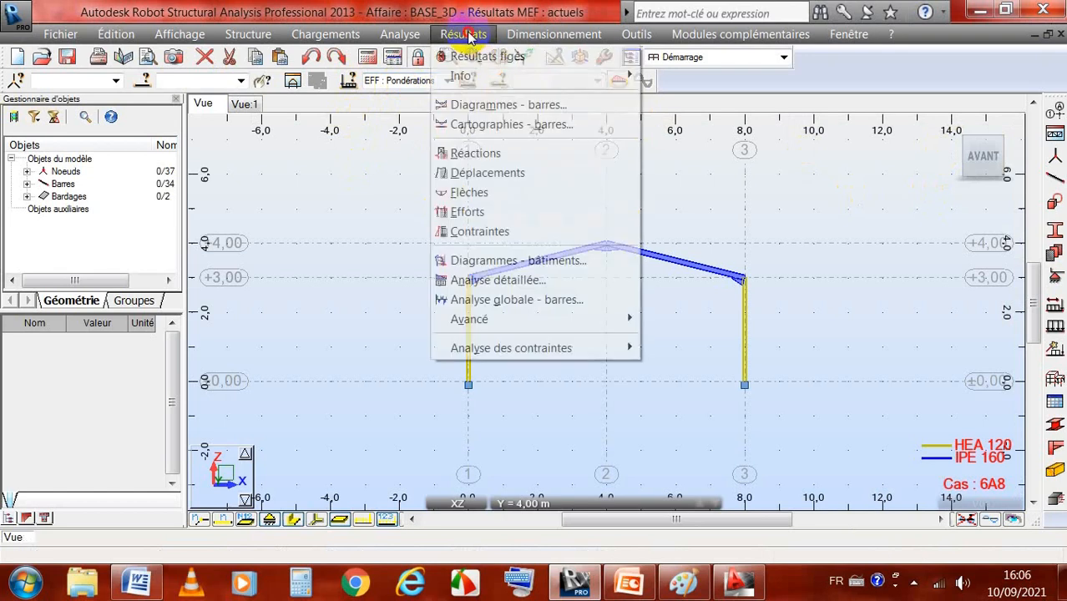
left_click(482, 105)
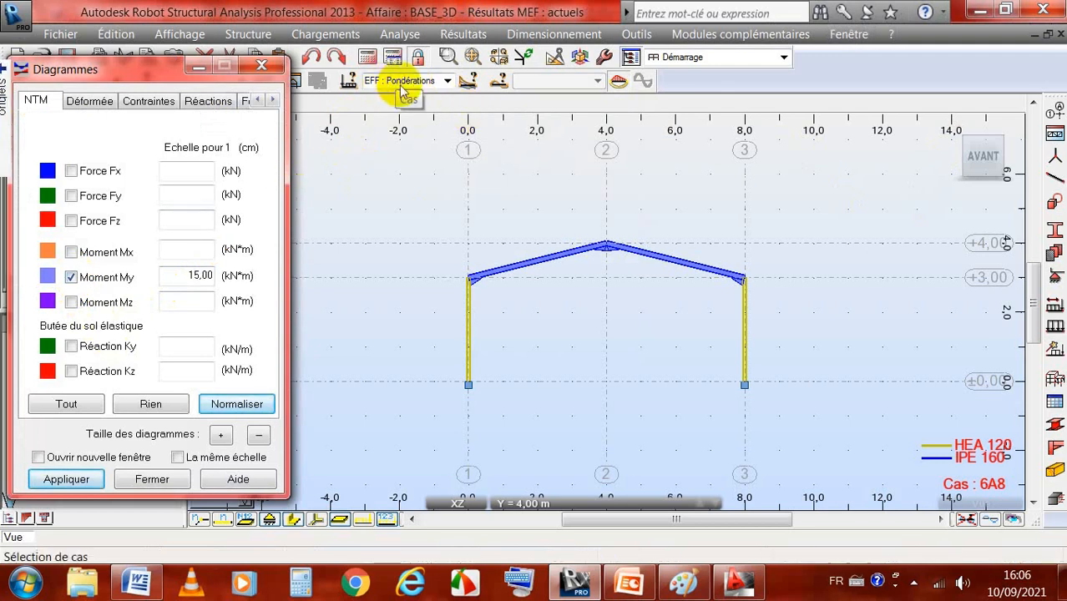
left_click(66, 480)
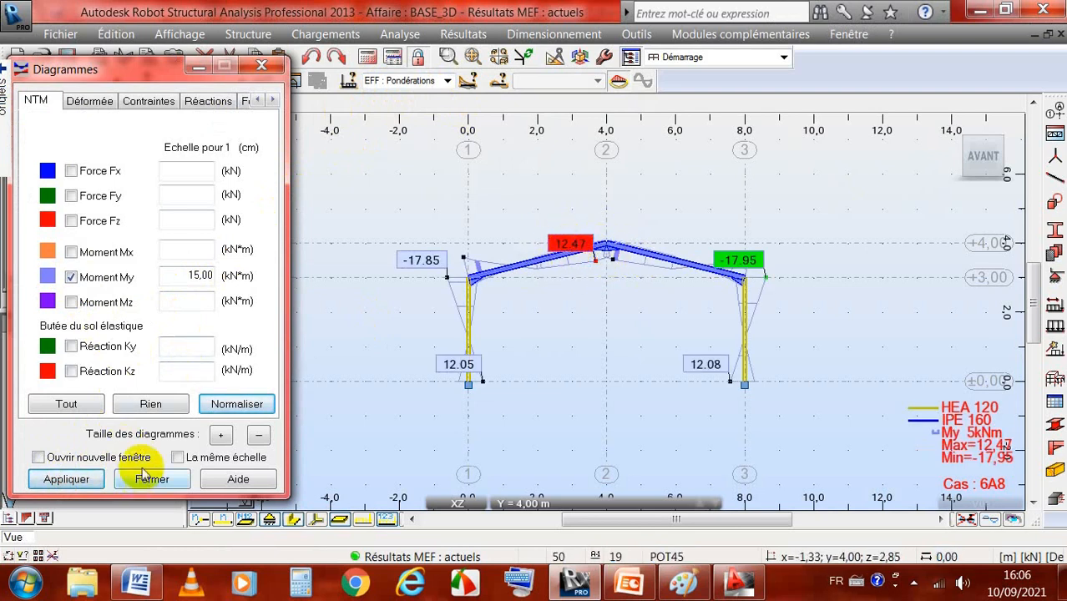
Step: Turn off the My moment diagram on the recalculated frame and close the diagram settings
left_click(71, 278)
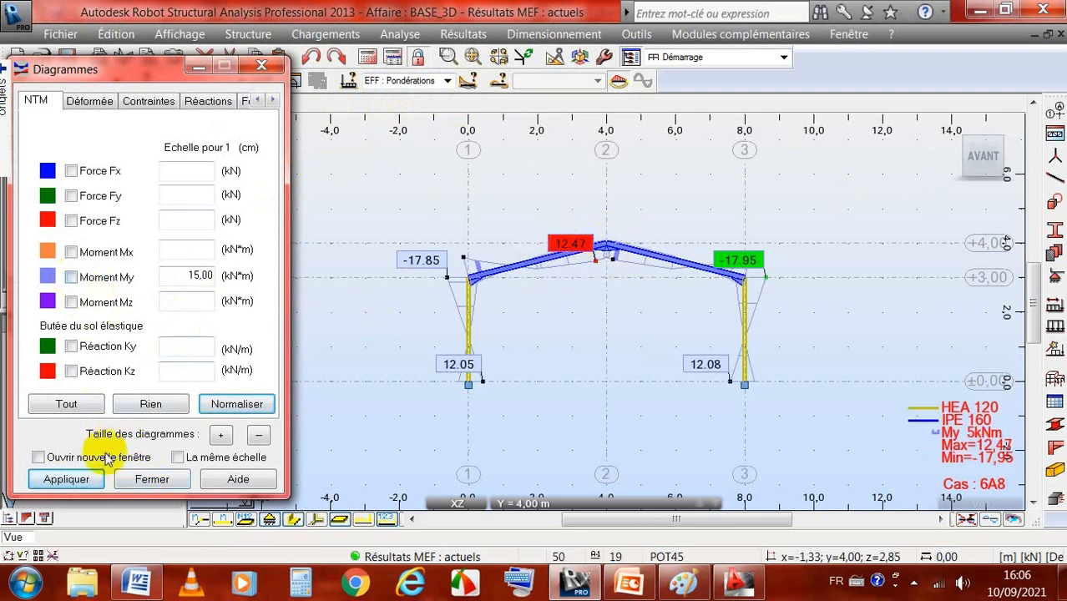
left_click(150, 479)
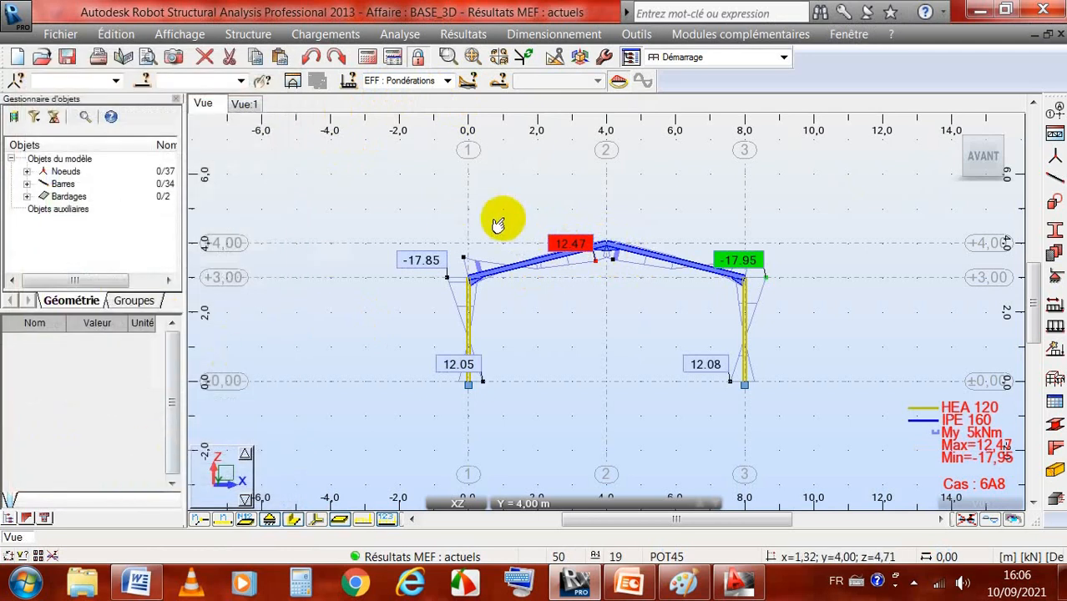
left_click(463, 34)
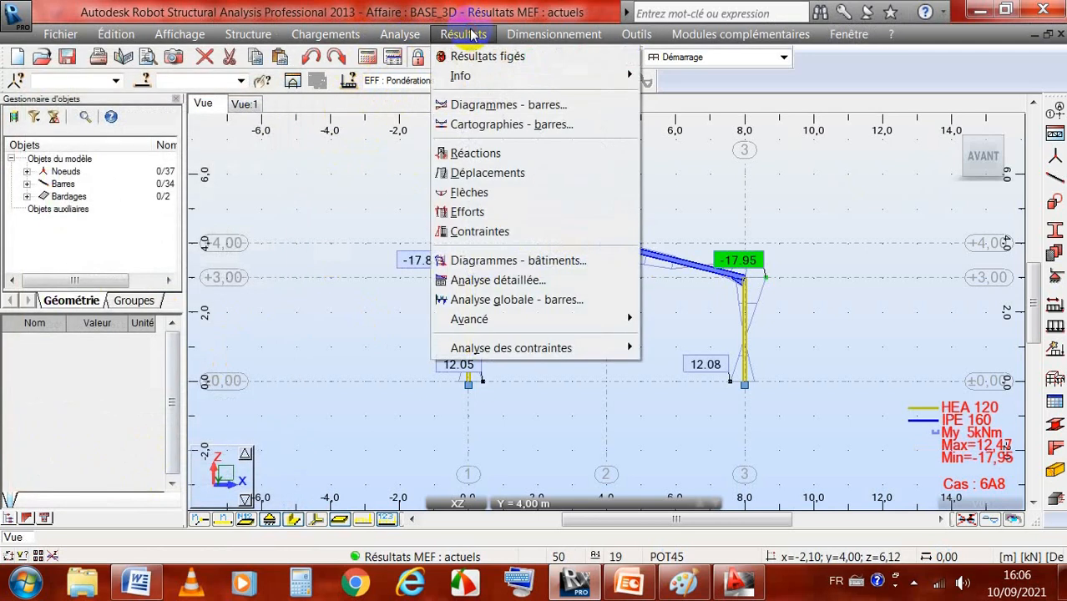
left_click(501, 104)
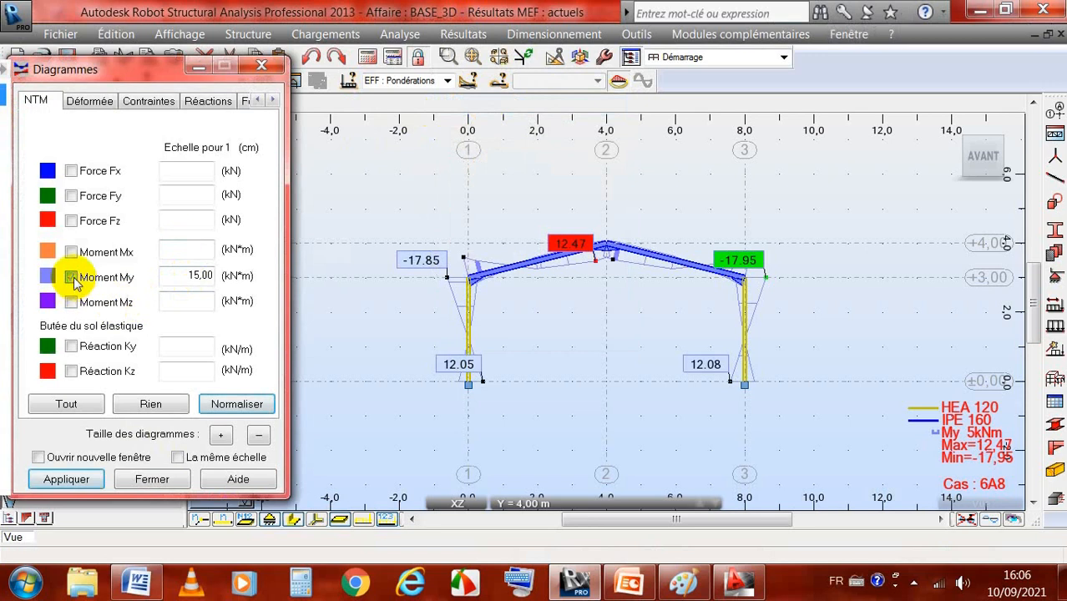
left_click(66, 479)
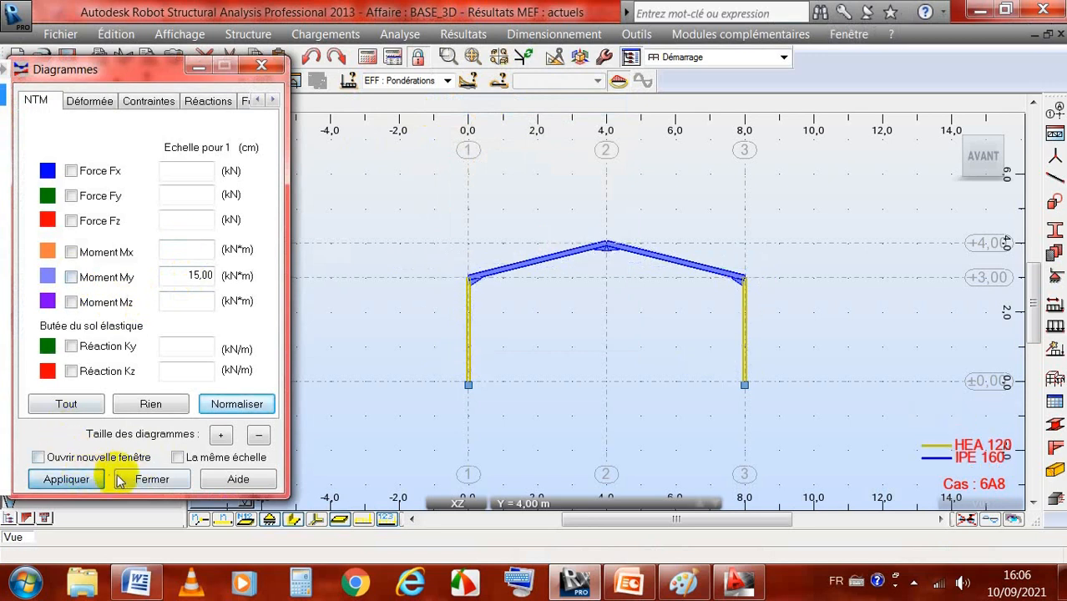
left_click(151, 479)
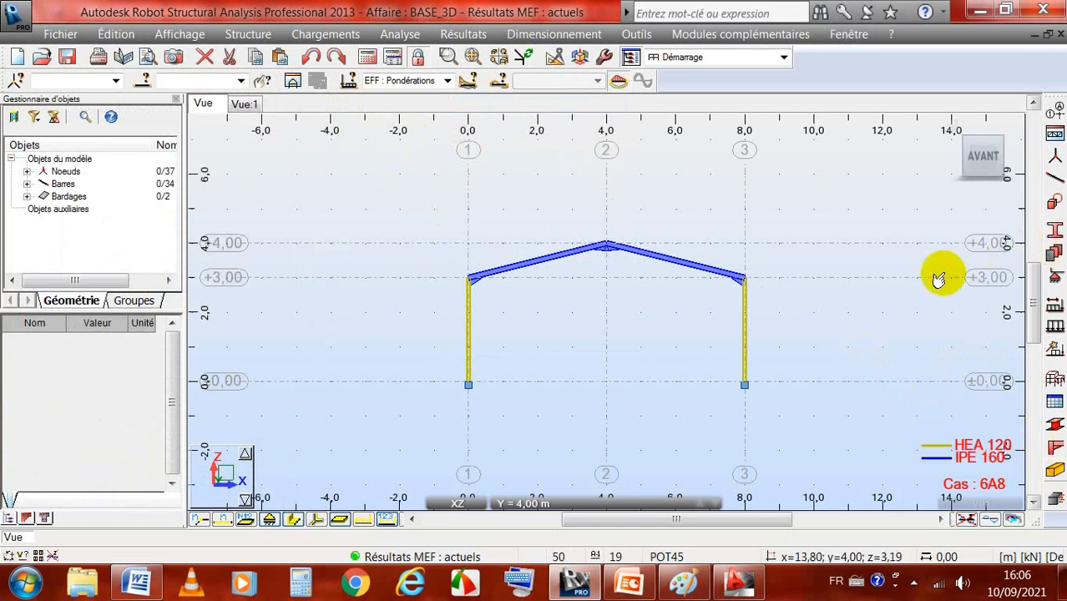
Step: Examine the global and local reference options of a uniform surface load for case 2 : COUVERTURE, without adding a load
left_click(1056, 325)
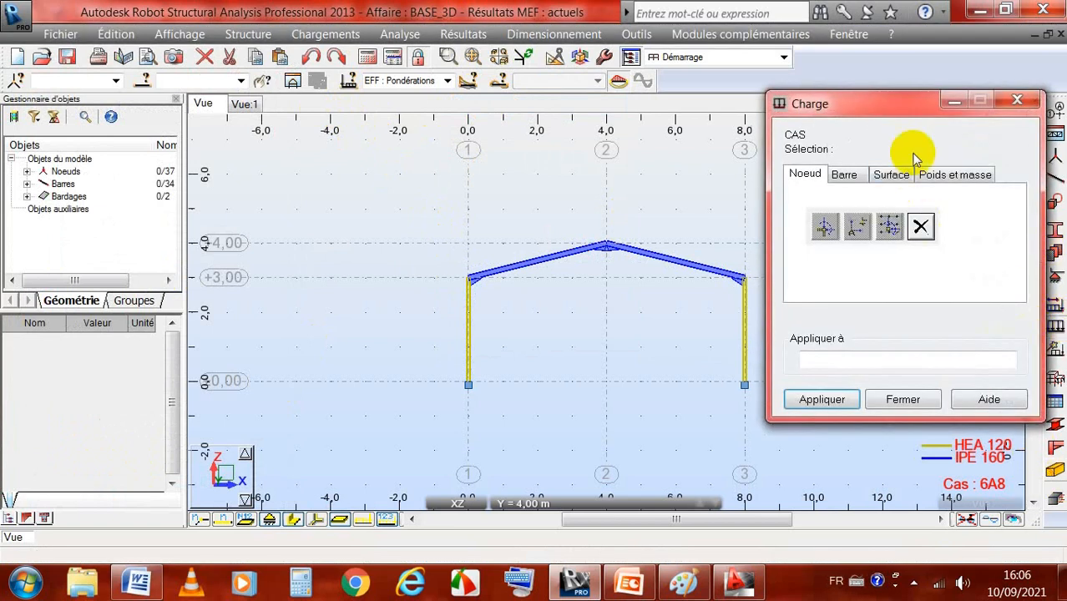
left_click_drag(906, 103, 856, 82)
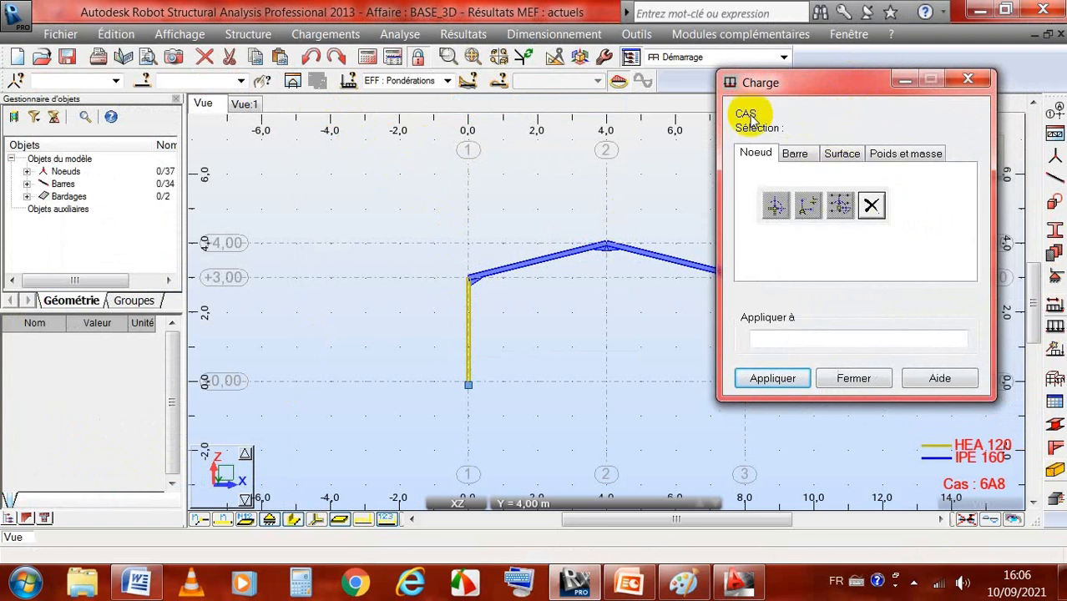
left_click(449, 81)
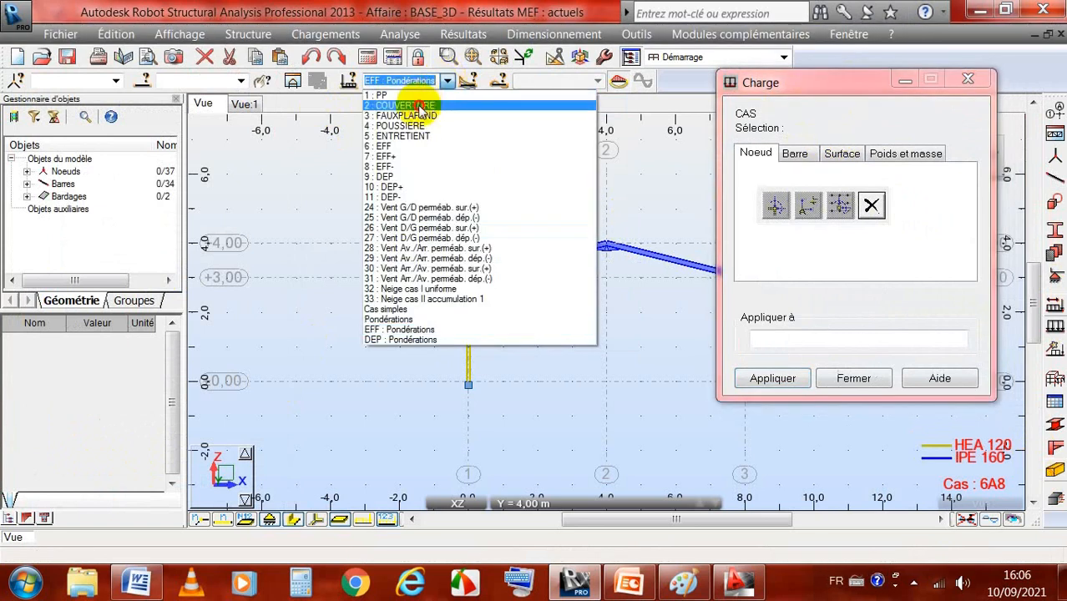
left_click(421, 107)
left_click(839, 154)
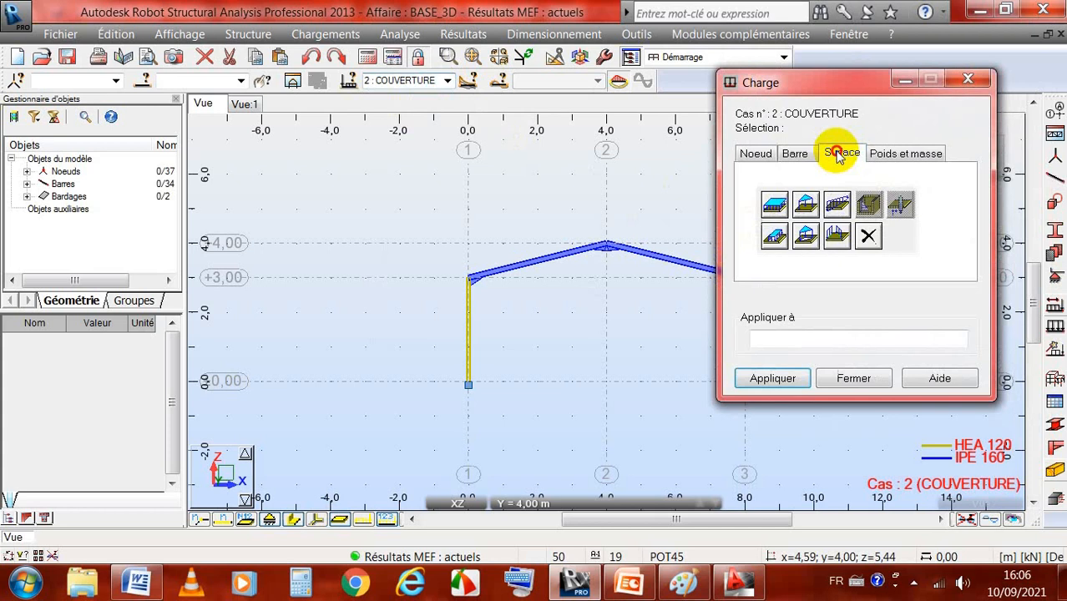
left_click(772, 207)
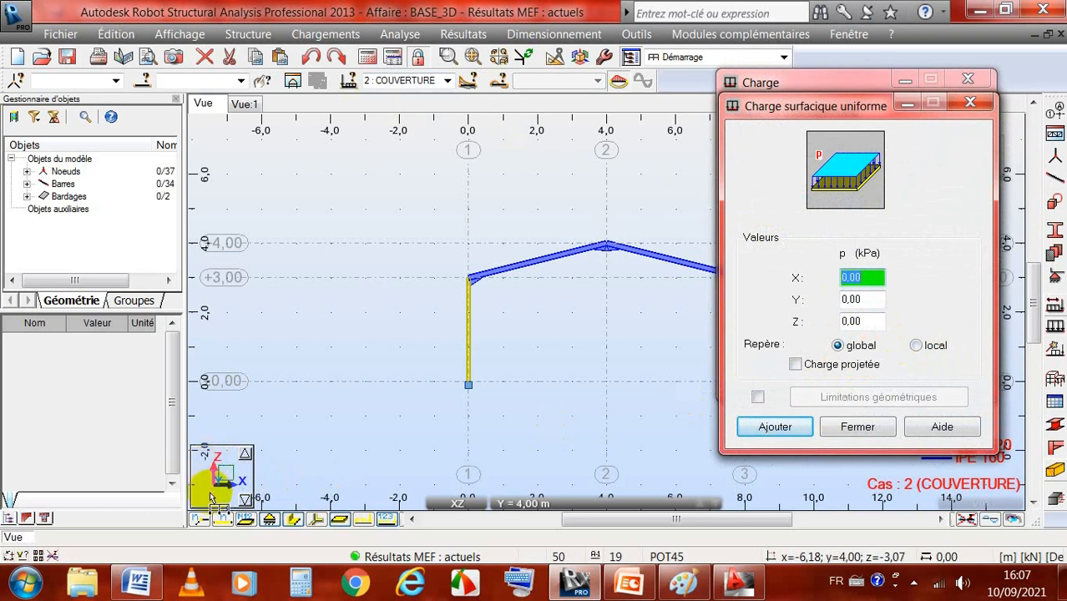
left_click(917, 345)
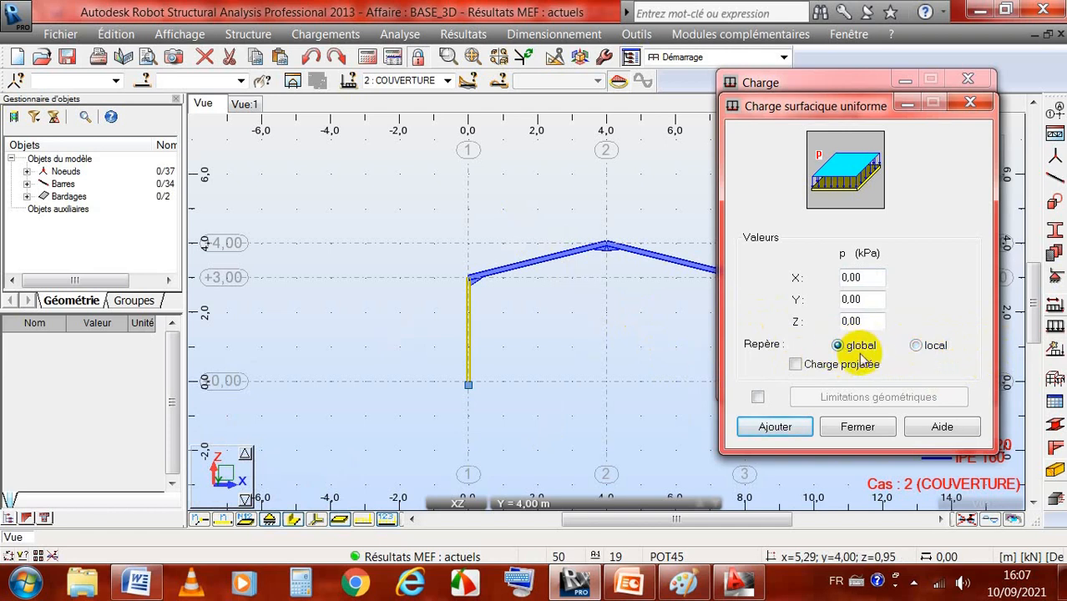
left_click(856, 427)
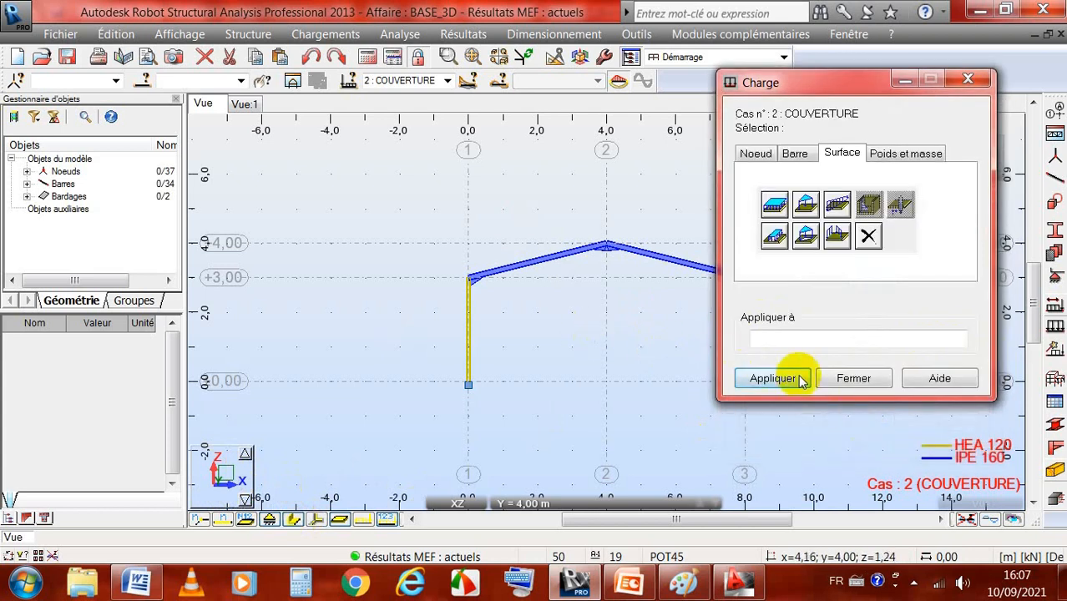
left_click(848, 380)
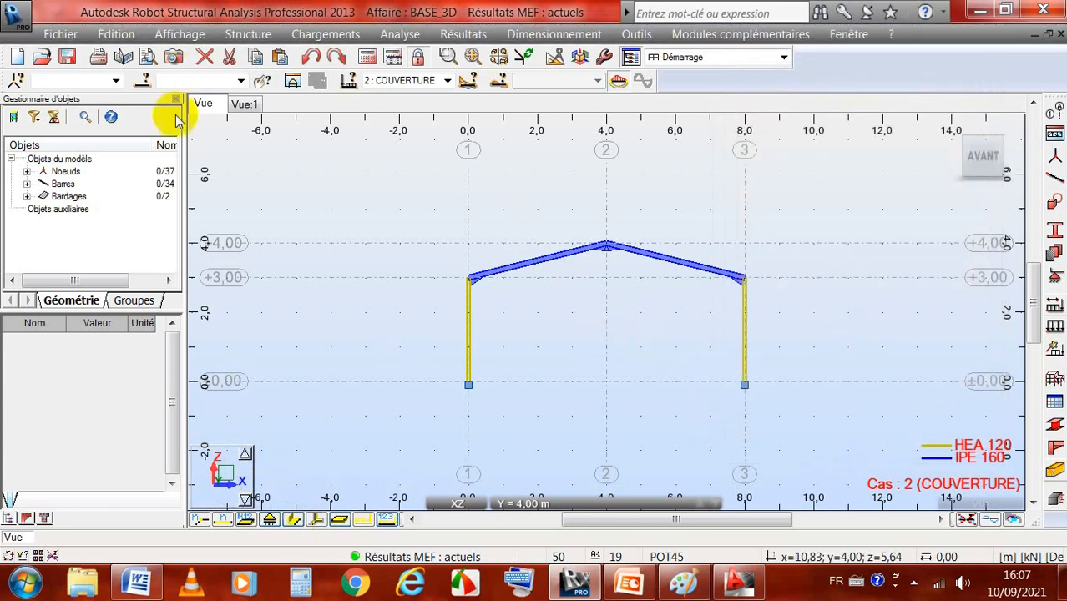
Step: Inspect the local Z axis directions of both roof panels in the isolated cladding view, rotating it to show both slopes
left_click(244, 103)
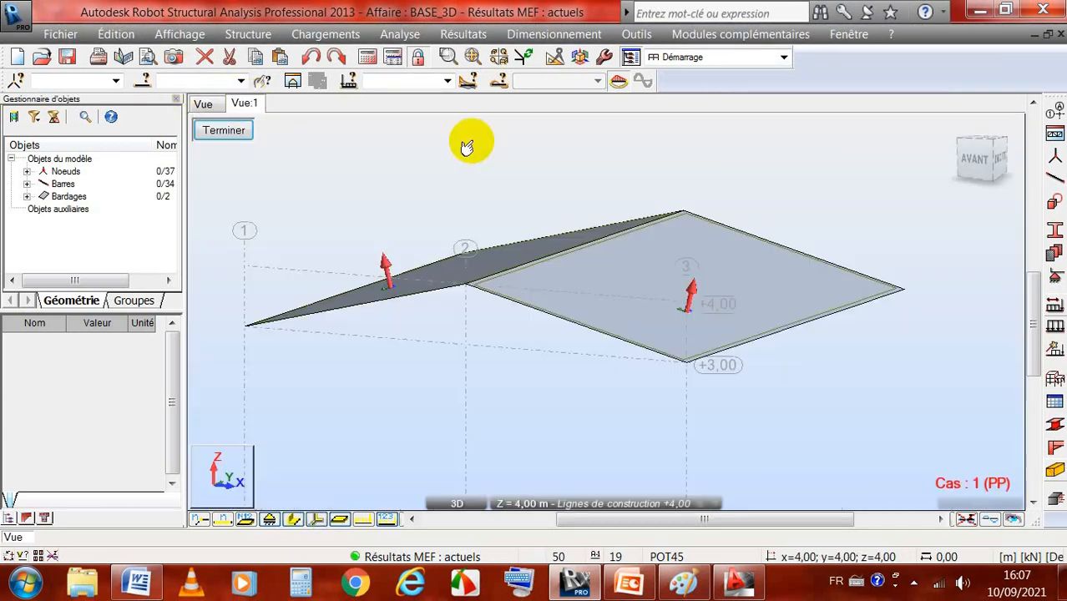
scroll(430, 259, "up", 3)
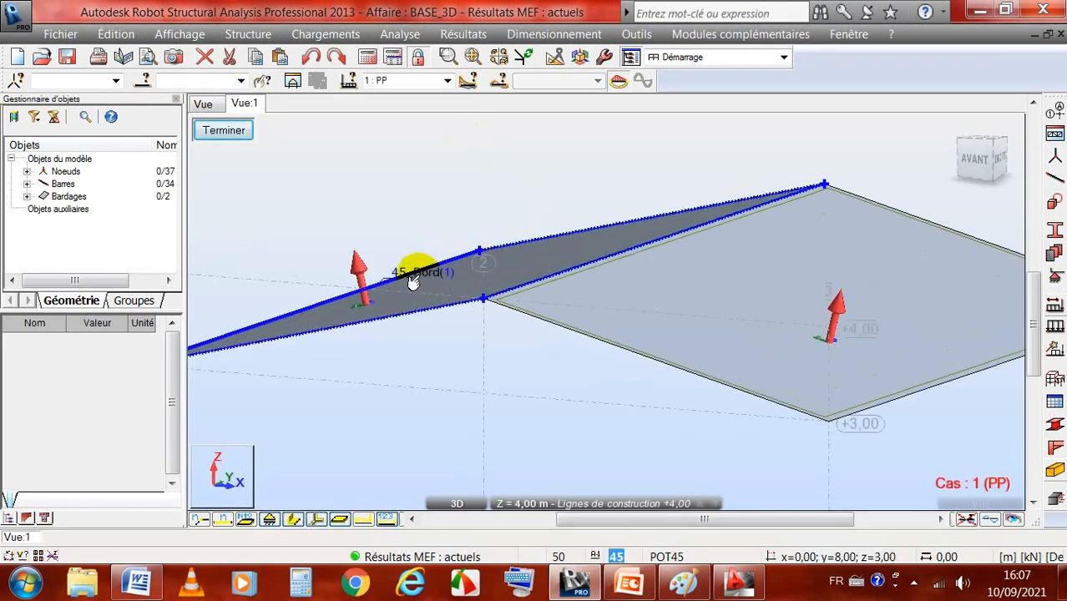
scroll(412, 268, "down", 3)
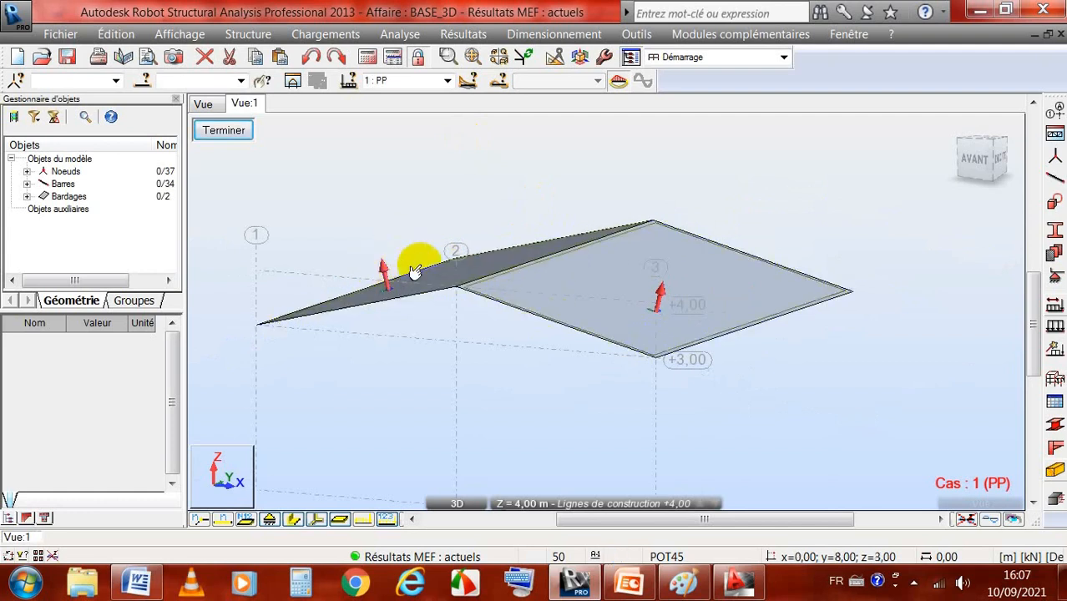
right_click(712, 169)
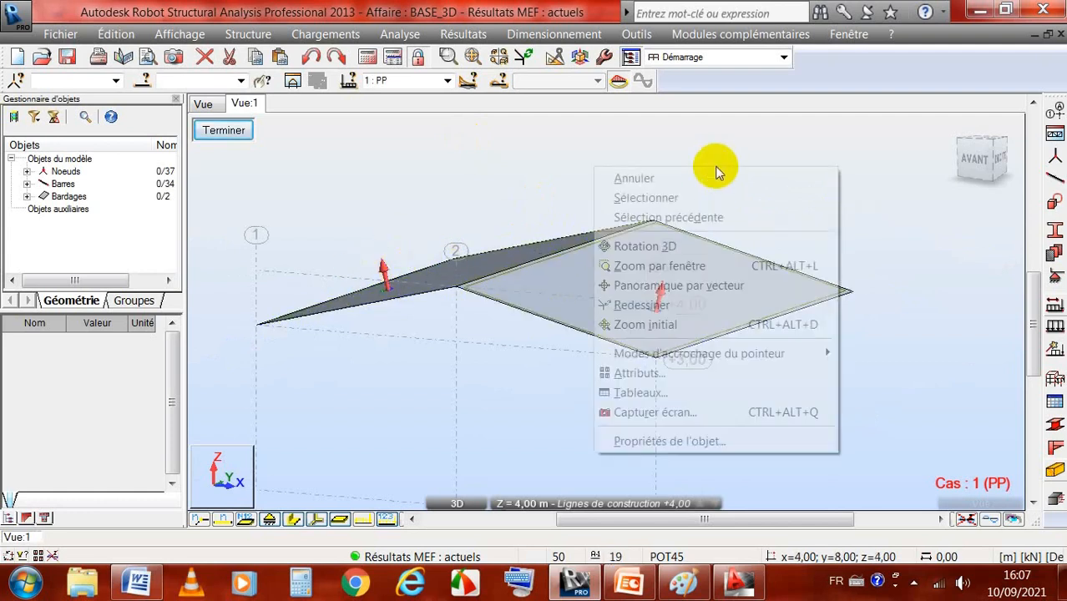
left_click(679, 245)
mouse_move(684, 191)
left_mouse_down()
mouse_move(698, 220)
mouse_move(681, 209)
left_mouse_up()
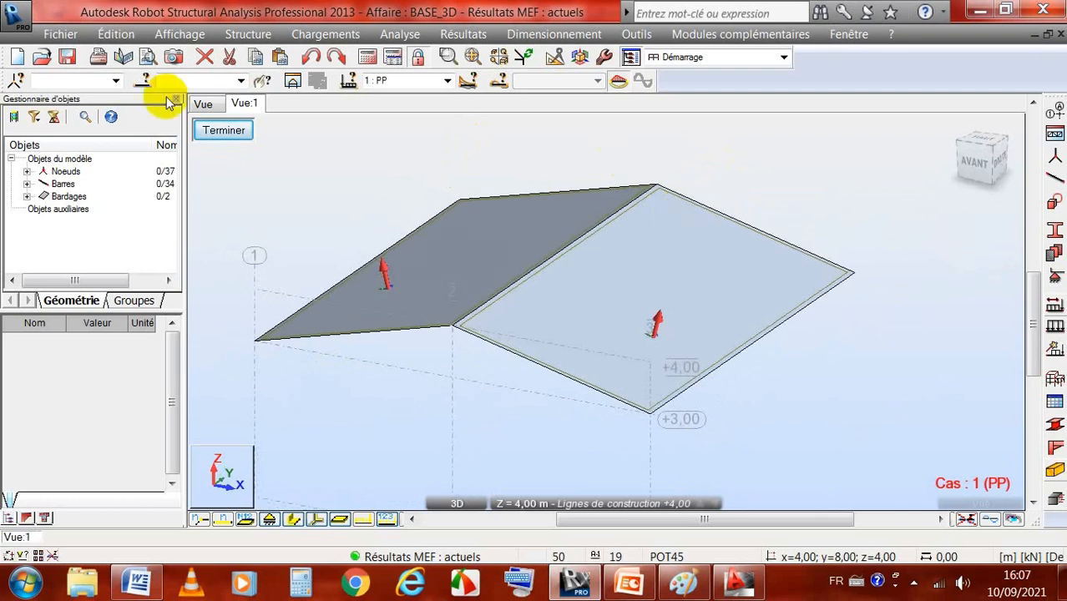
Step: Return to the full structure view and show the whole building in 3D
left_click(203, 103)
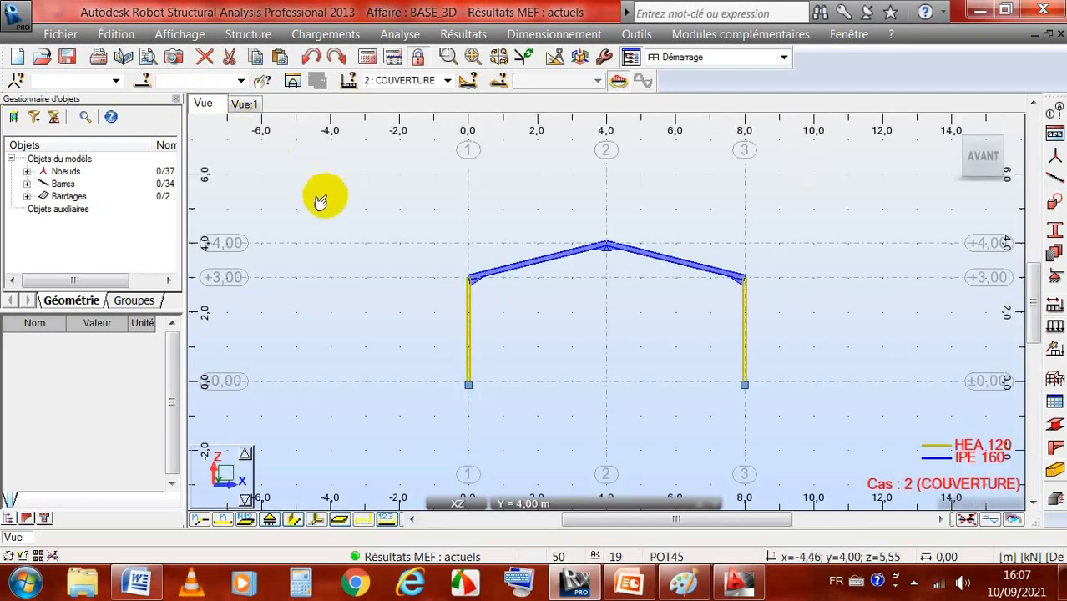
left_click(954, 125)
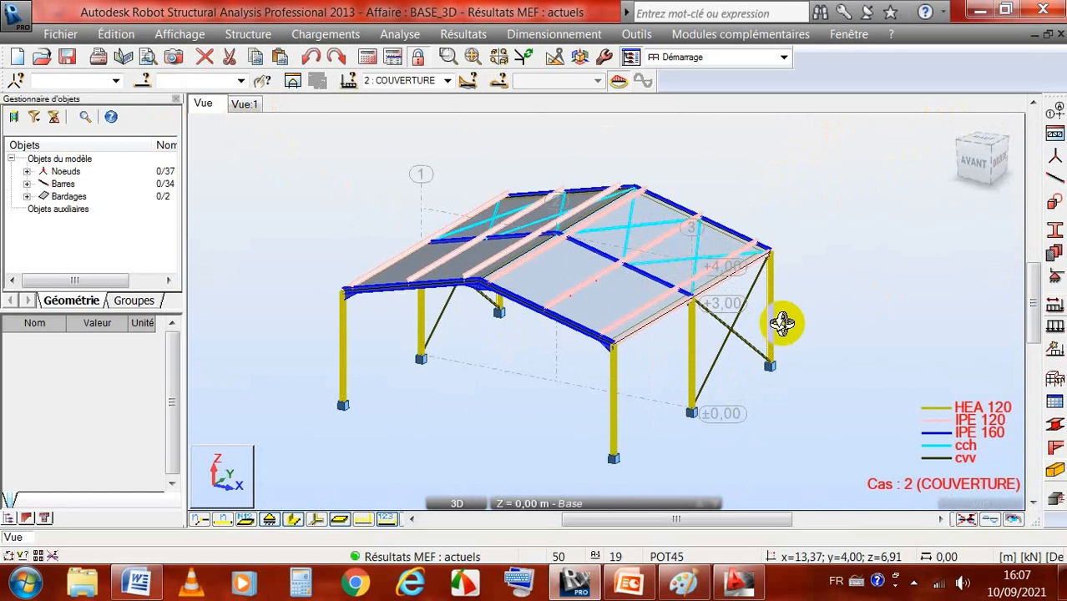
scroll(757, 198, "down", 1)
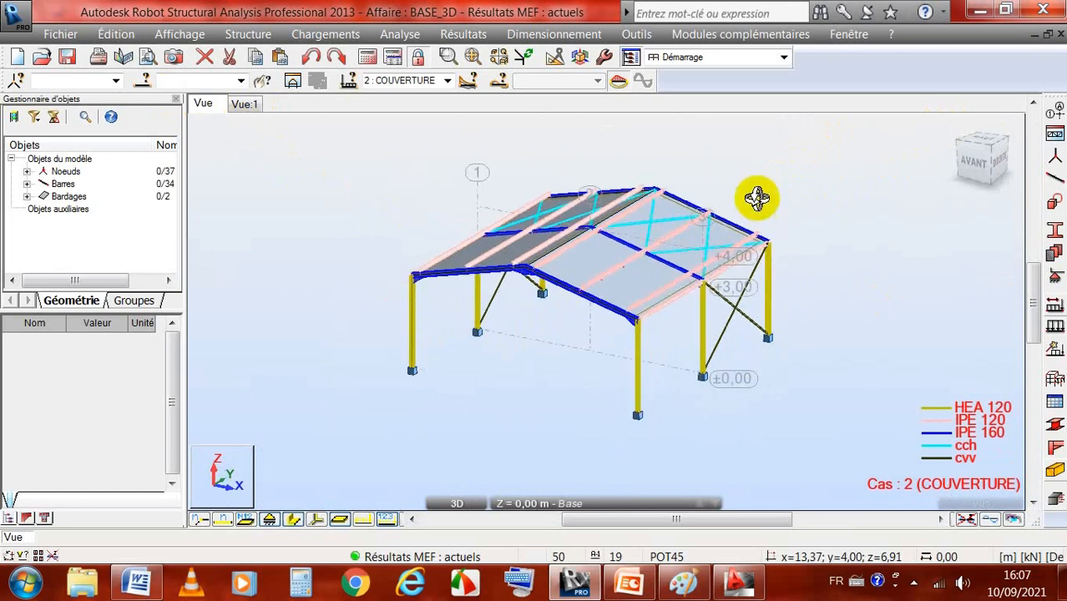
scroll(757, 199, "up", 1)
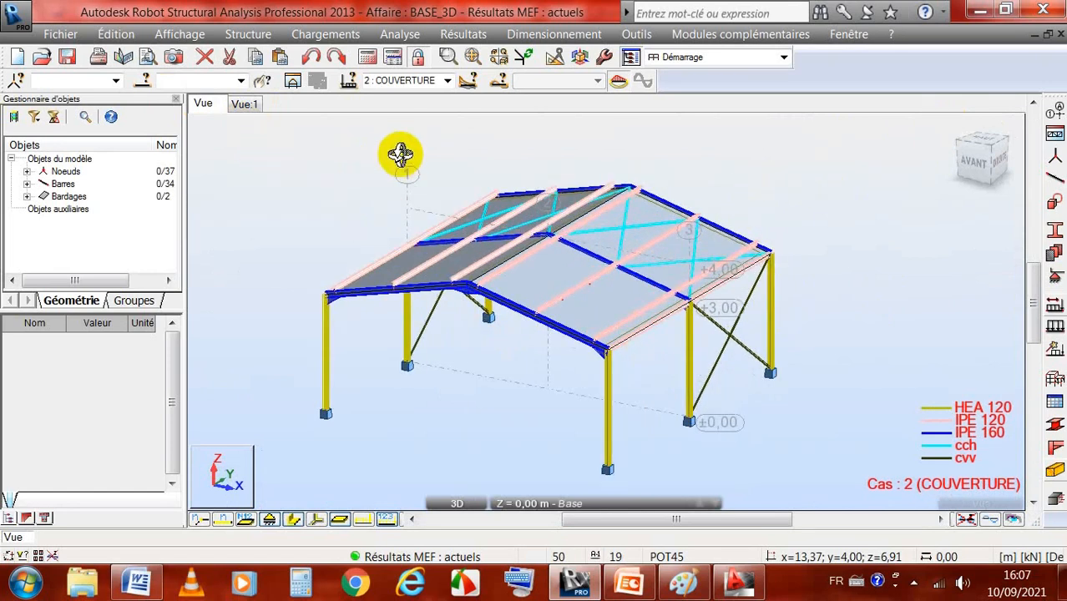
left_click_drag(399, 153, 468, 321)
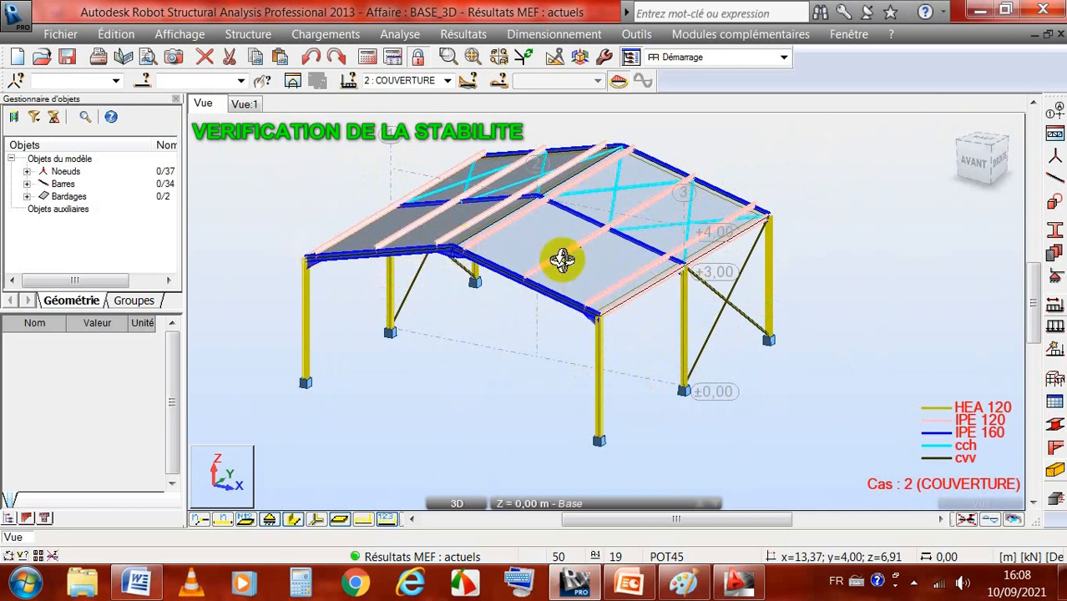
Step: Select the four corner columns of the frame, bars 1, 2, 9 and 10, in the 3D view
right_click(851, 146)
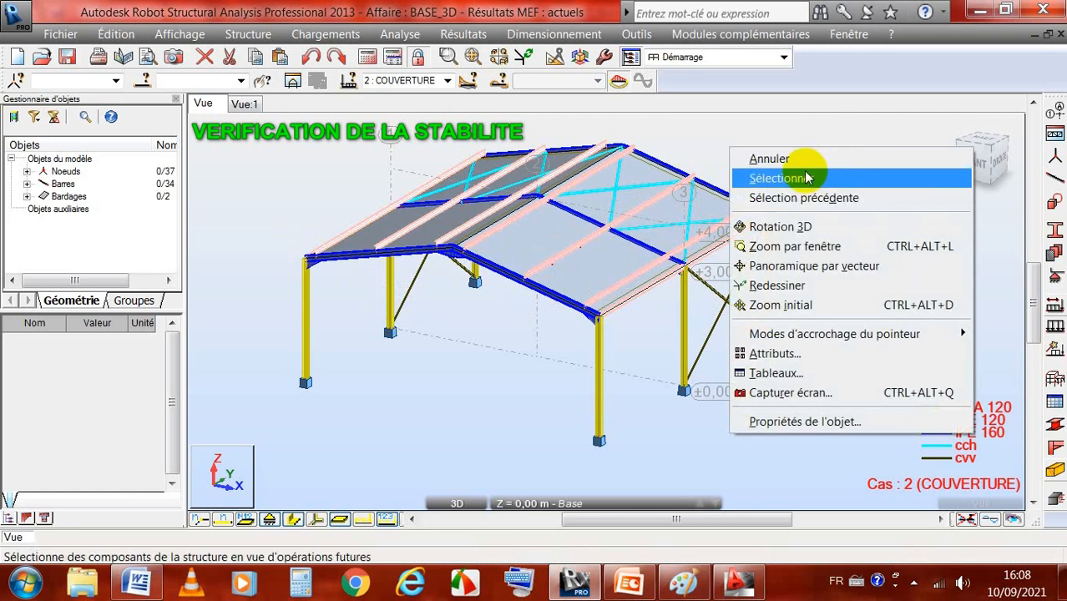
left_click(814, 177)
left_click(768, 299)
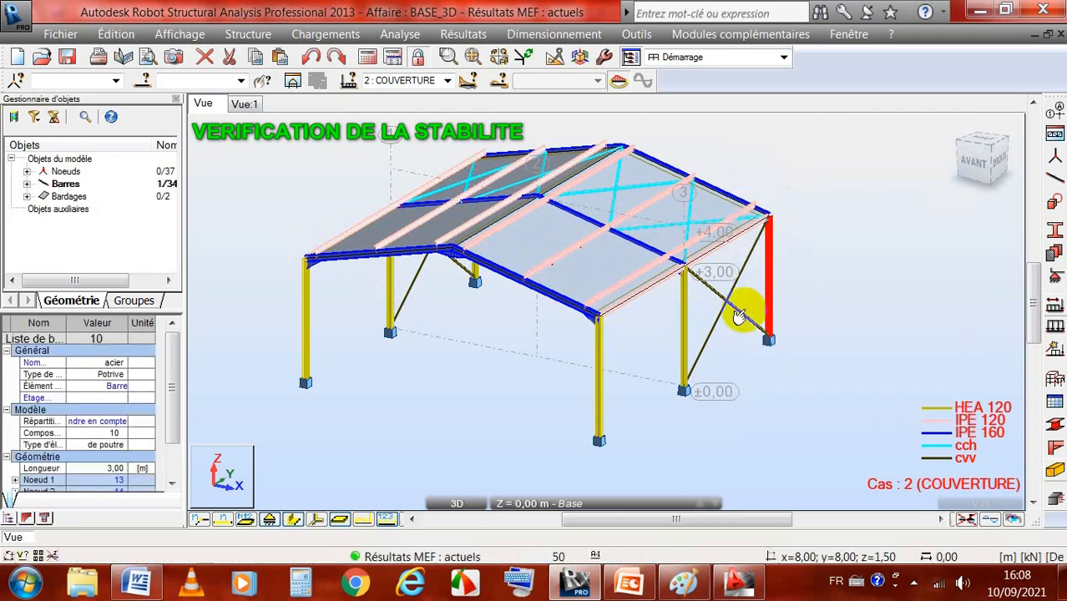
left_click(594, 398)
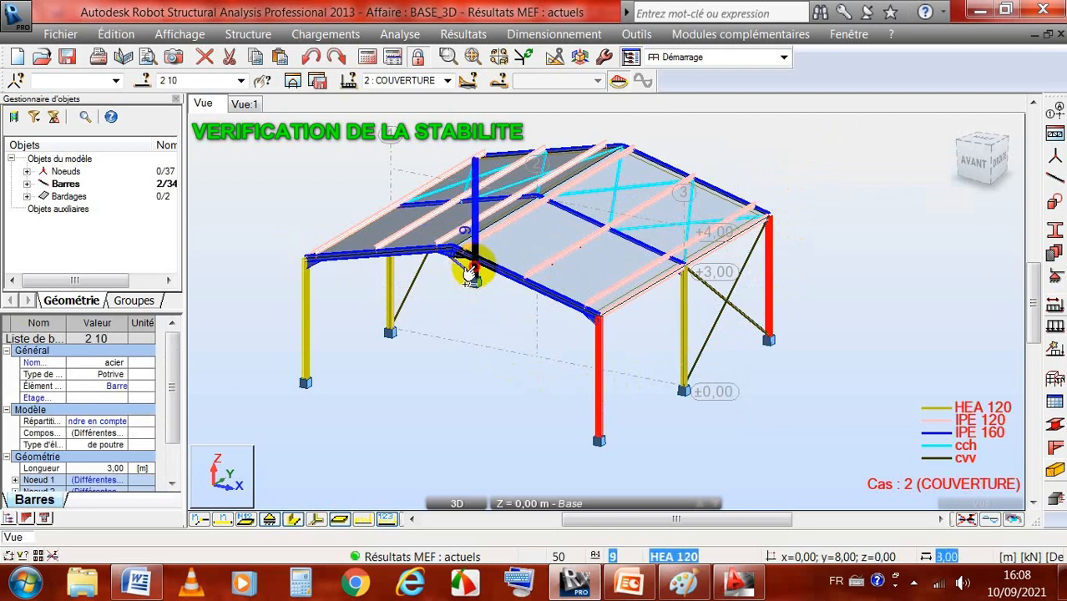
left_click(472, 271)
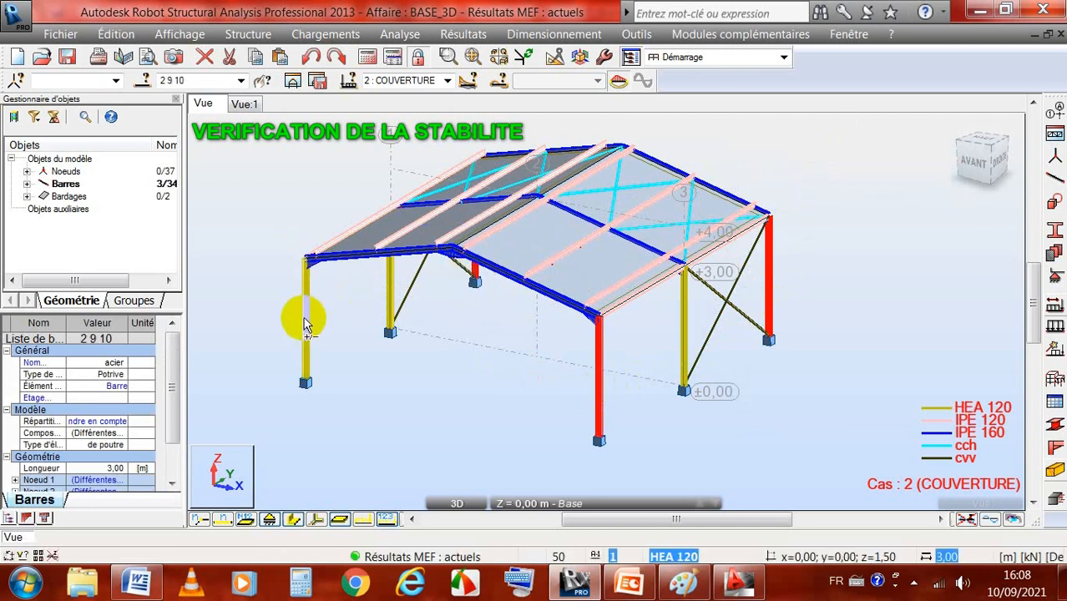
left_click(305, 326)
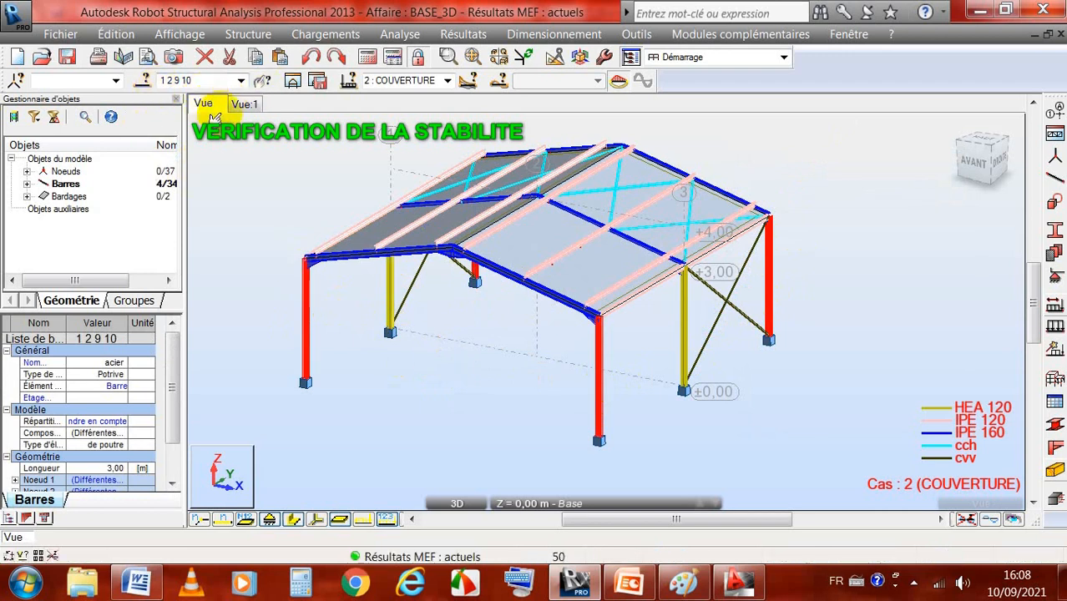
Step: Save the selected corner columns as a bar group named poteaurive, with no colour
left_click(144, 82)
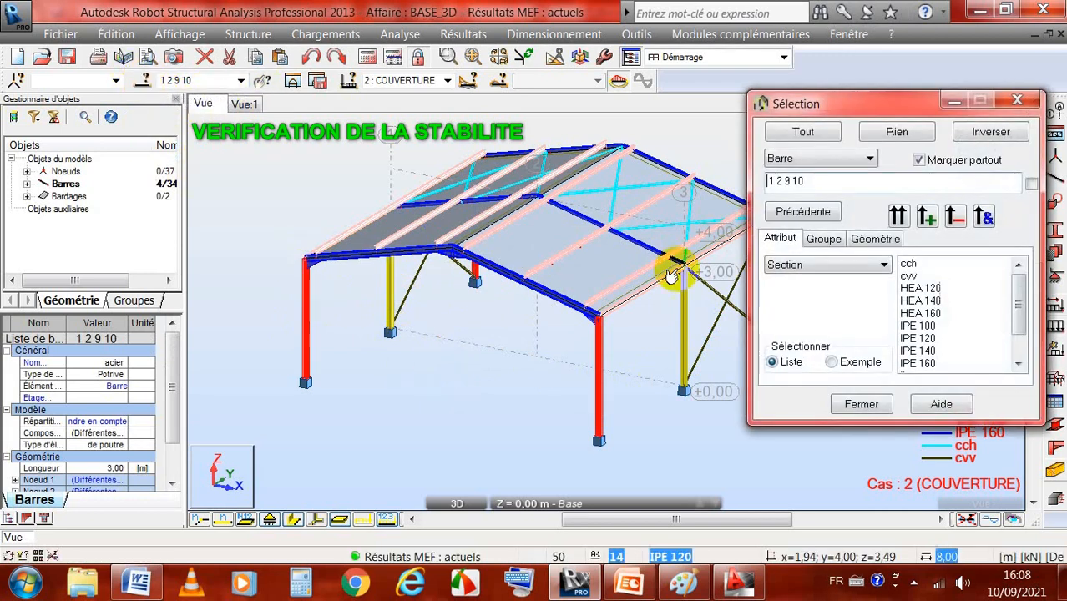
left_click(824, 241)
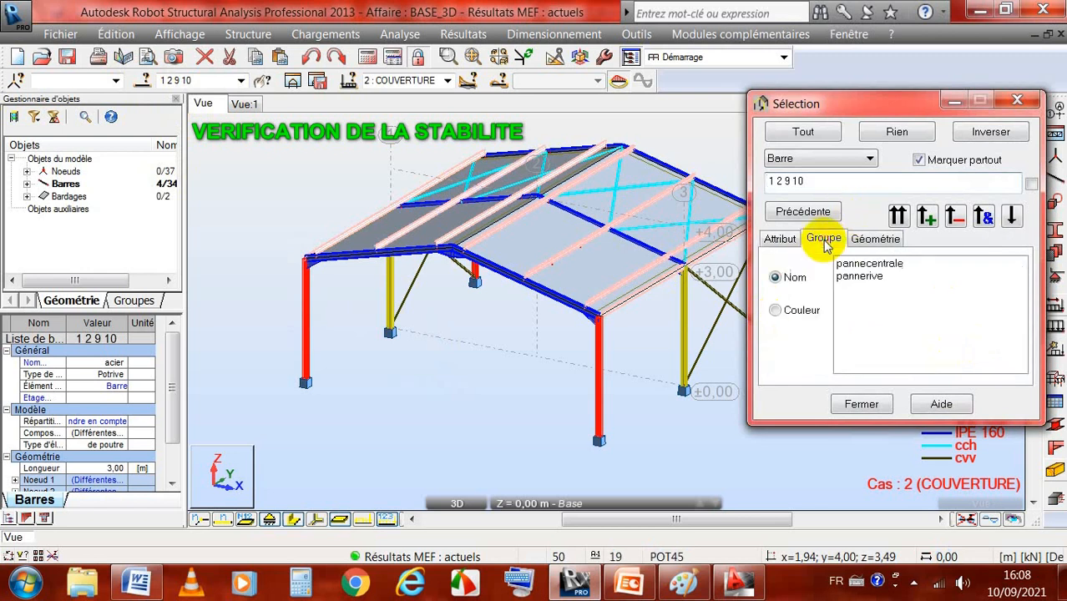
left_click(1012, 216)
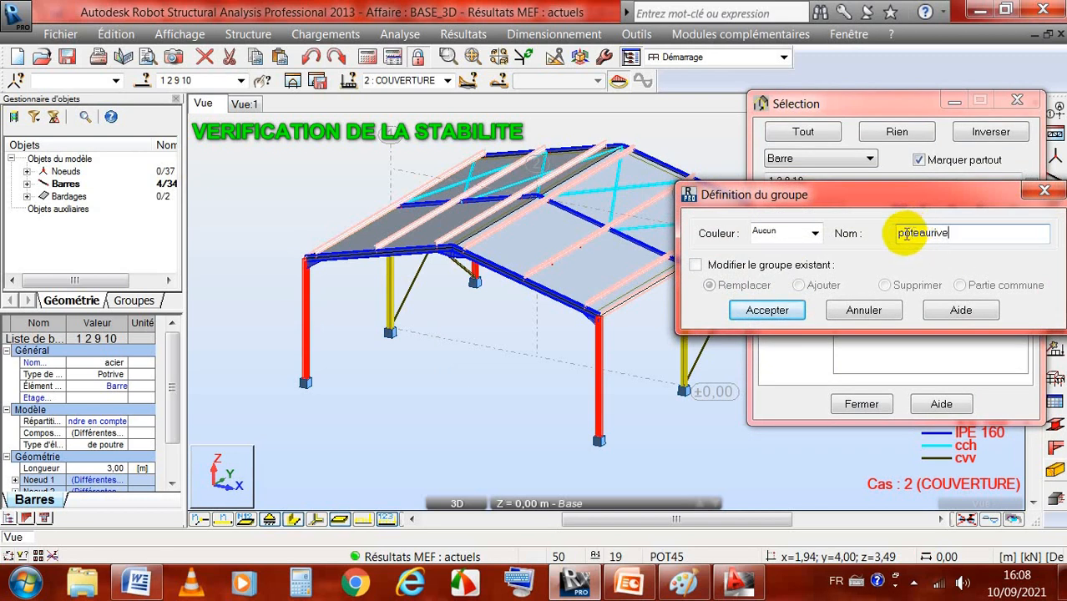
left_click(762, 310)
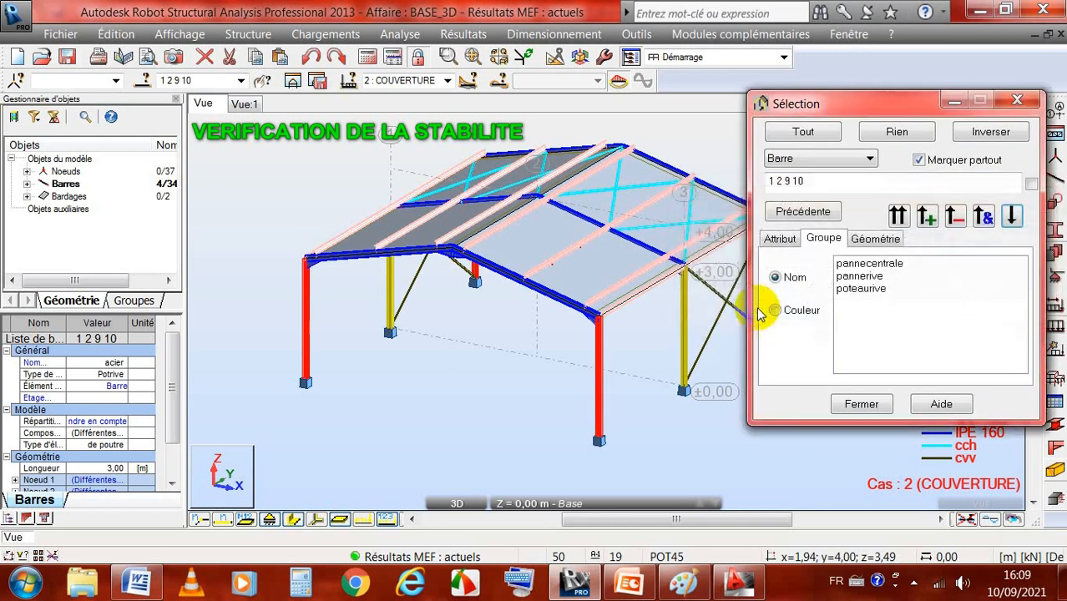
left_click(862, 404)
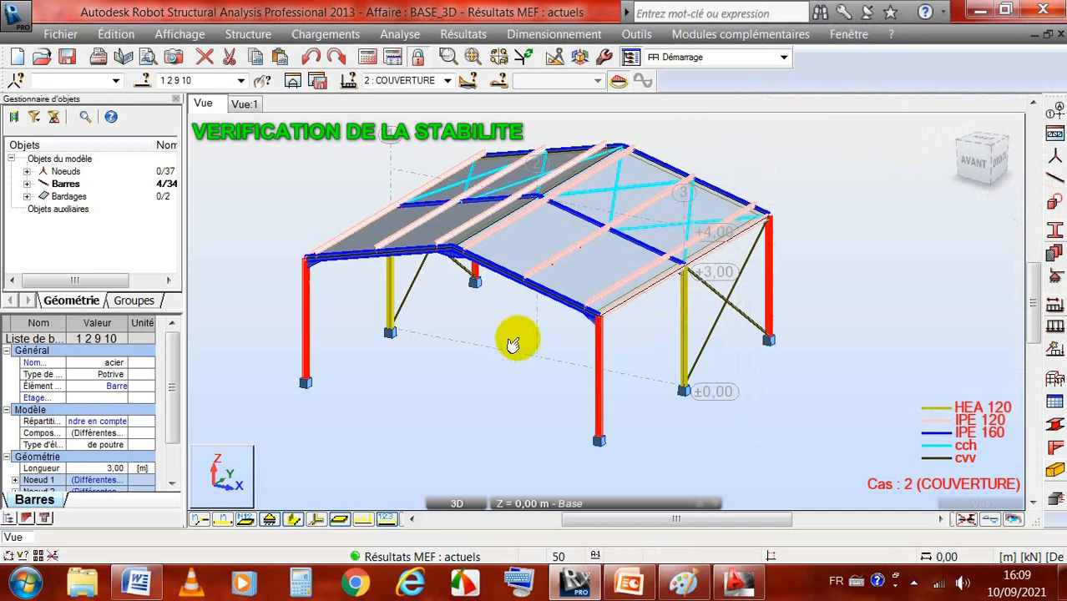
Step: Select the two middle columns, bars 5 and 6, and save them as a bar group named poteaucent
left_click(682, 321)
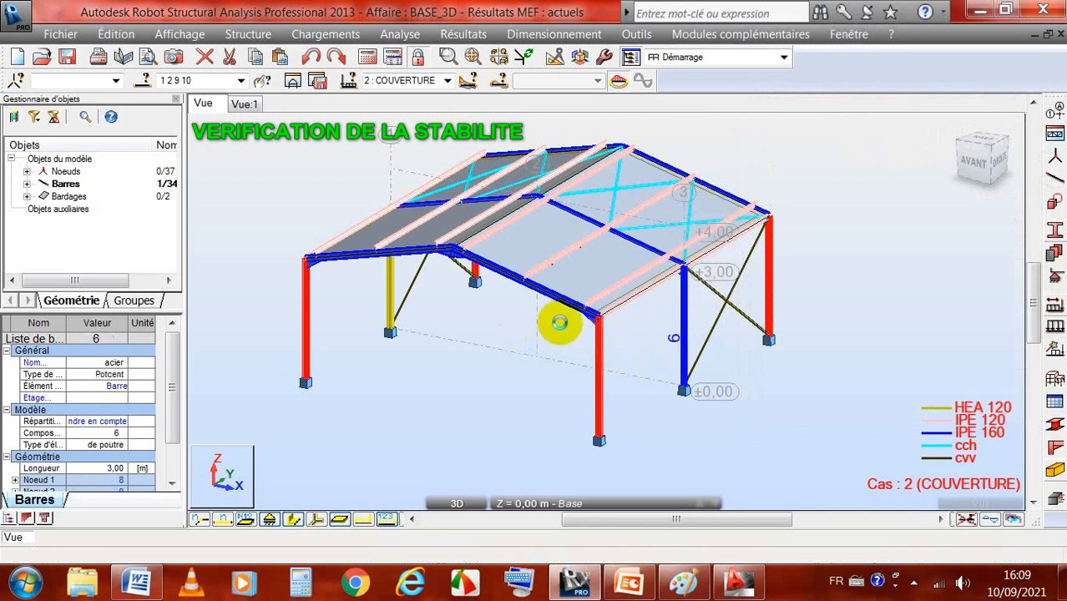
left_click(381, 300, "ctrl")
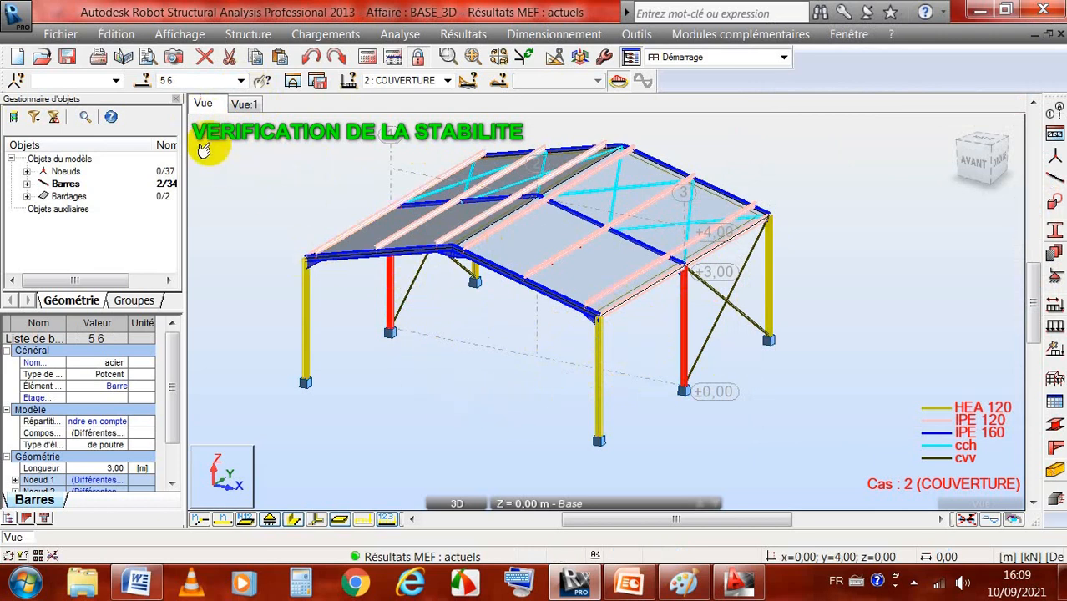
left_click(143, 80)
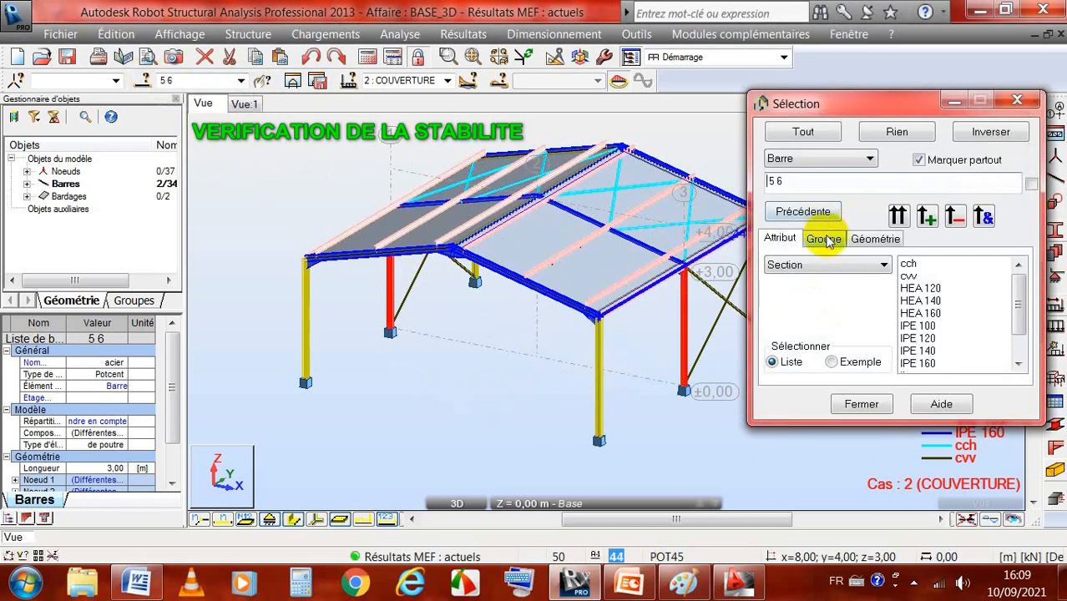
left_click(825, 240)
left_click(1013, 215)
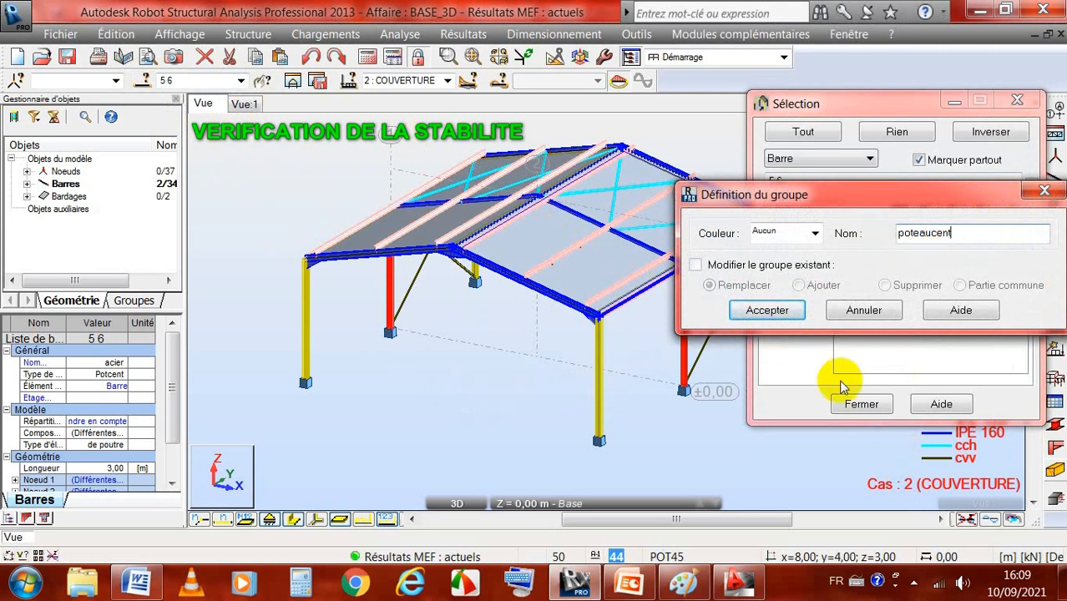
left_click(765, 311)
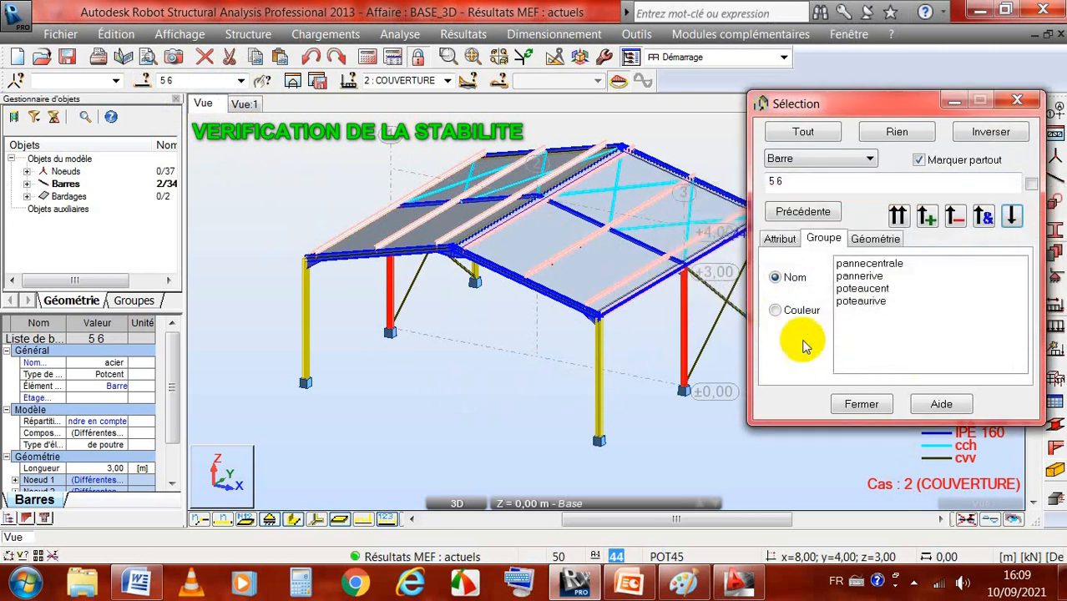
left_click(854, 406)
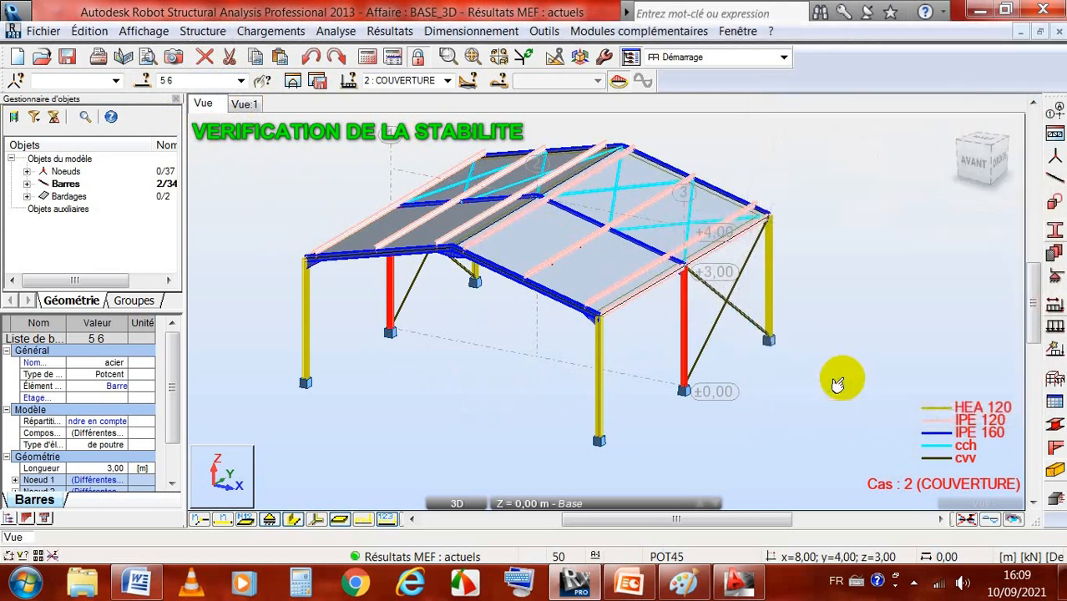
Step: Clear the current selection and select the corner columns through the saved poteaurive group
left_click(834, 287)
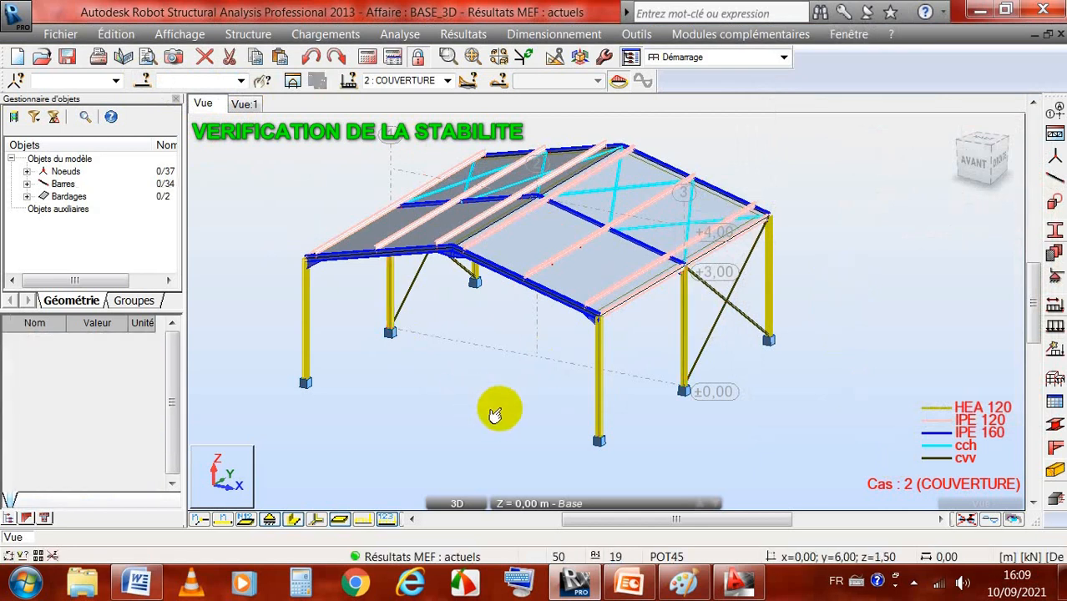
scroll(495, 415, "down", 1)
scroll(495, 415, "up", 1)
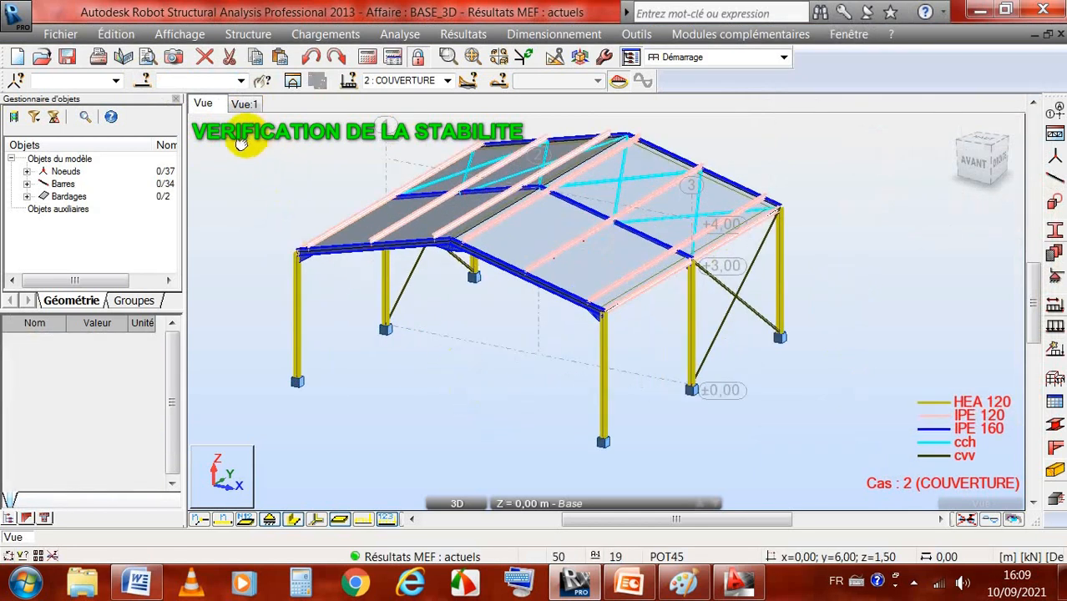
left_click(240, 81)
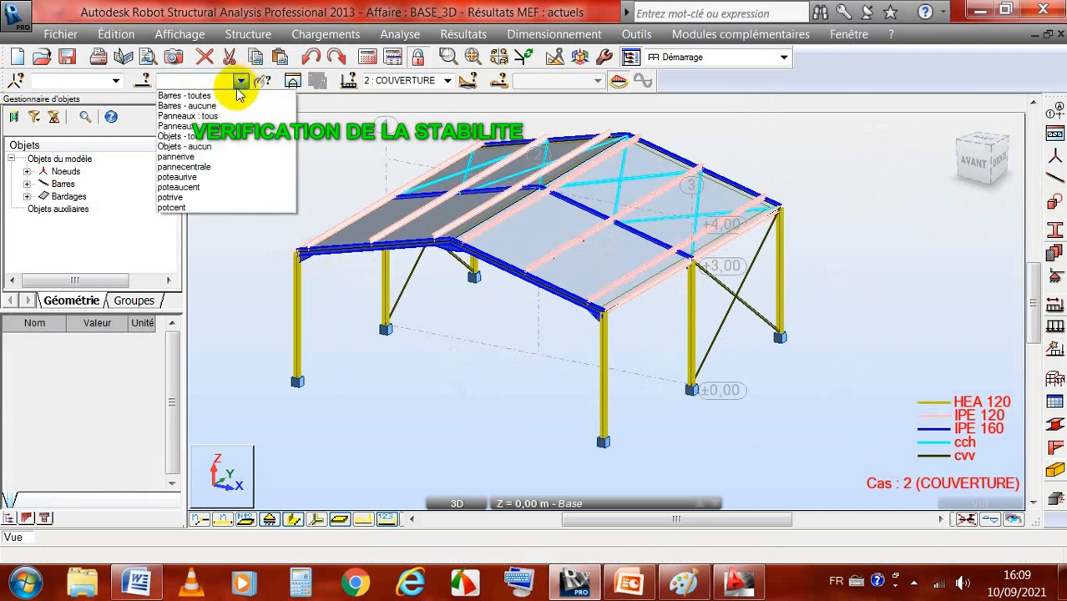
left_click(187, 176)
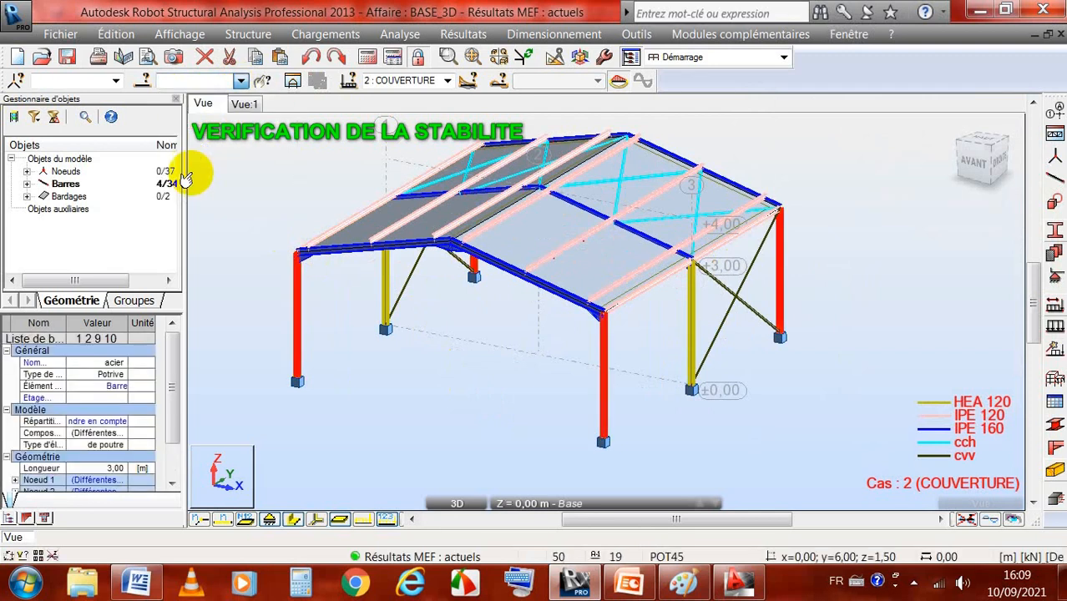
scroll(439, 400, "down", 1)
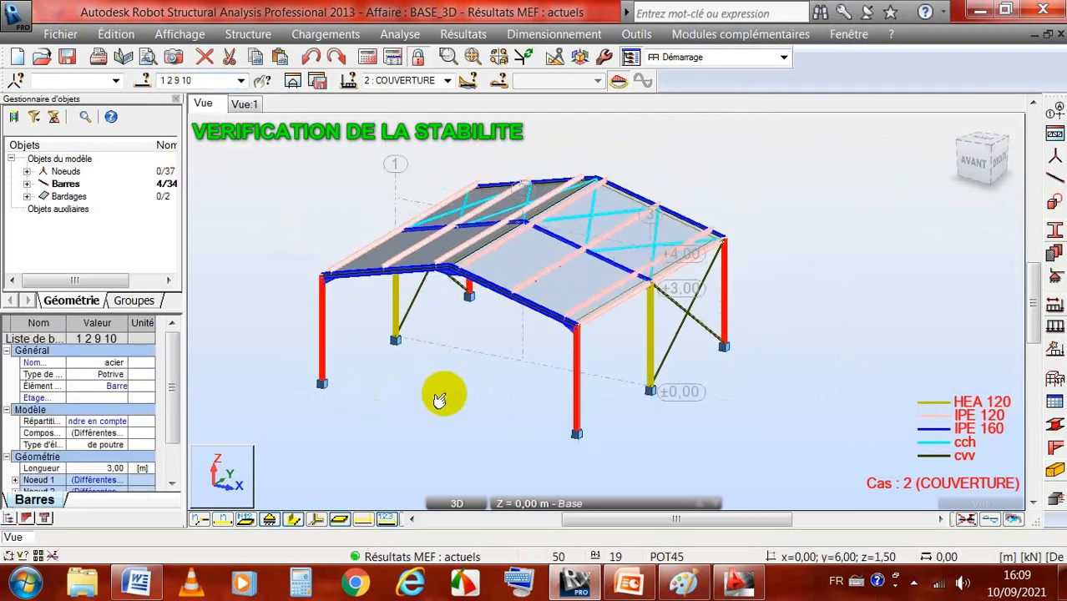
scroll(439, 401, "down", 1)
scroll(265, 362, "up", 1)
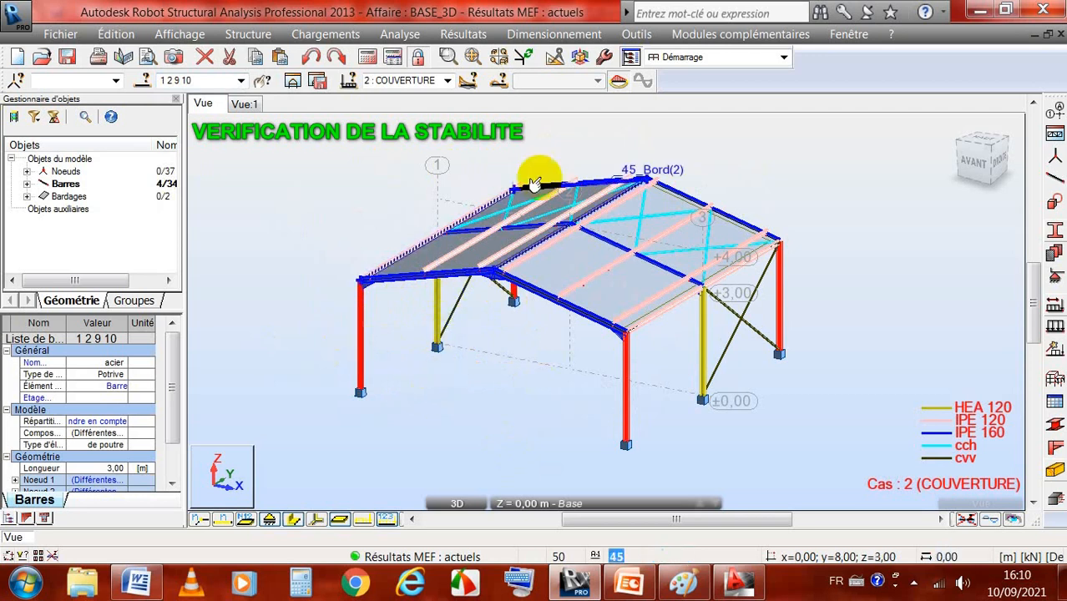
Step: Start steel member design for the selected columns and place the Définitions - CM66 dialog clear of the calculation settings
left_click(549, 35)
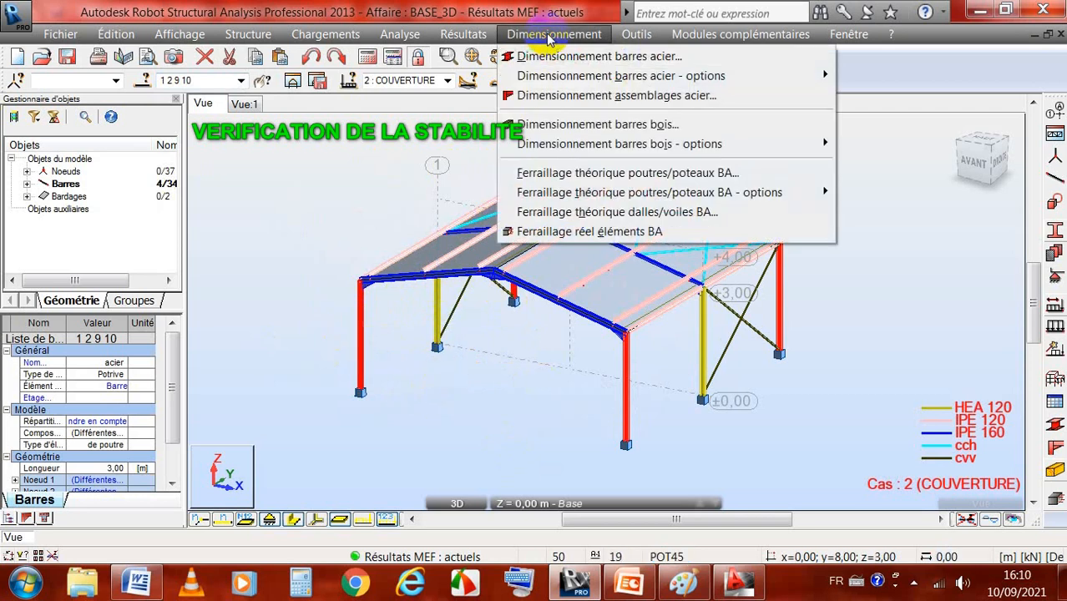
left_click(587, 58)
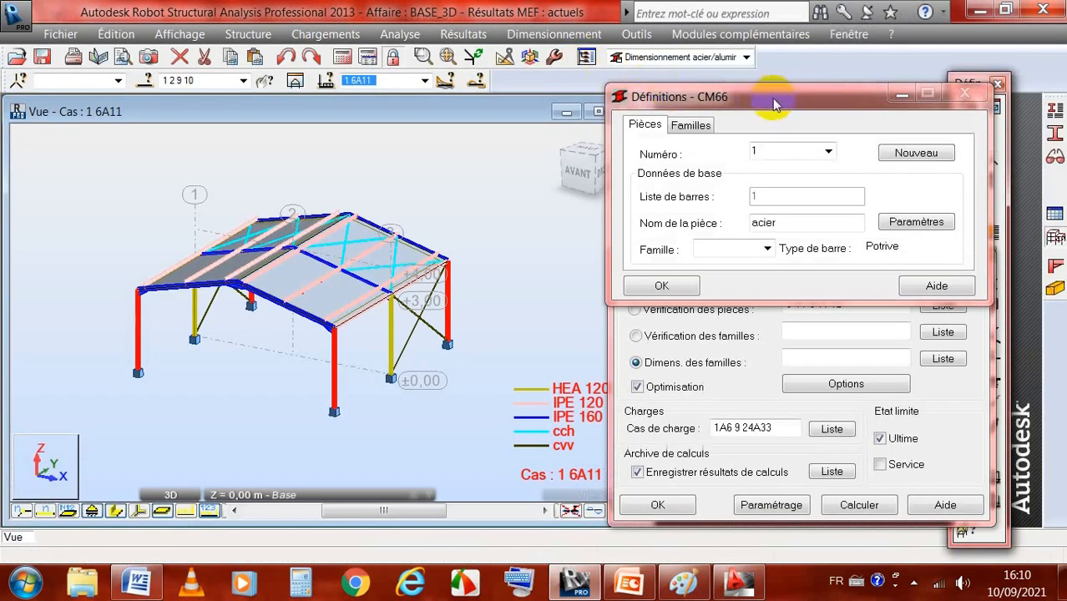
left_click_drag(774, 103, 761, 73)
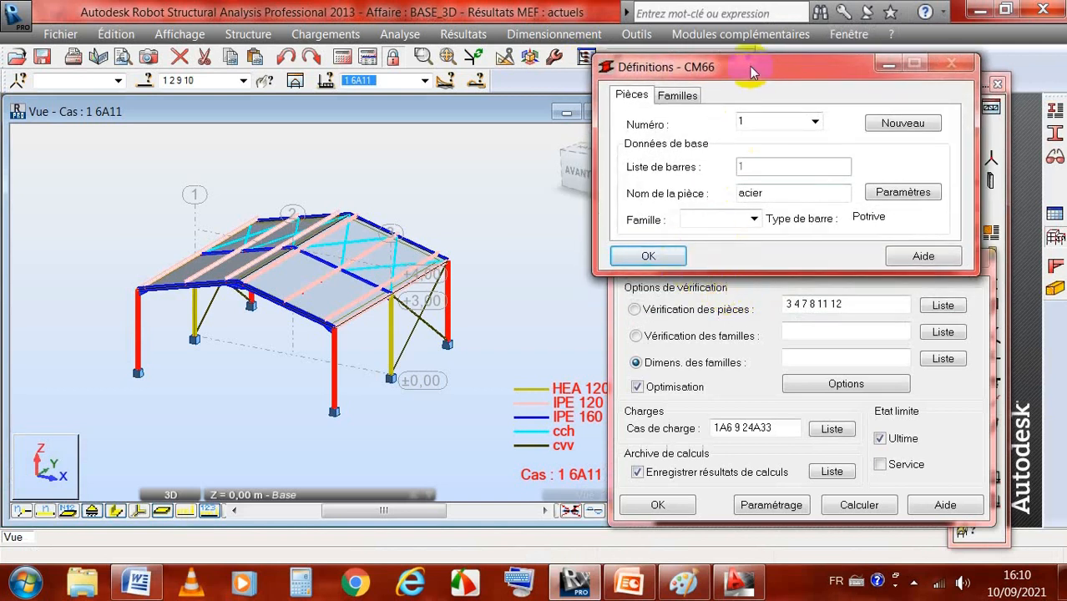
left_click_drag(749, 66, 750, 54)
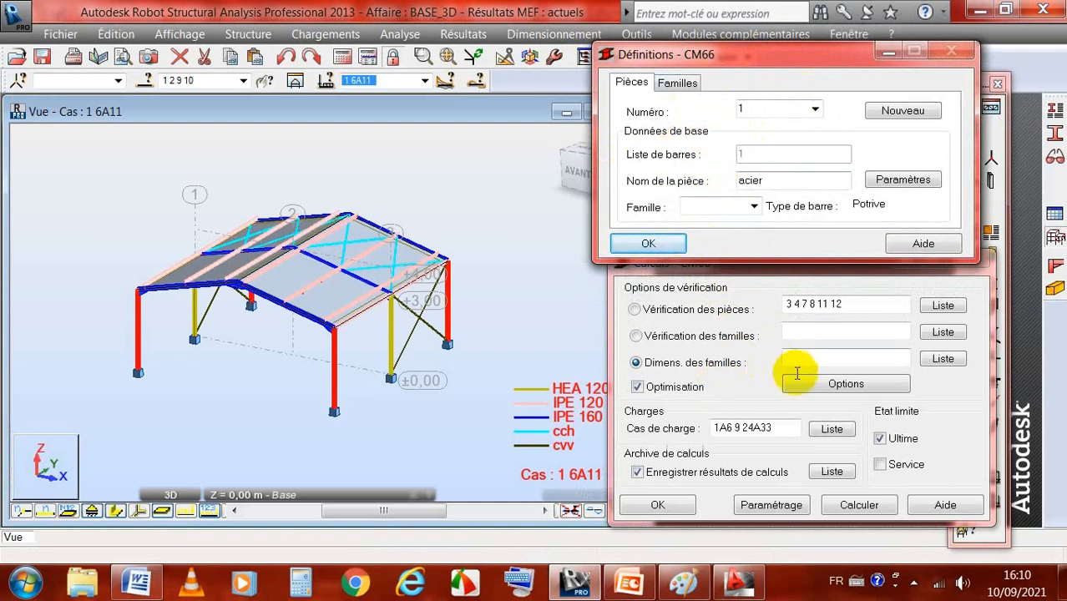
Step: Review the available CM66 steel member types for the selected columns and close the list without applying one
left_click(1055, 112)
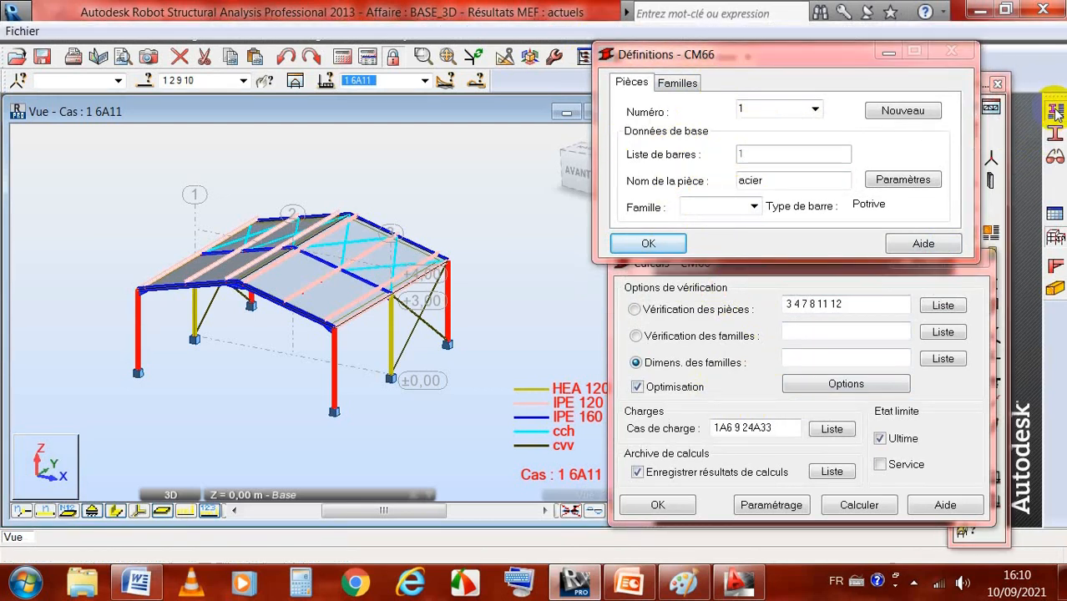
left_click_drag(550, 86, 442, 138)
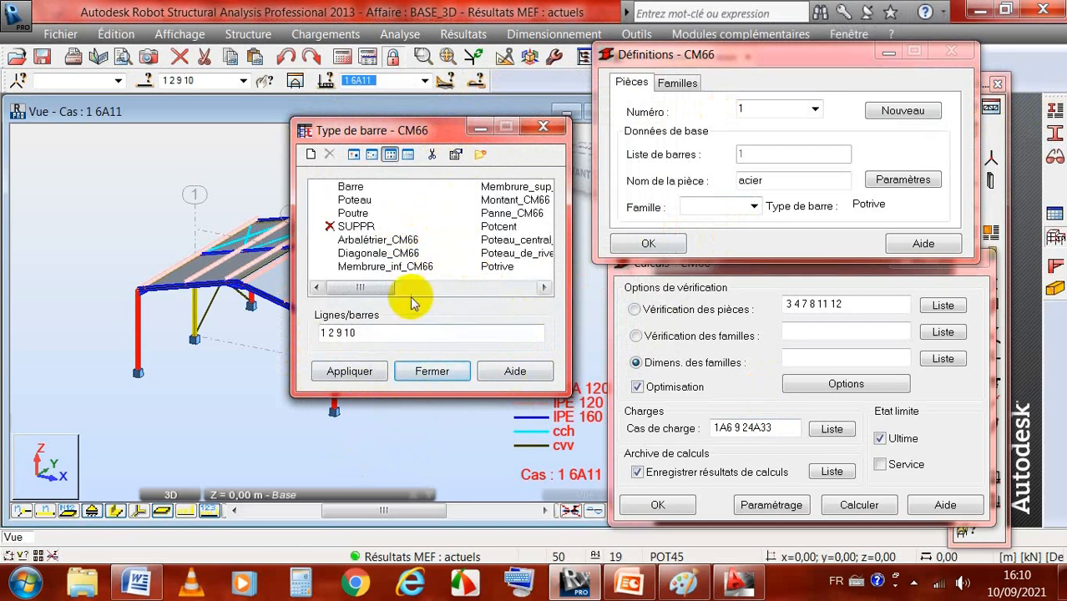
left_click(427, 372)
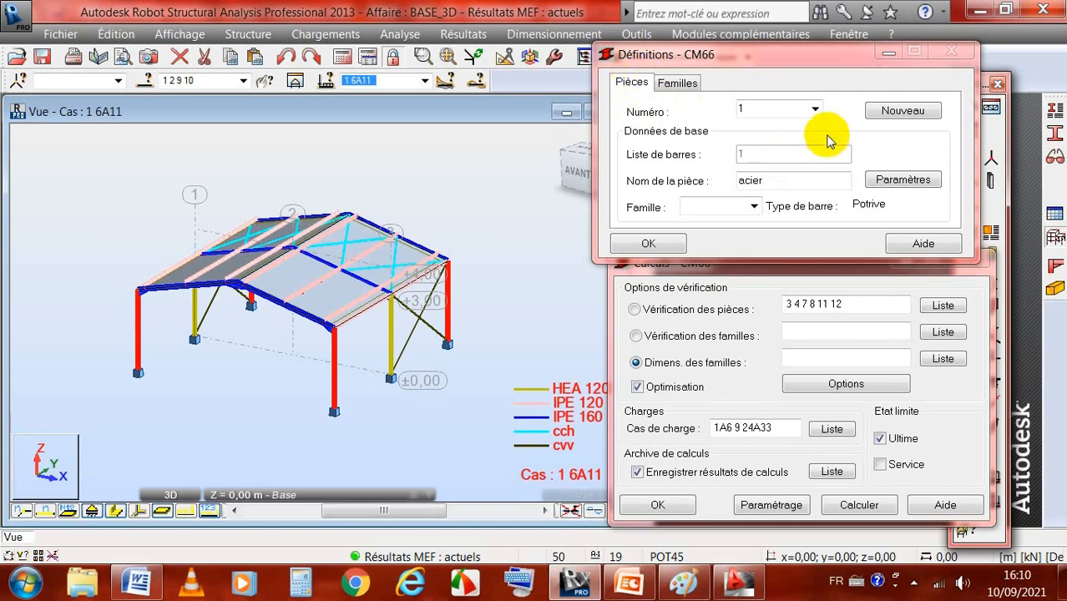
Step: Look through the member numbers available in the CM66 definitions and display the family definitions
left_click(815, 111)
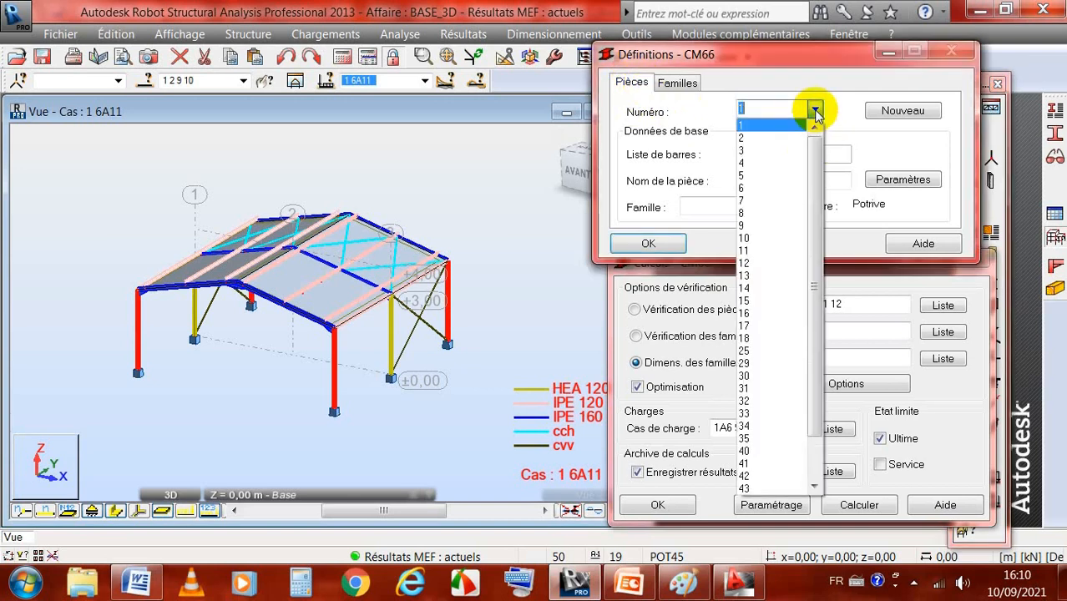
left_click_drag(815, 148, 810, 214)
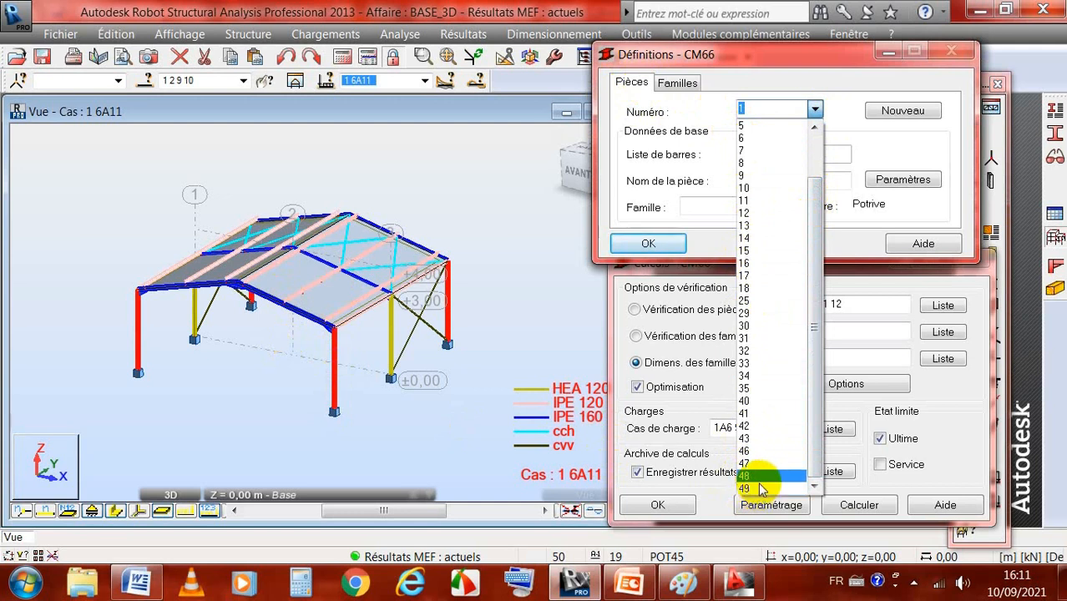
left_click_drag(816, 267, 810, 214)
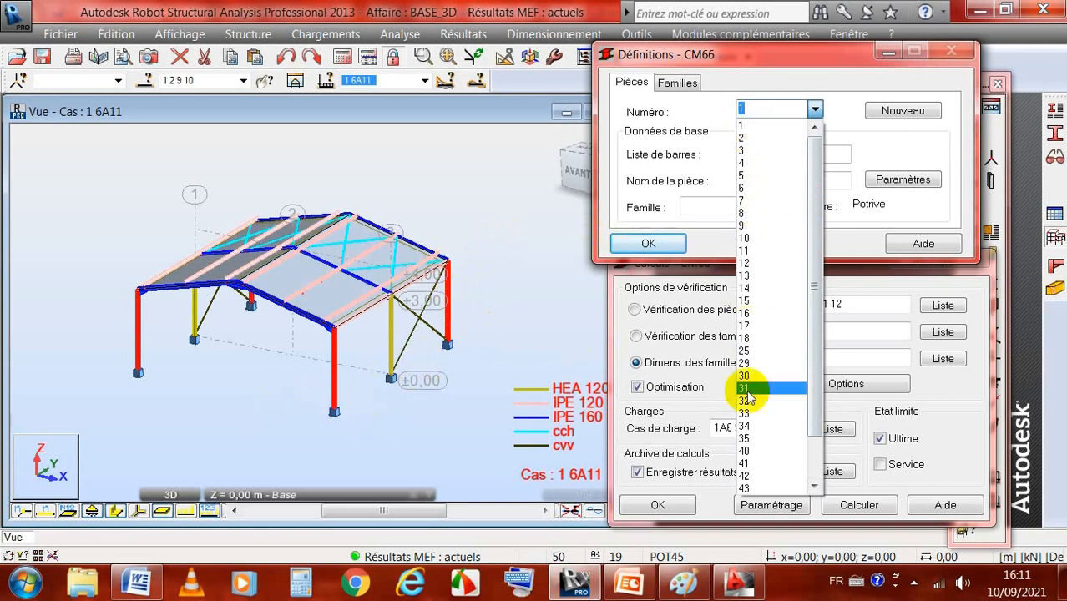
left_click_drag(814, 155, 811, 266)
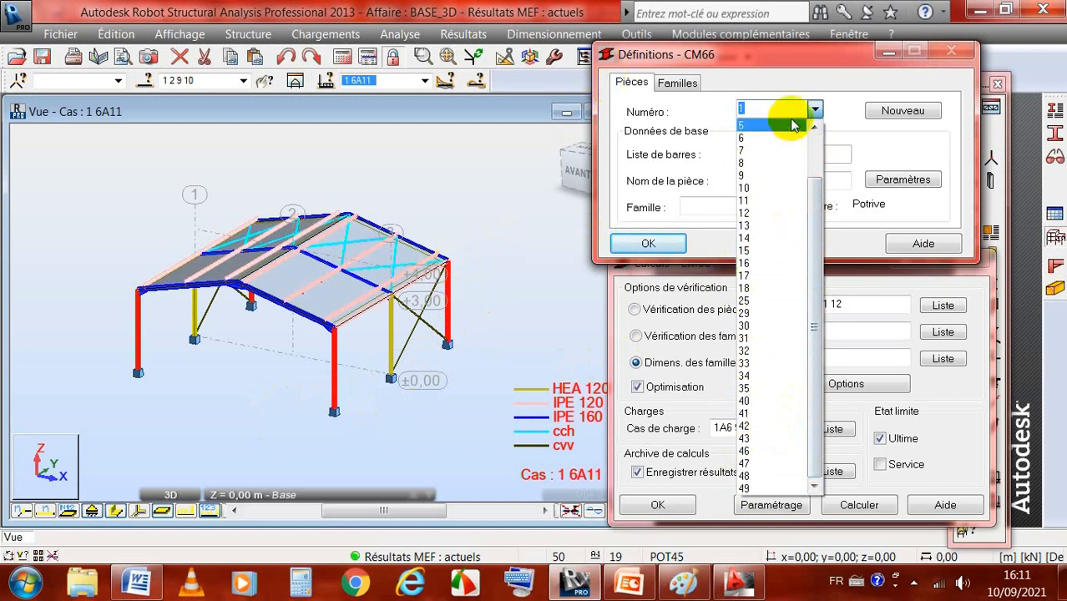
left_click(492, 179)
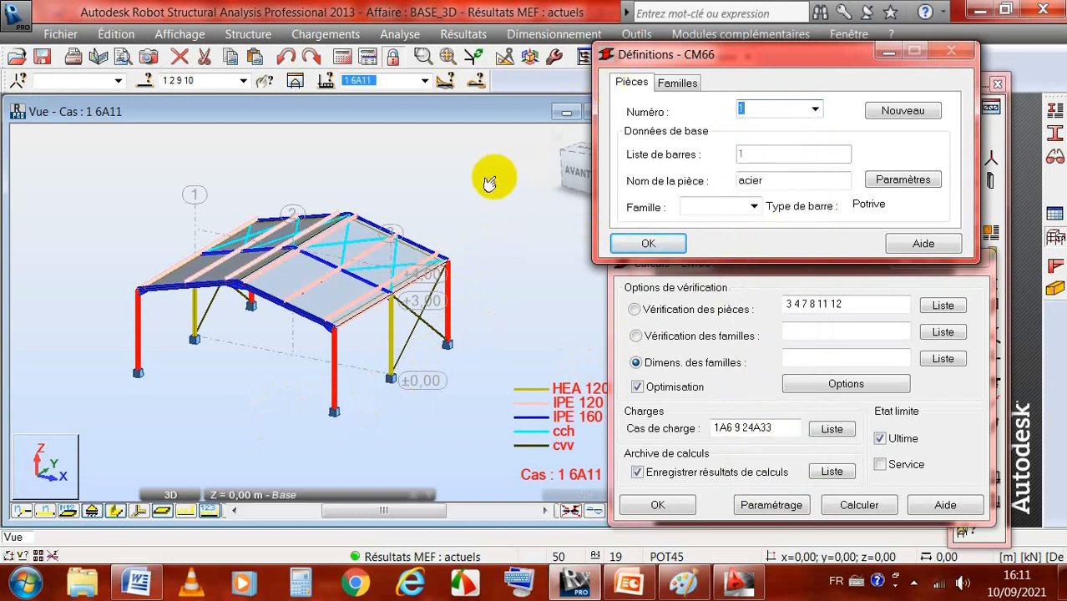
left_click(678, 83)
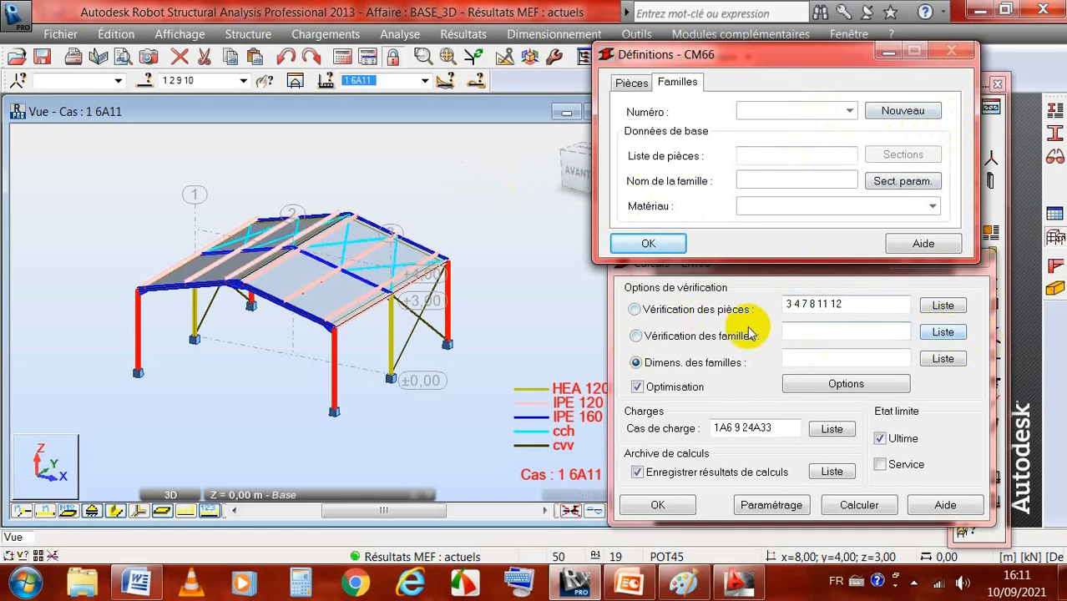
Step: Create family 1 with members 1 2 9 10, name it poteaudive, assign material ACIER E24 Courant E24, and save it
left_click(944, 333)
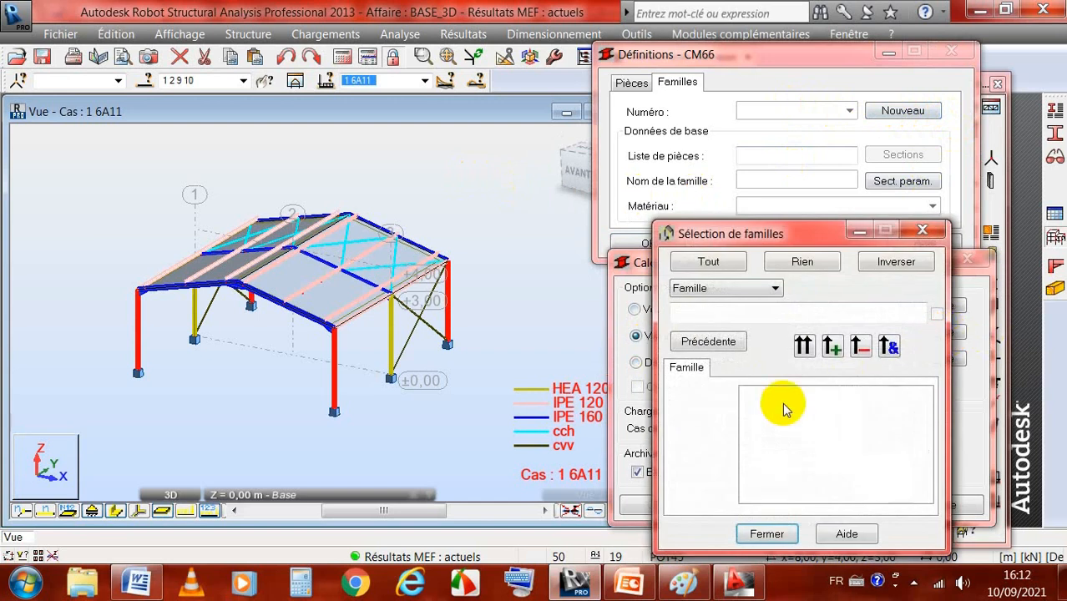
left_click(767, 534)
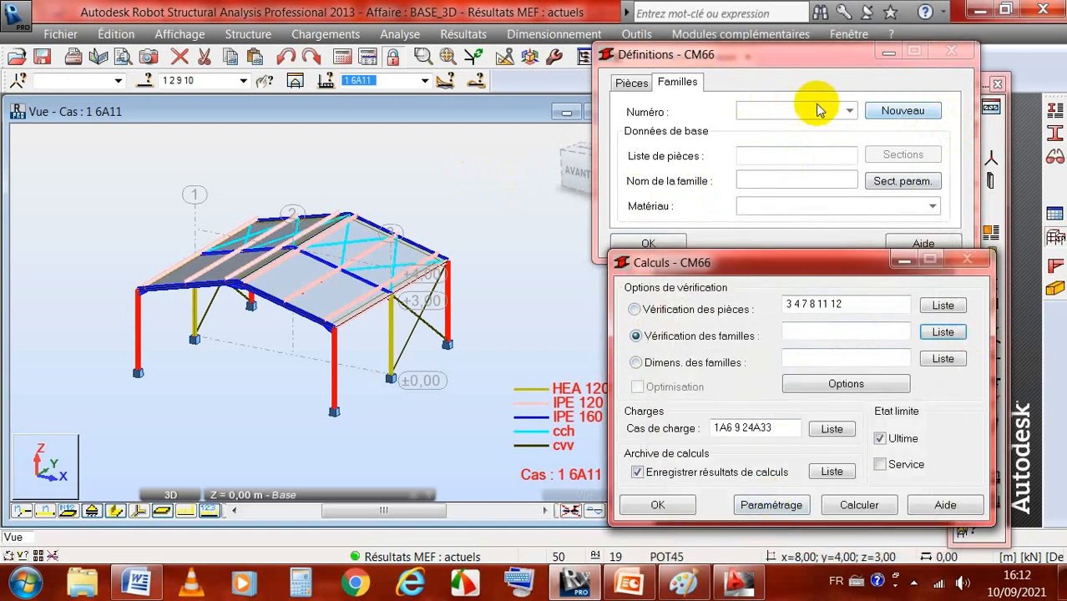
left_click(901, 112)
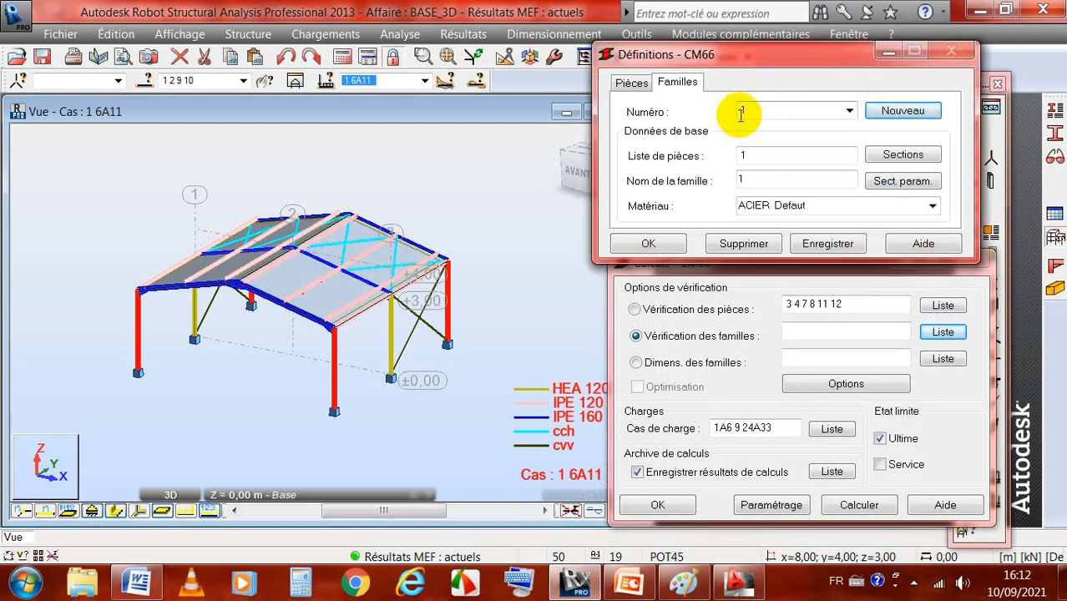
double_click(745, 178)
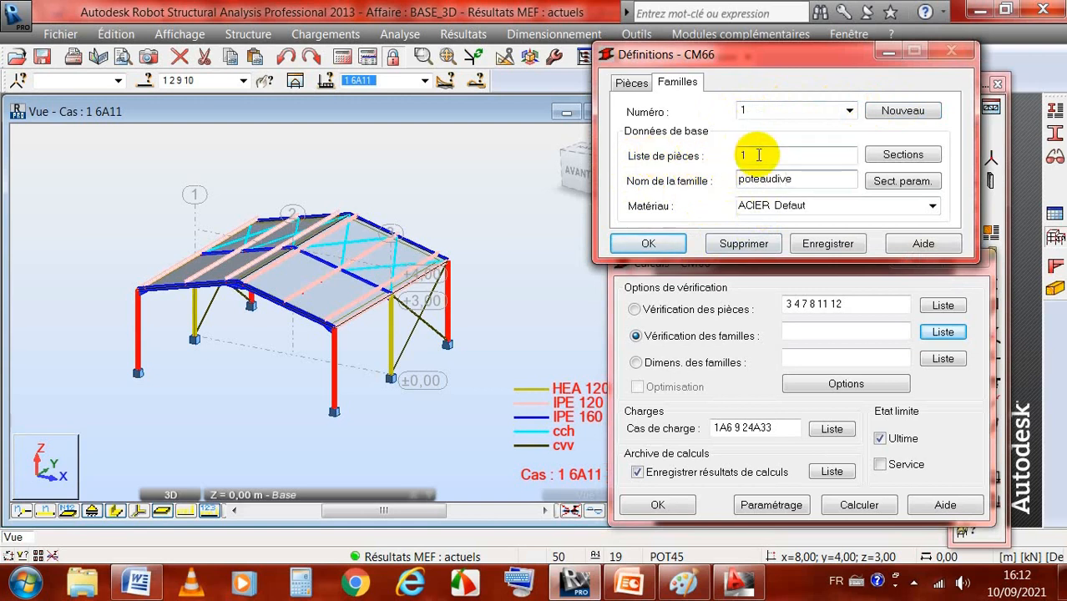
left_click_drag(758, 155, 738, 155)
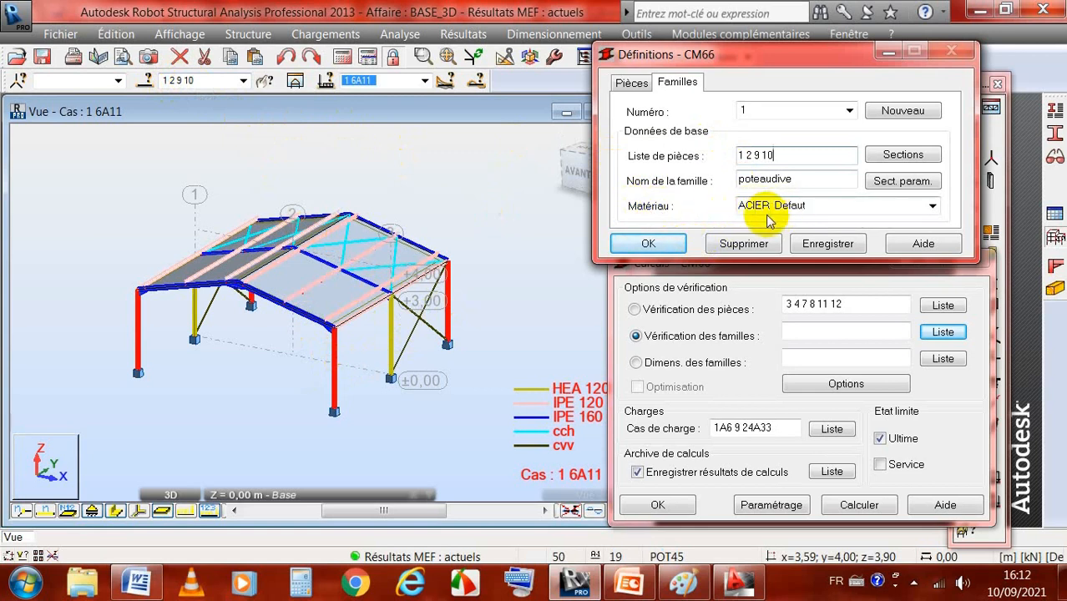
left_click(932, 206)
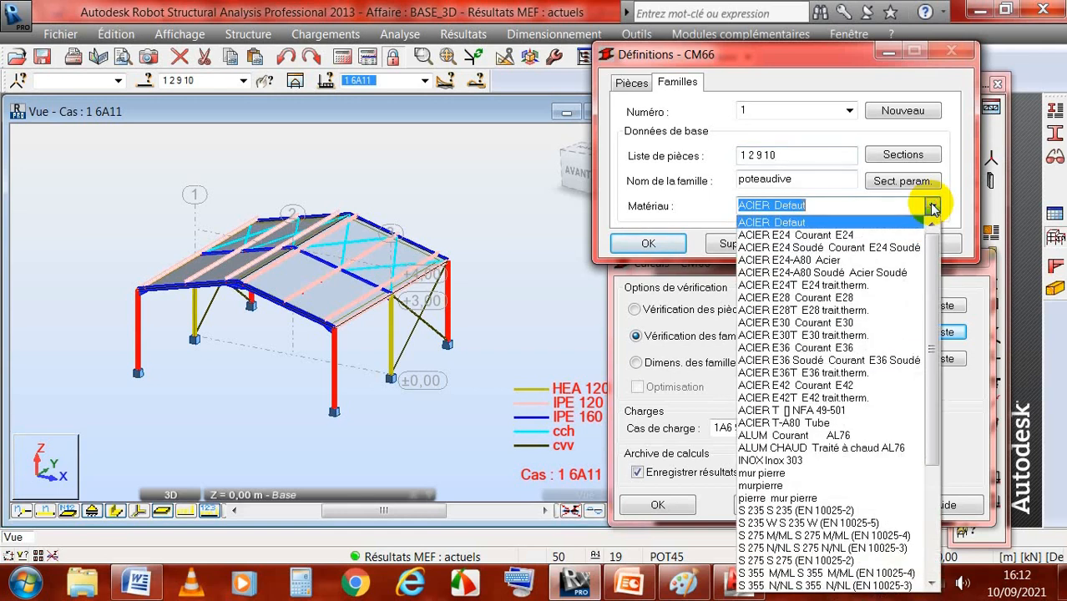
left_click(779, 237)
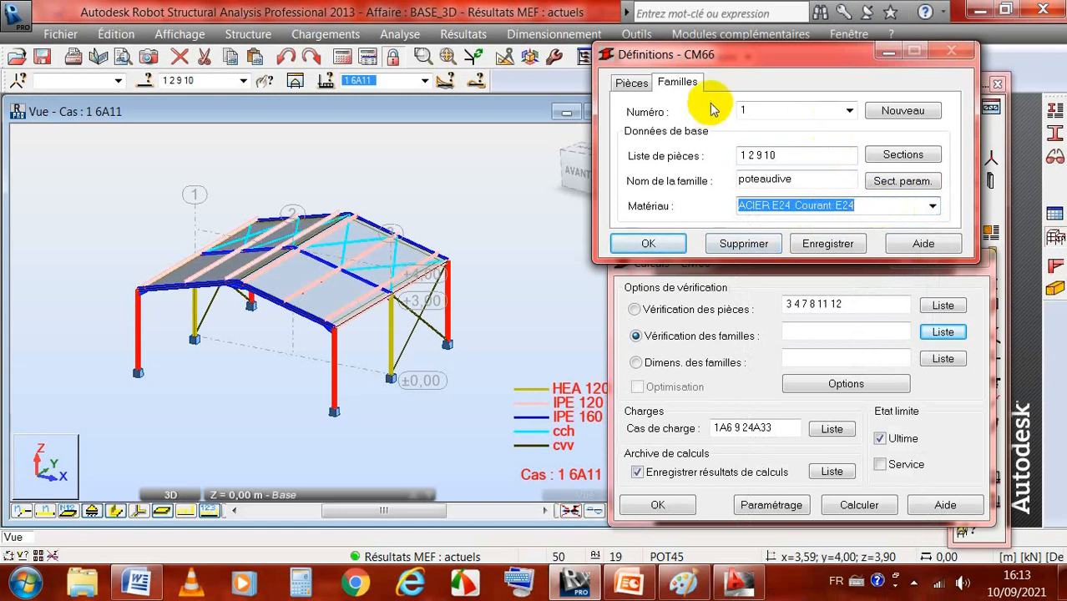
left_click(830, 246)
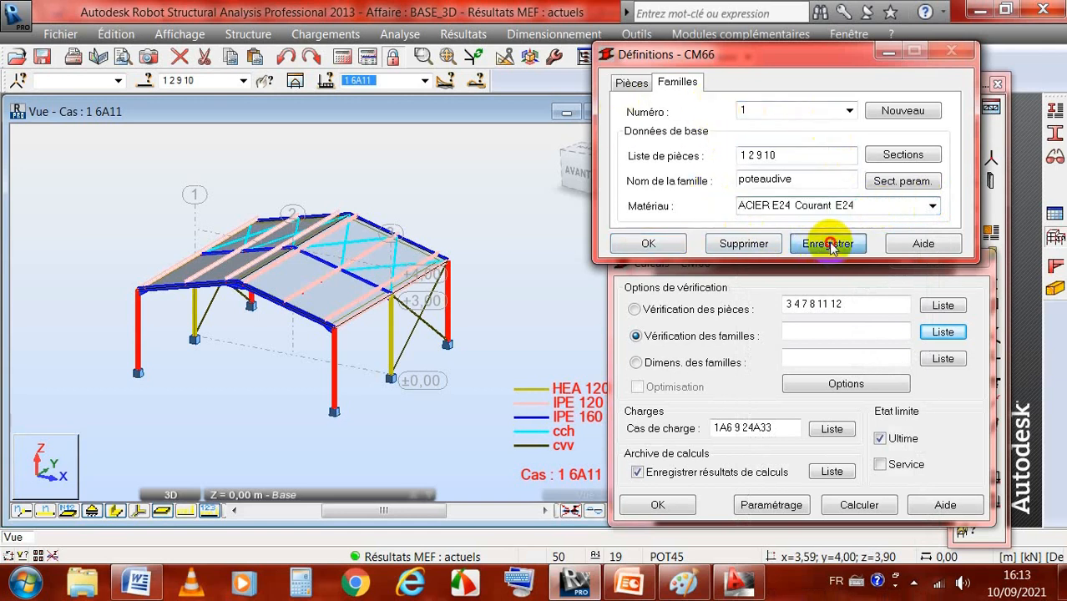
Step: Check the family name in the family selection list, correct it to poteaurive, and save family 1
left_click(941, 333)
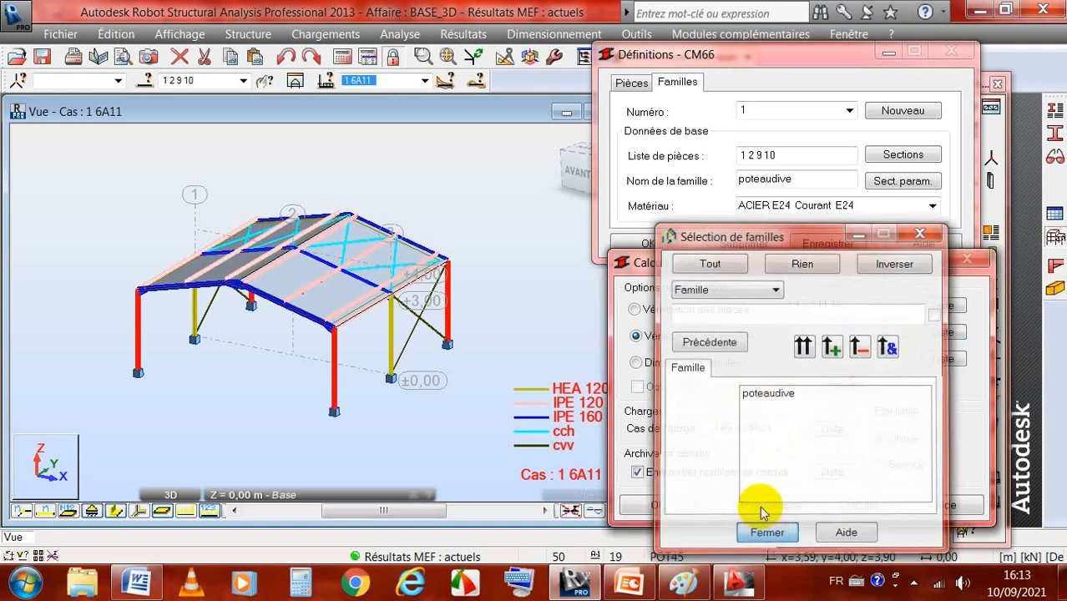
left_click(768, 534)
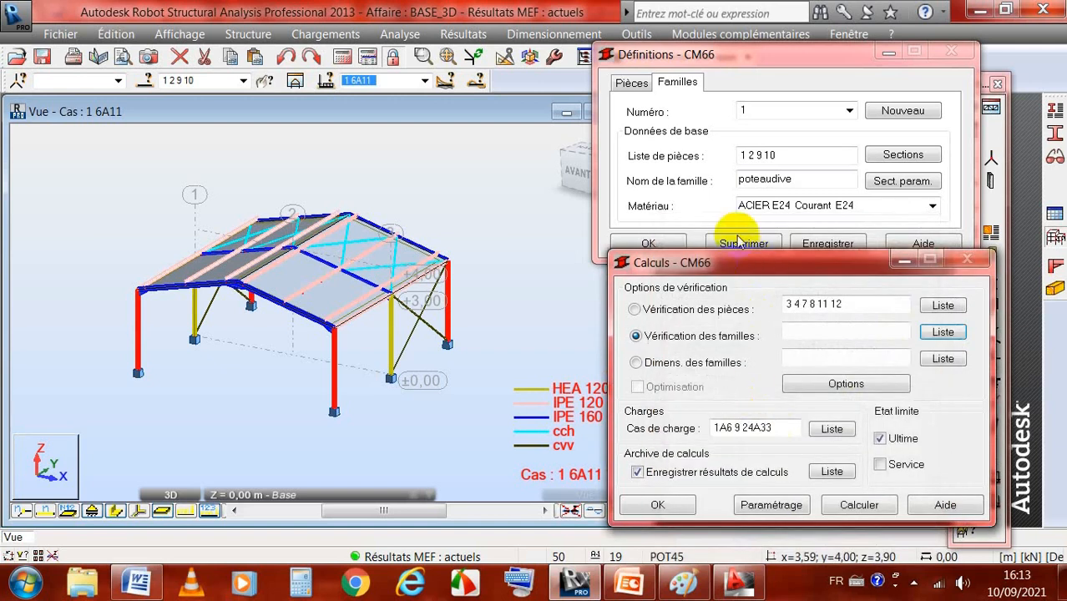
left_click(775, 178)
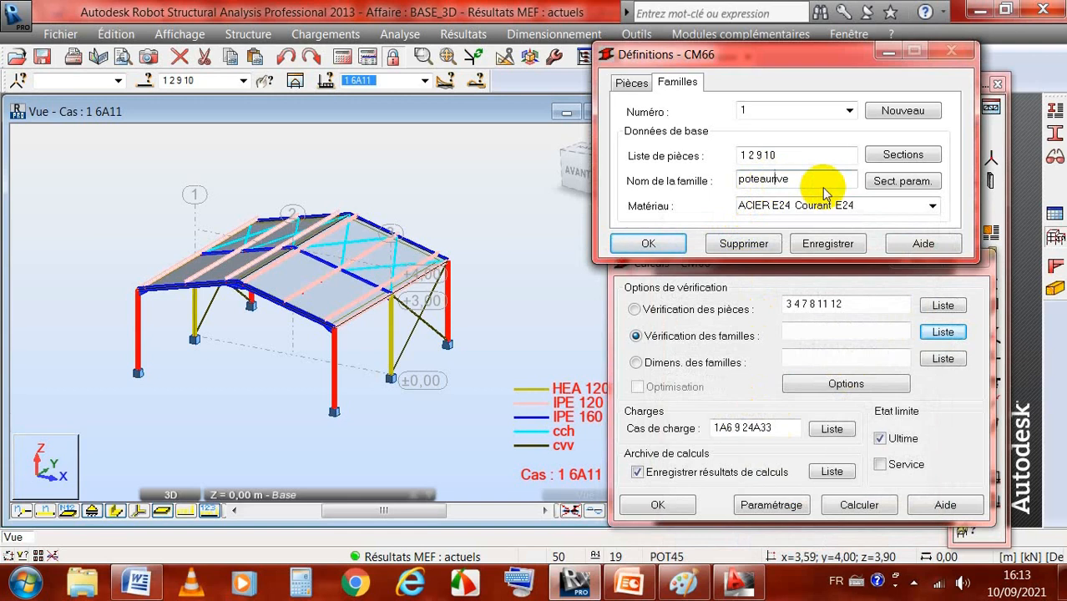
left_click(816, 244)
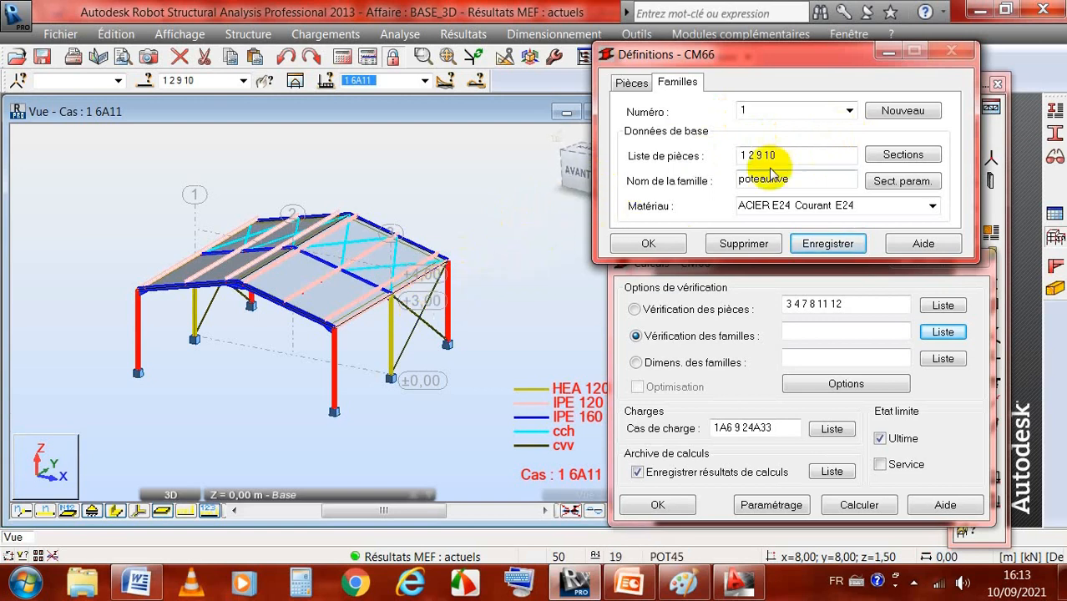
Step: Create family 2, name it poteaucent, and accept saving its modified definition
left_click(898, 113)
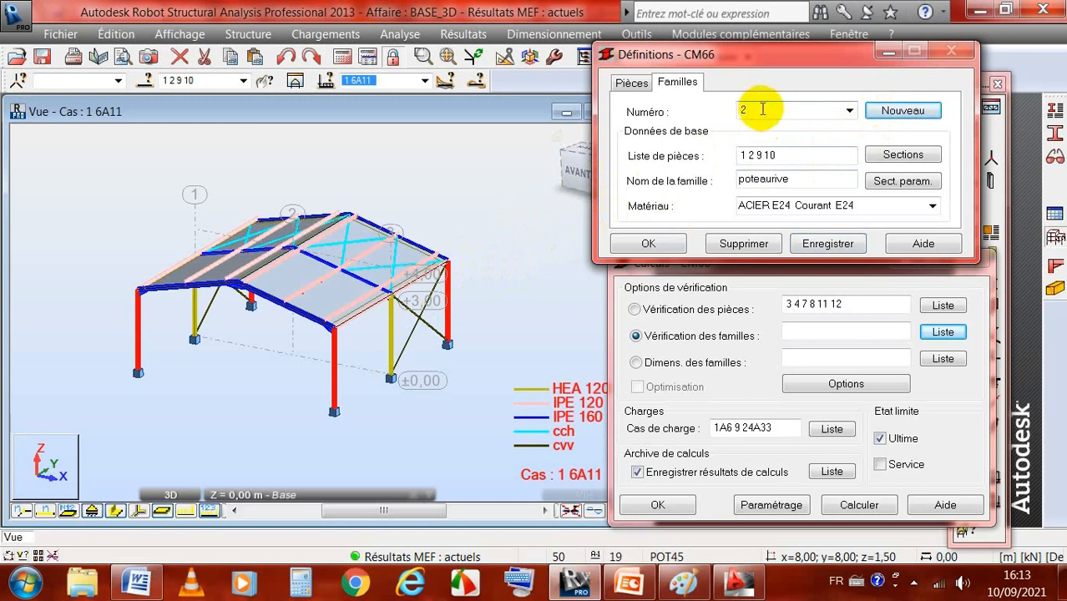
left_click(789, 178)
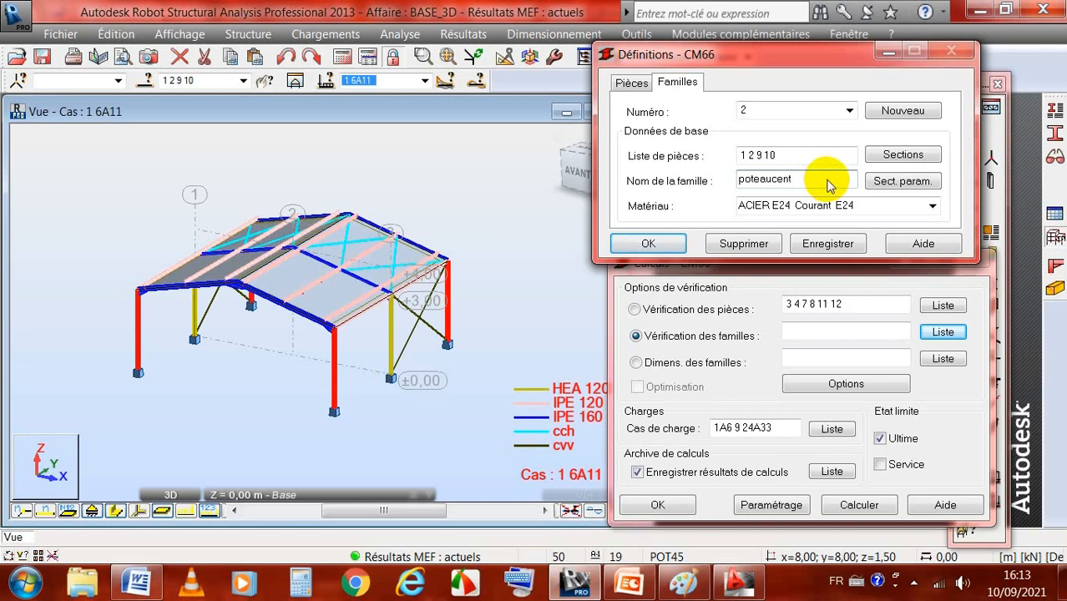
left_click(190, 315)
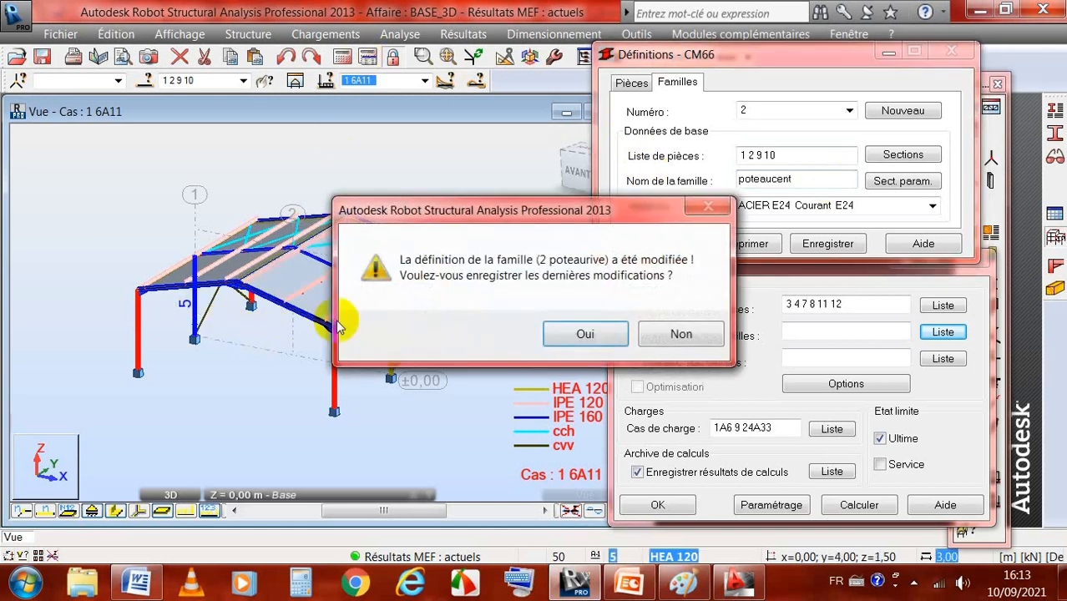
left_click(584, 334)
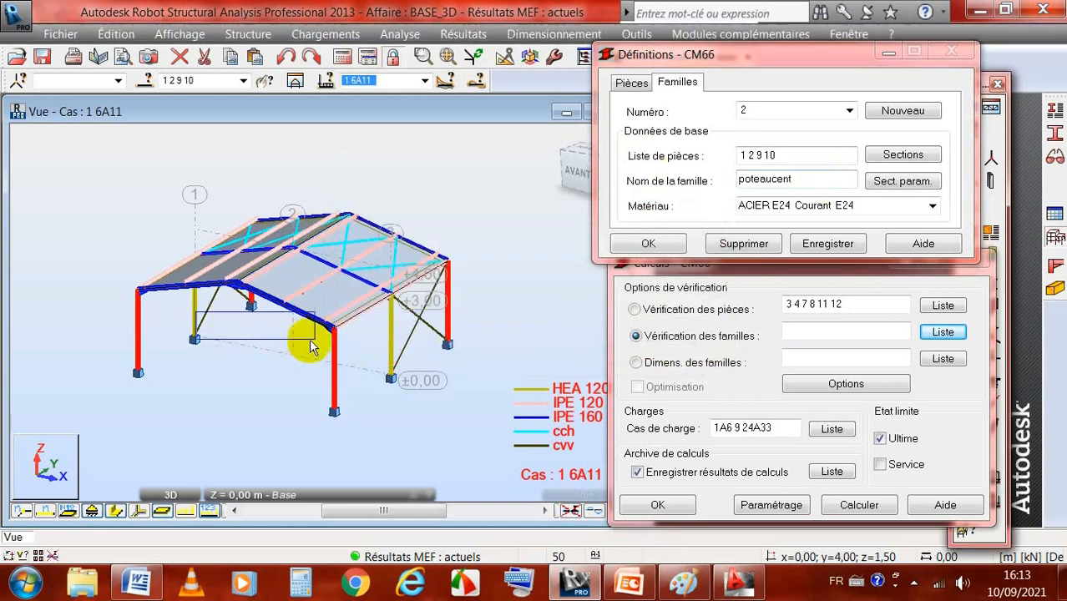
Step: Select the two central columns, set the poteaucent family's member list to 5 6, save it, and check the available families
left_click(195, 309)
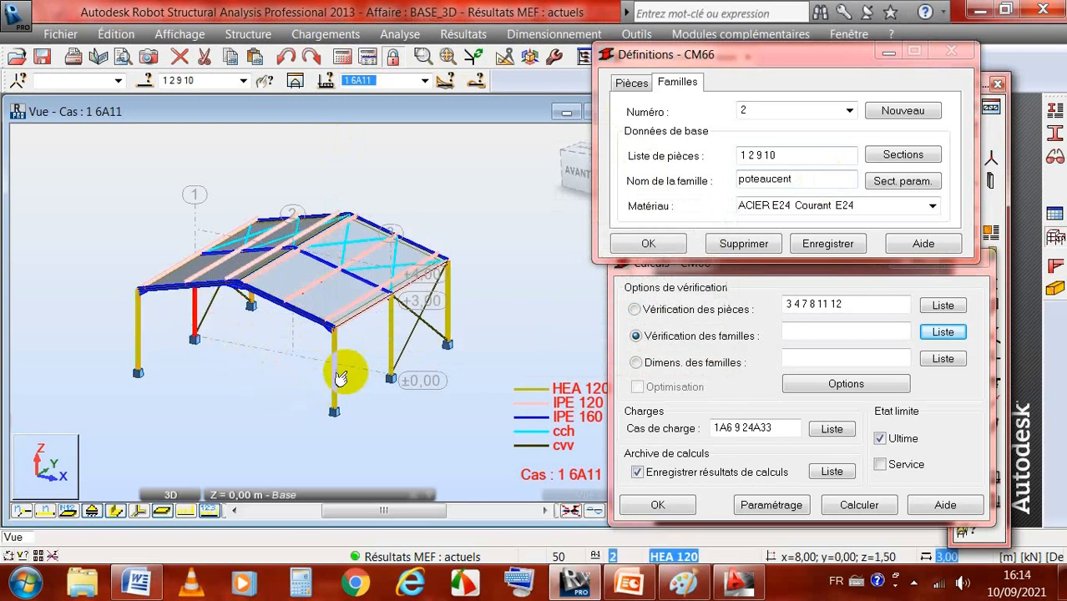
left_click(385, 343)
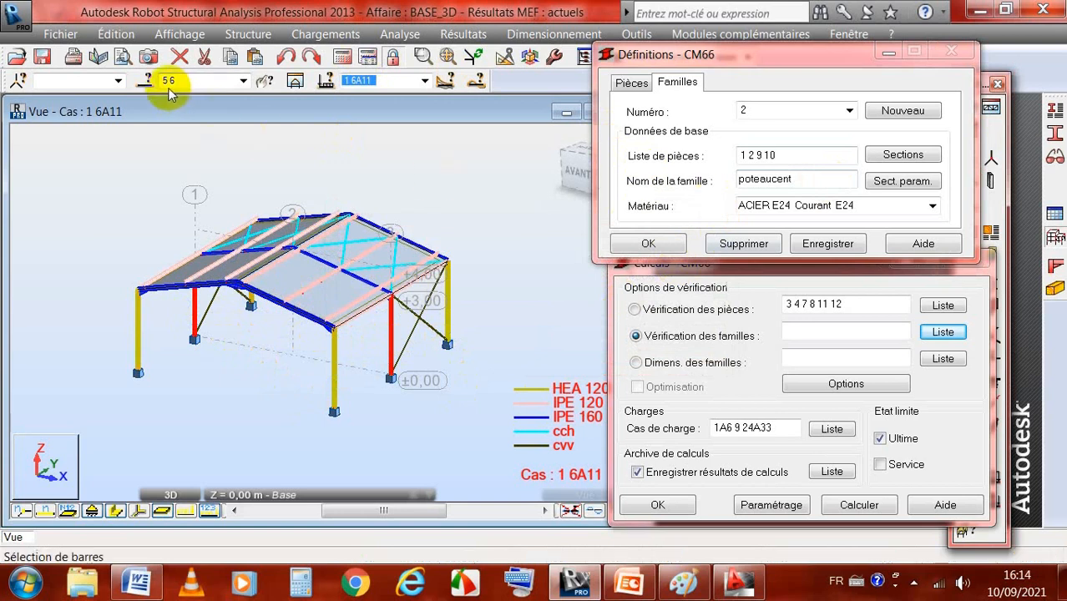
left_click_drag(789, 155, 719, 158)
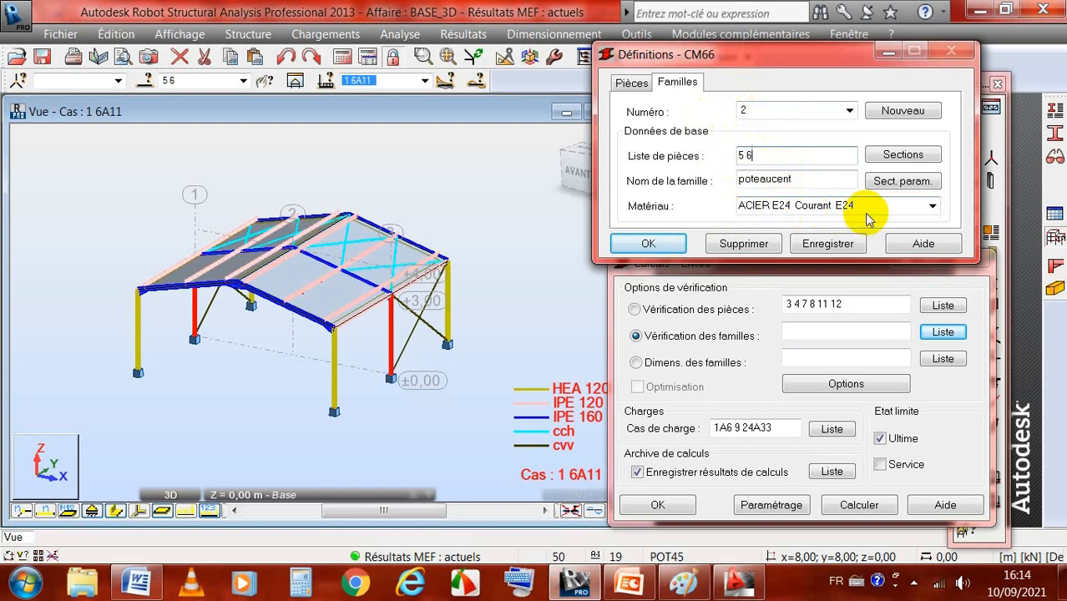
left_click(828, 250)
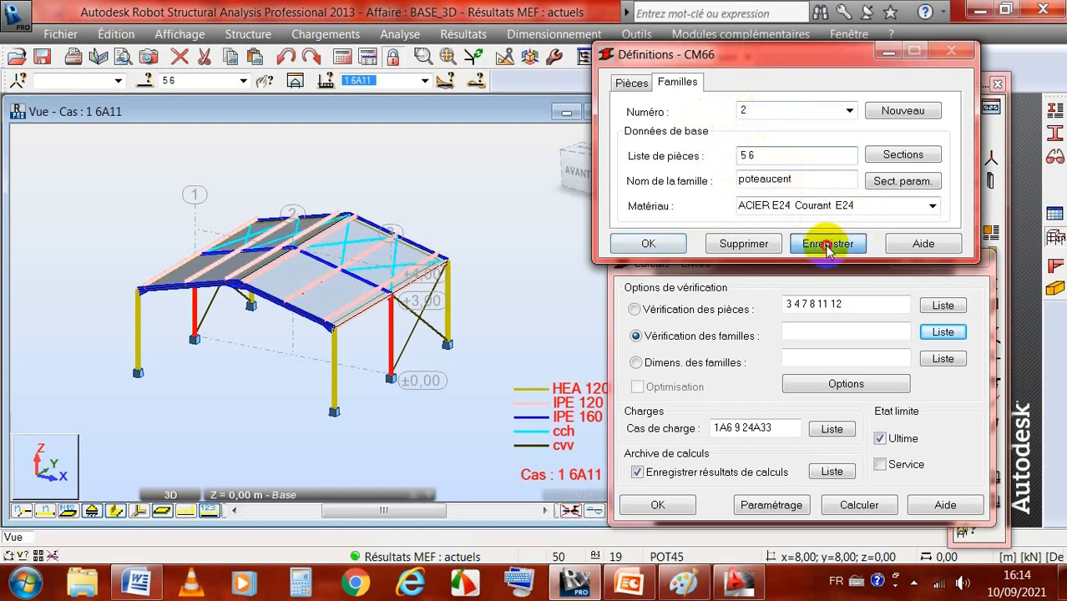
left_click(940, 333)
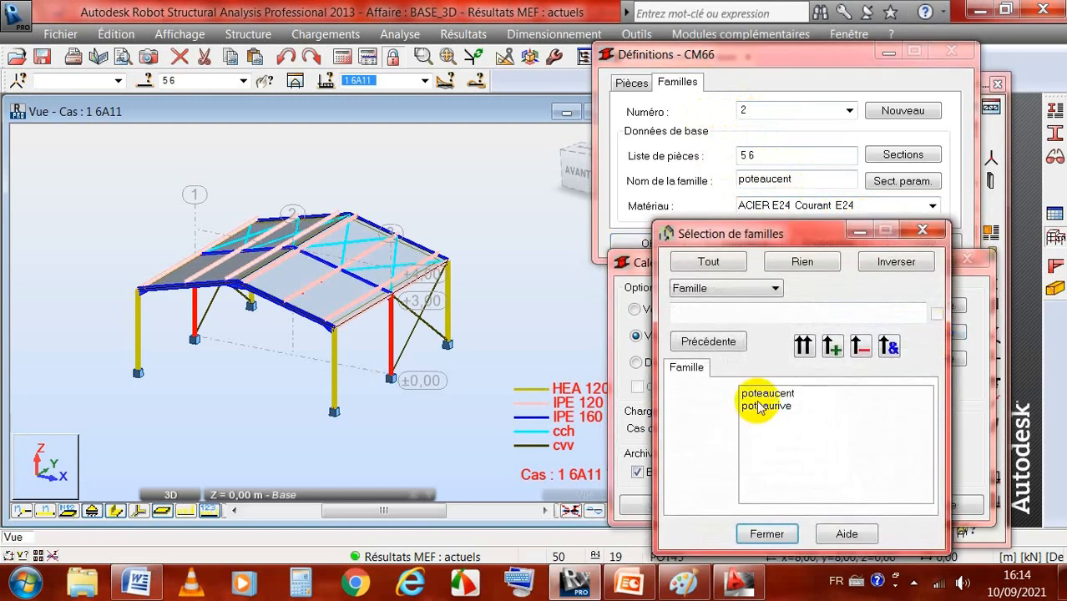
left_click(767, 533)
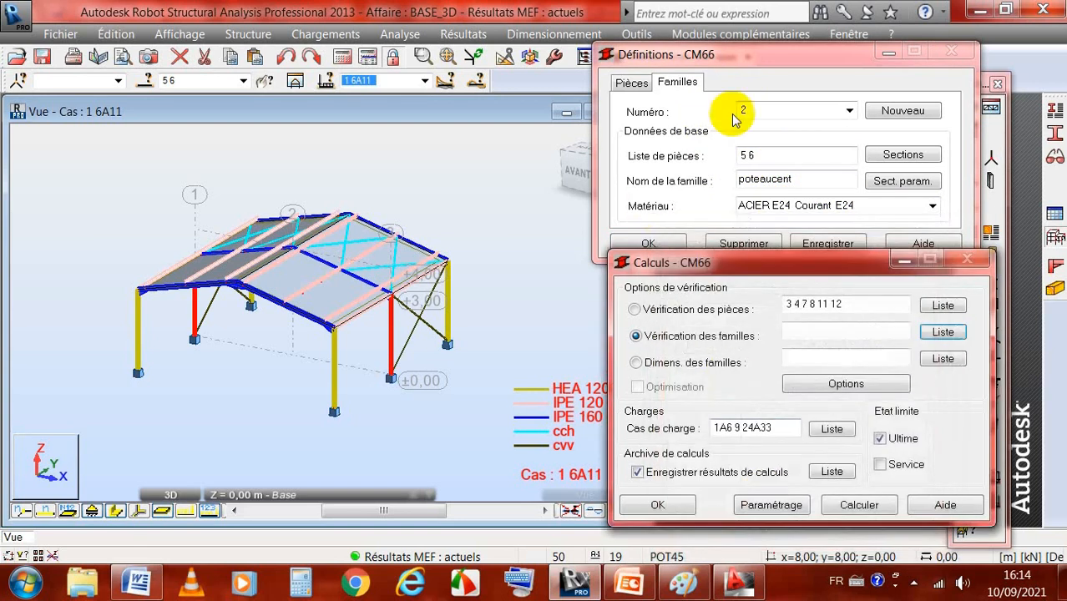
Step: Display the CM66 member types beside the Définitions dialog and delete all types not used in the project
left_click_drag(762, 60, 771, 43)
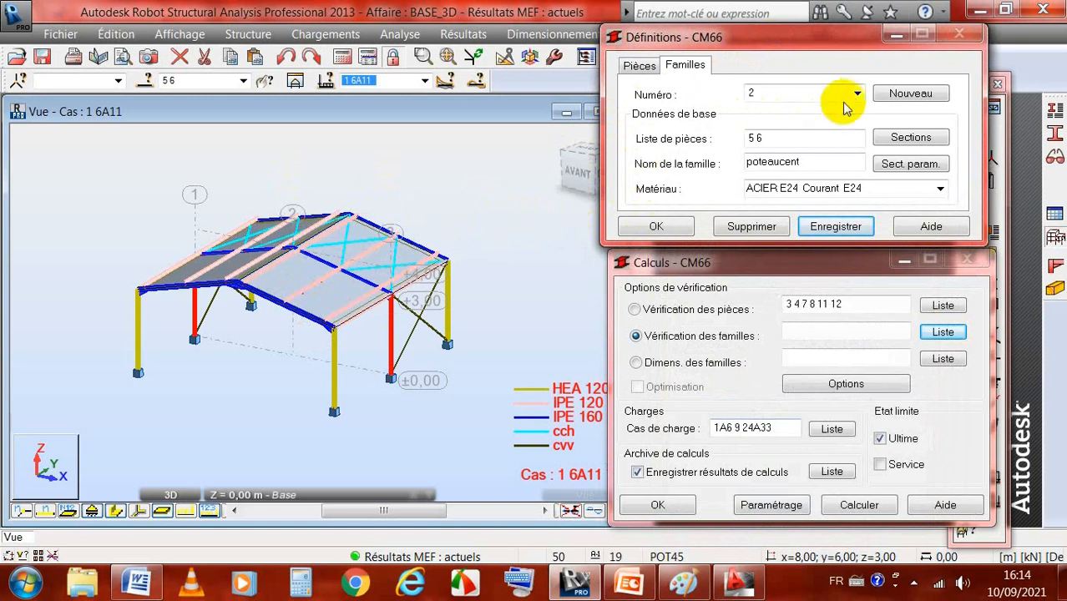
left_click(1055, 111)
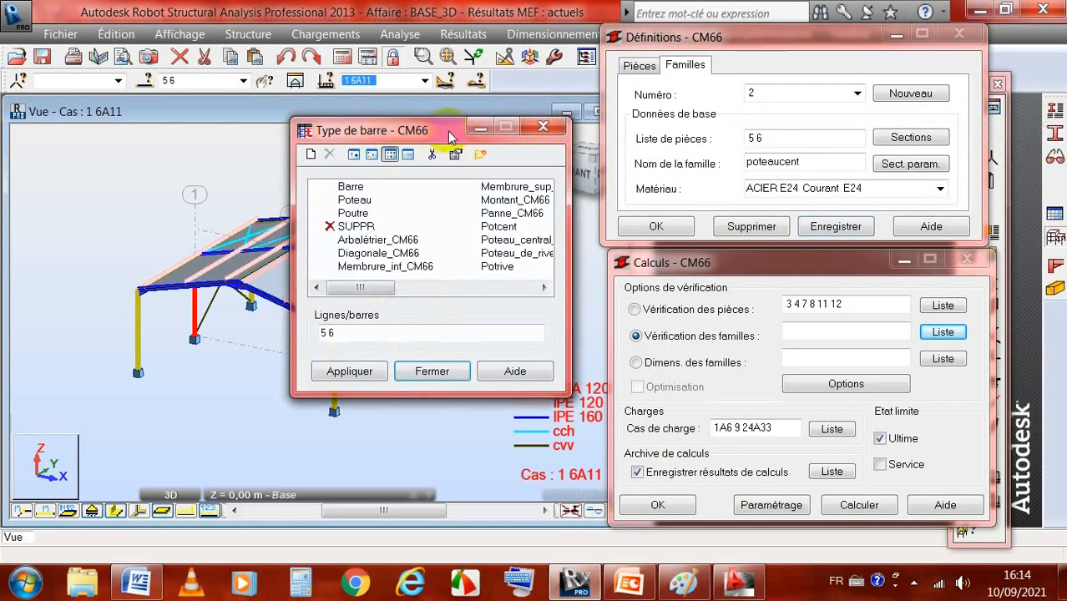
left_click_drag(448, 136, 418, 98)
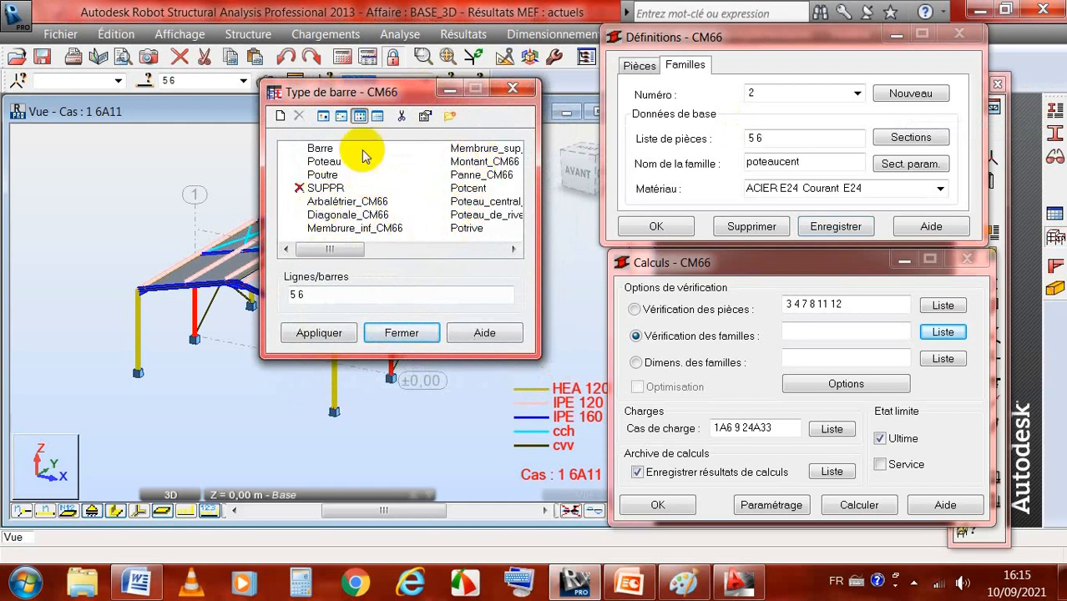
left_click(401, 117)
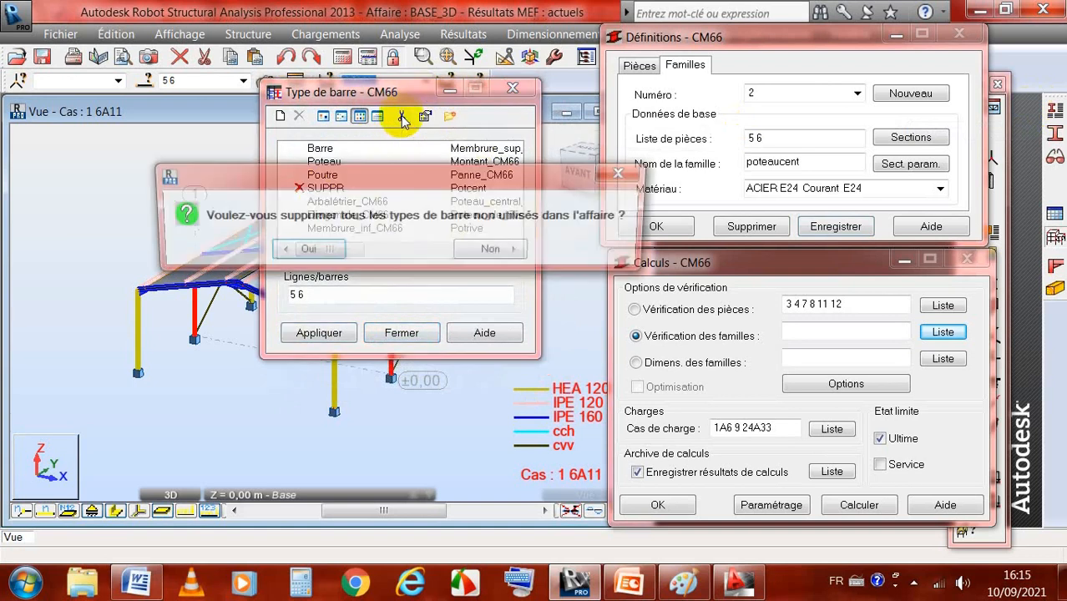
left_click(310, 250)
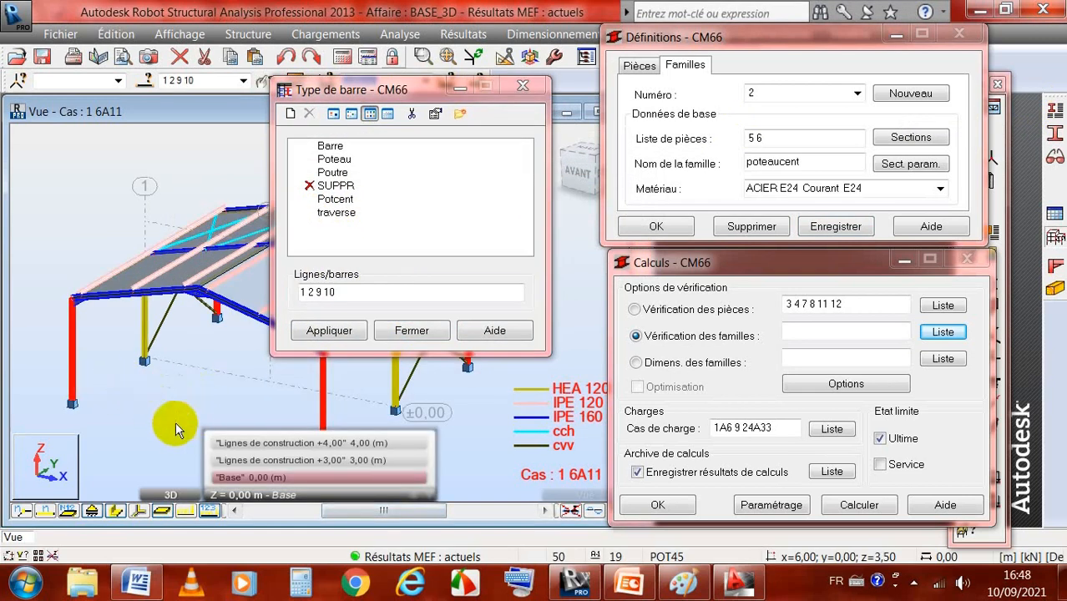
Step: Open the parameters of the Poteau member type and enter Poteaurive as the type name
left_click(327, 158)
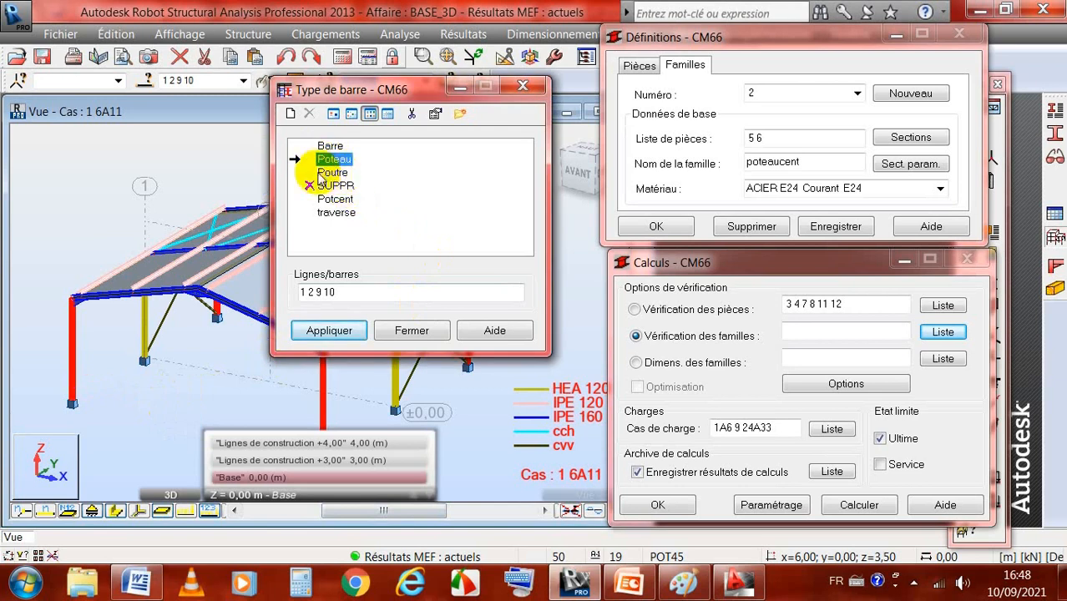
left_click(321, 173)
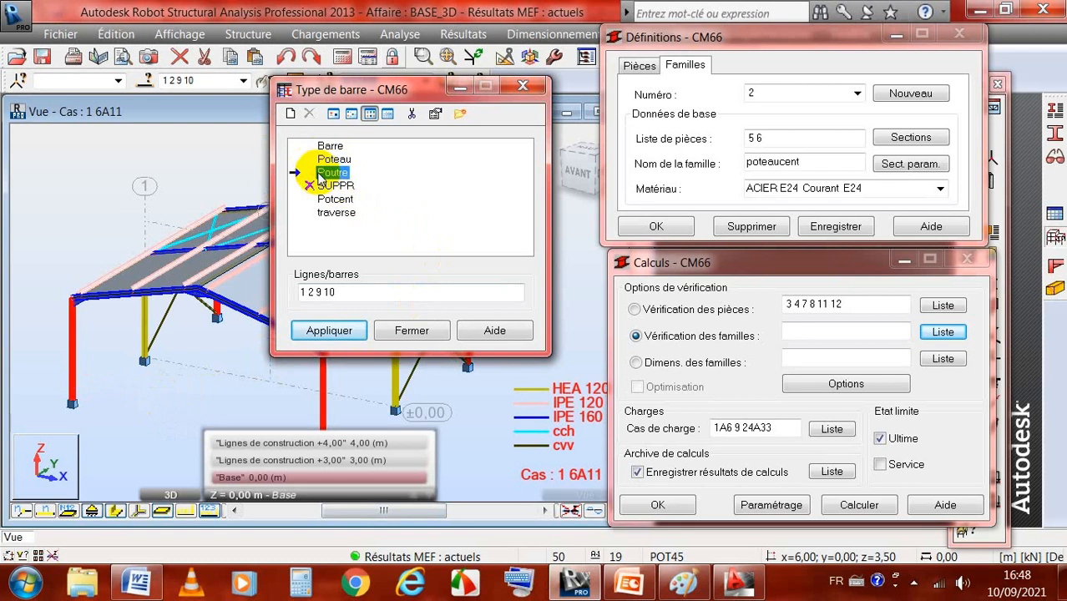
left_click(324, 160)
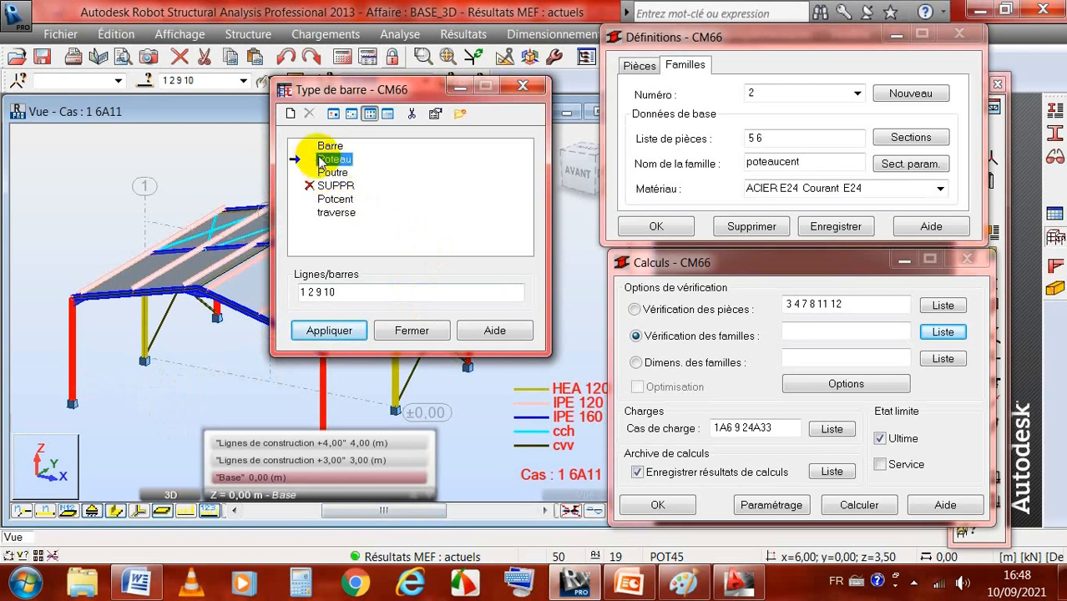
left_click(323, 147)
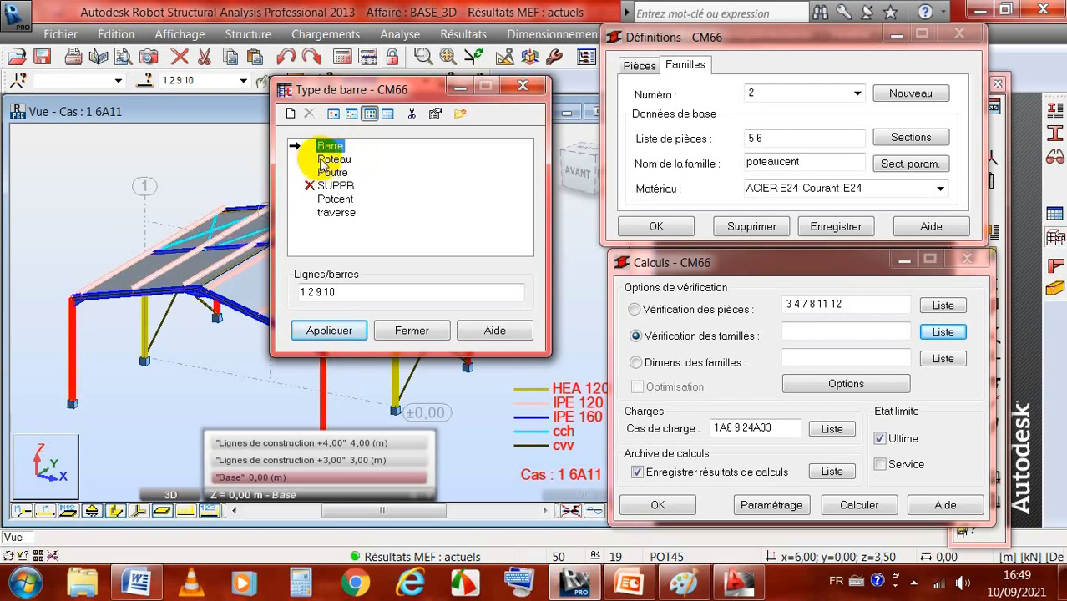
left_click(327, 159)
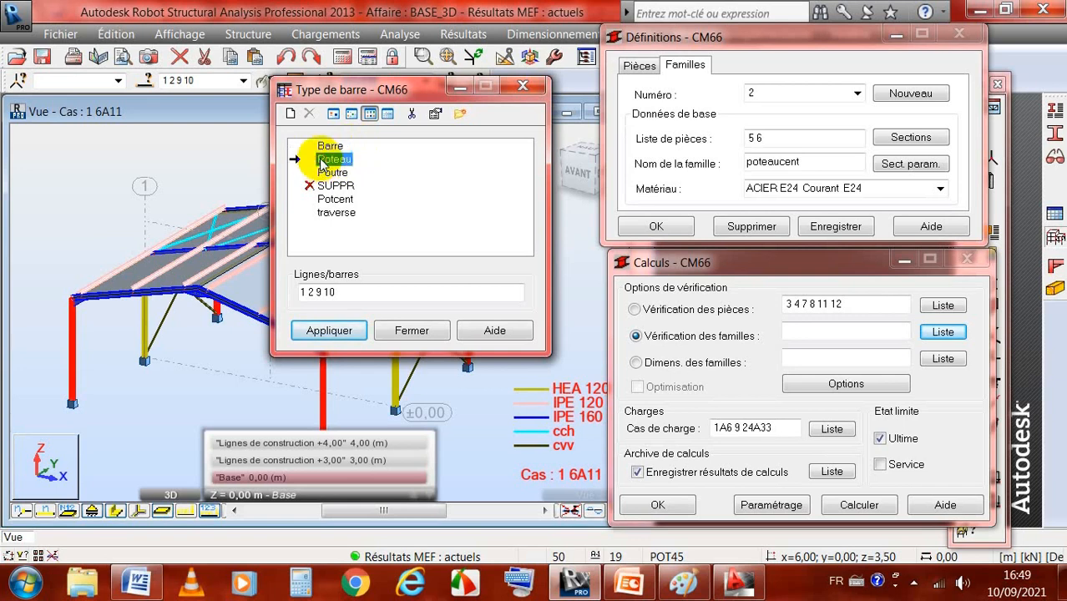
double_click(319, 160)
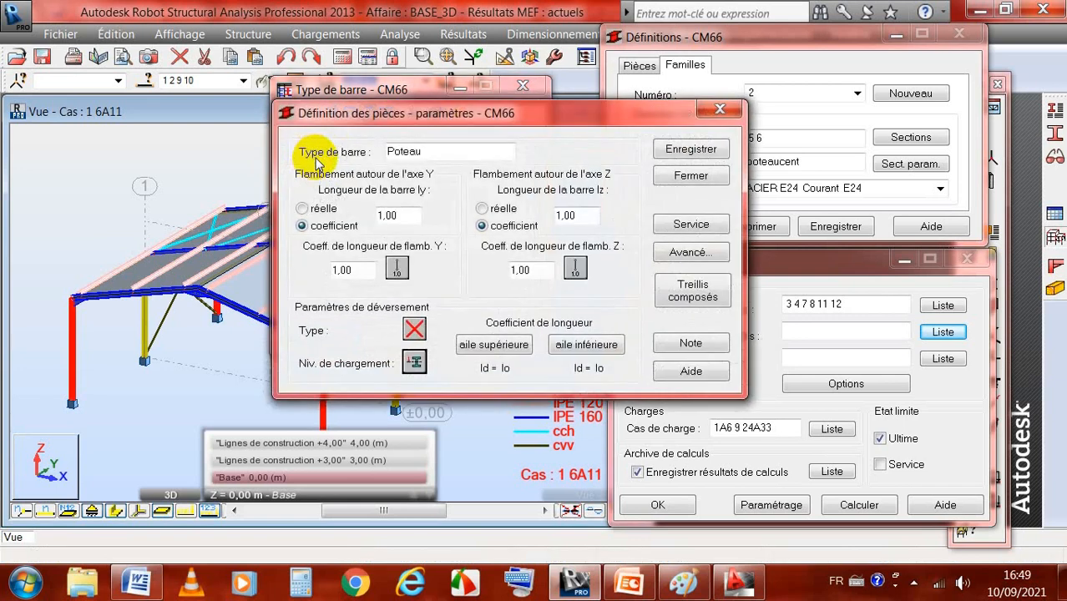
left_click_drag(604, 110, 678, 90)
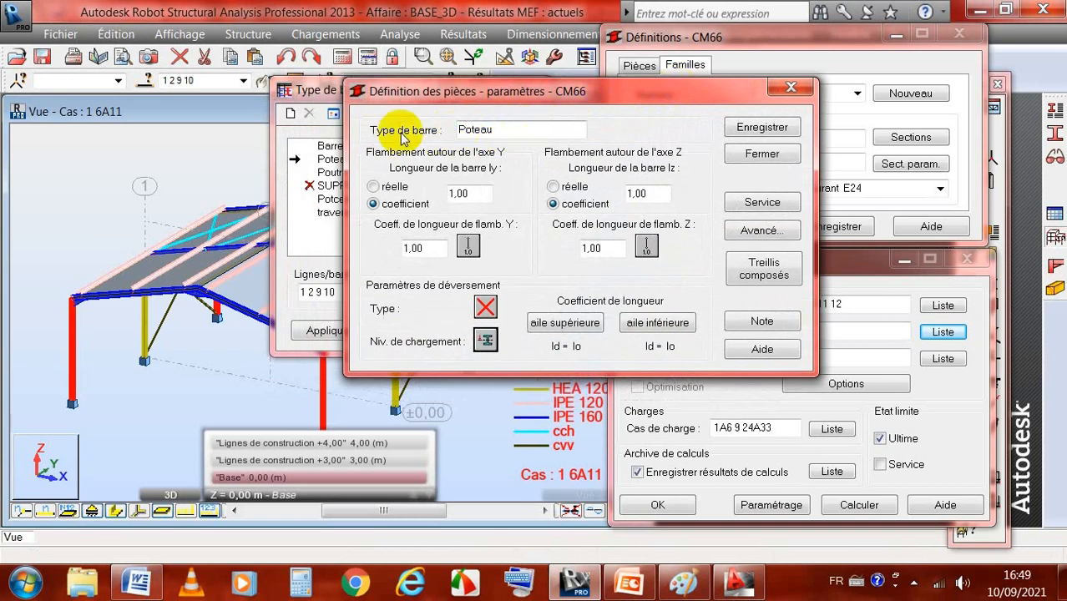
left_click(494, 131)
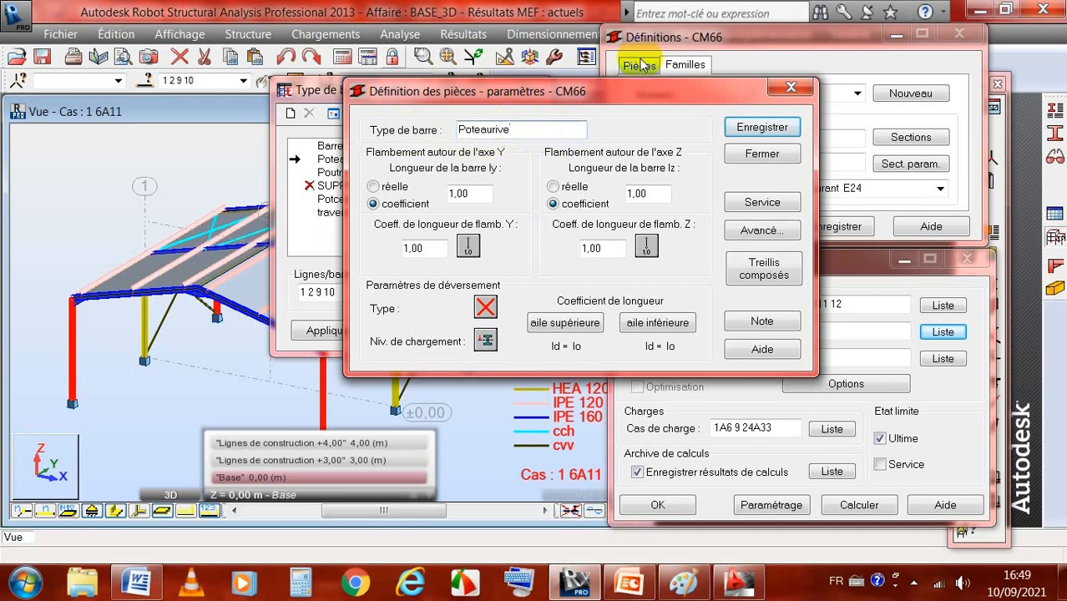
Step: Switch to Paint and examine the buckling-length coefficients sketched for each column end condition and the frames with displaceable nodes
left_click_drag(650, 89, 701, 74)
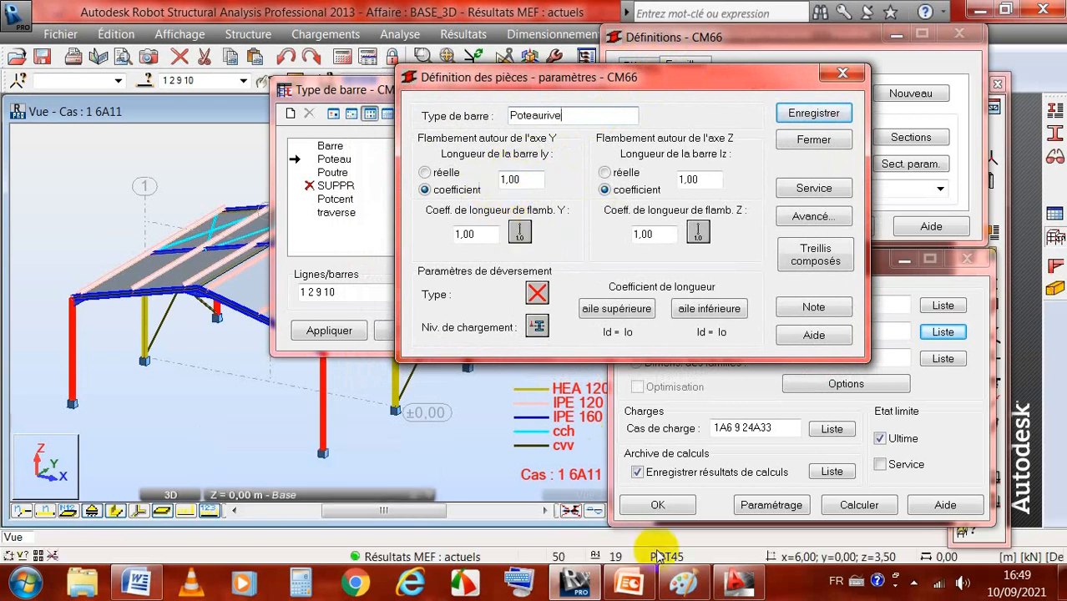
mouse_move(683, 587)
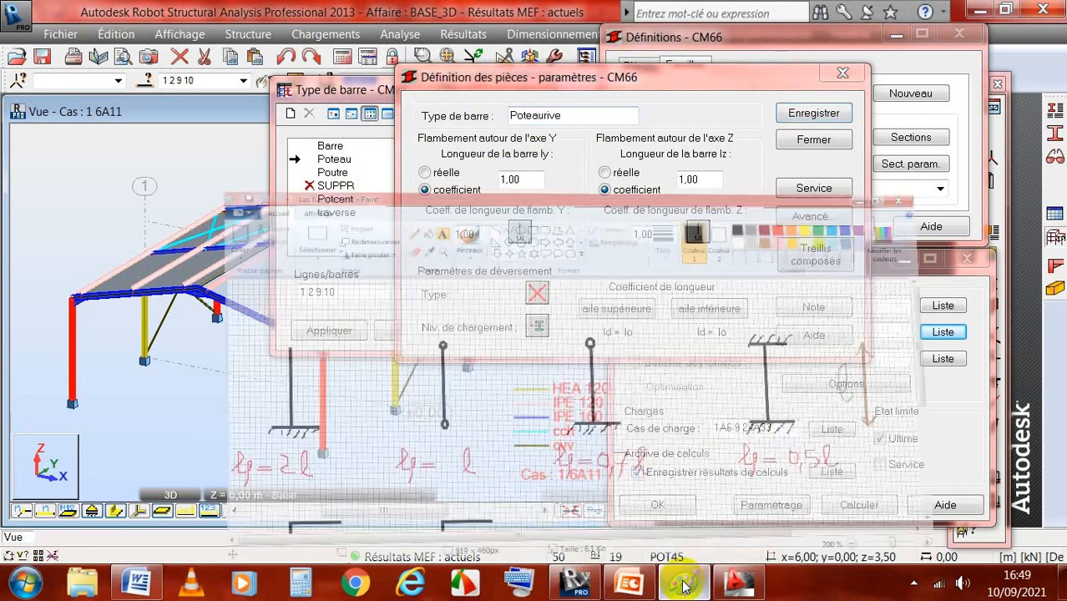
left_click(676, 518)
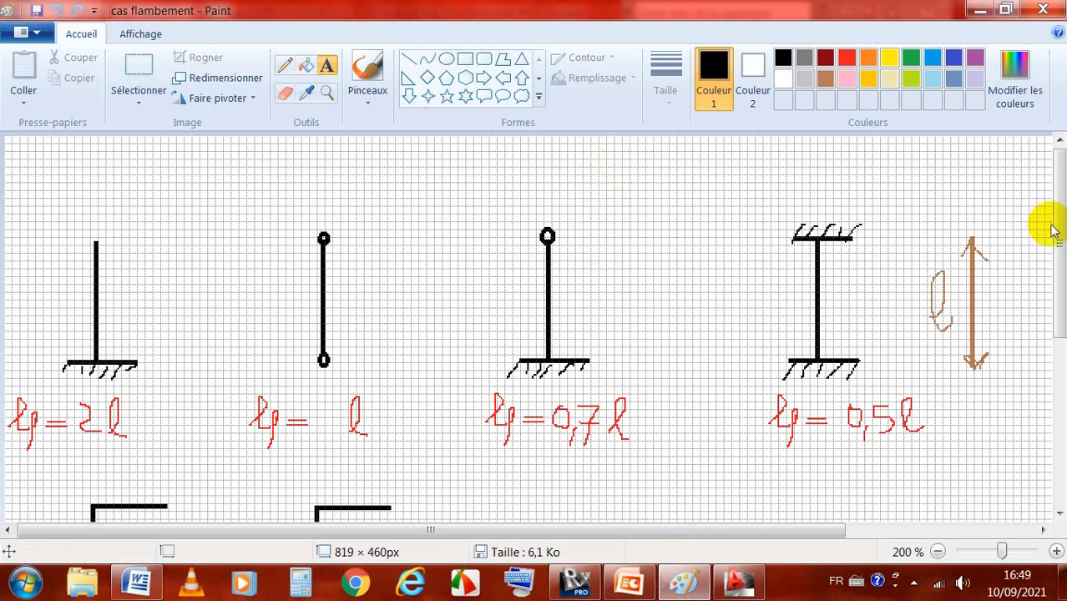
mouse_move(1059, 180)
left_mouse_down()
mouse_move(1060, 215)
mouse_move(1061, 188)
mouse_move(1060, 203)
left_mouse_up()
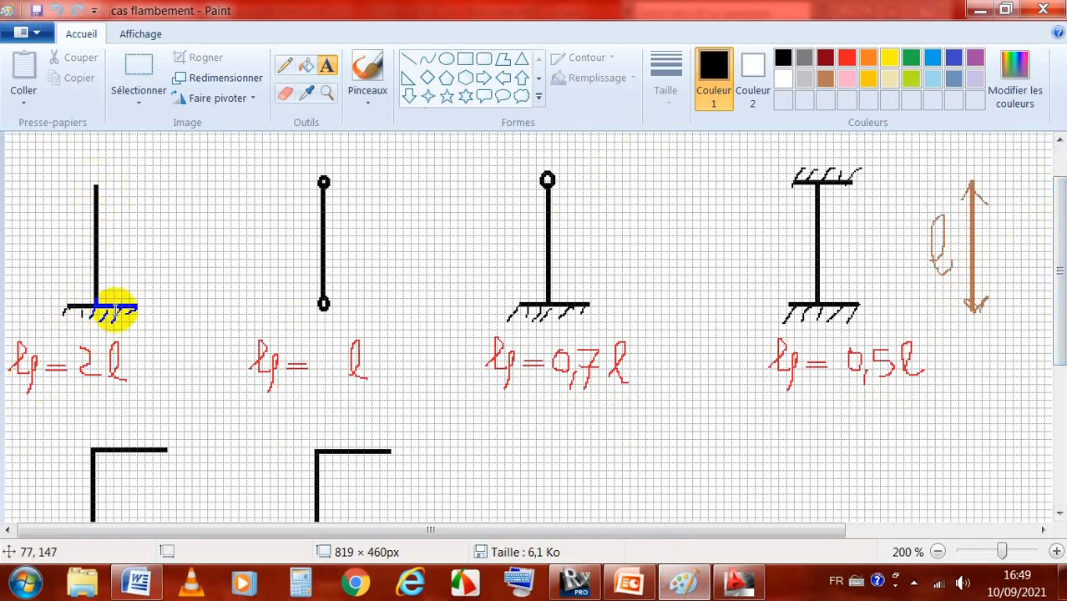
left_click_drag(98, 308, 73, 313)
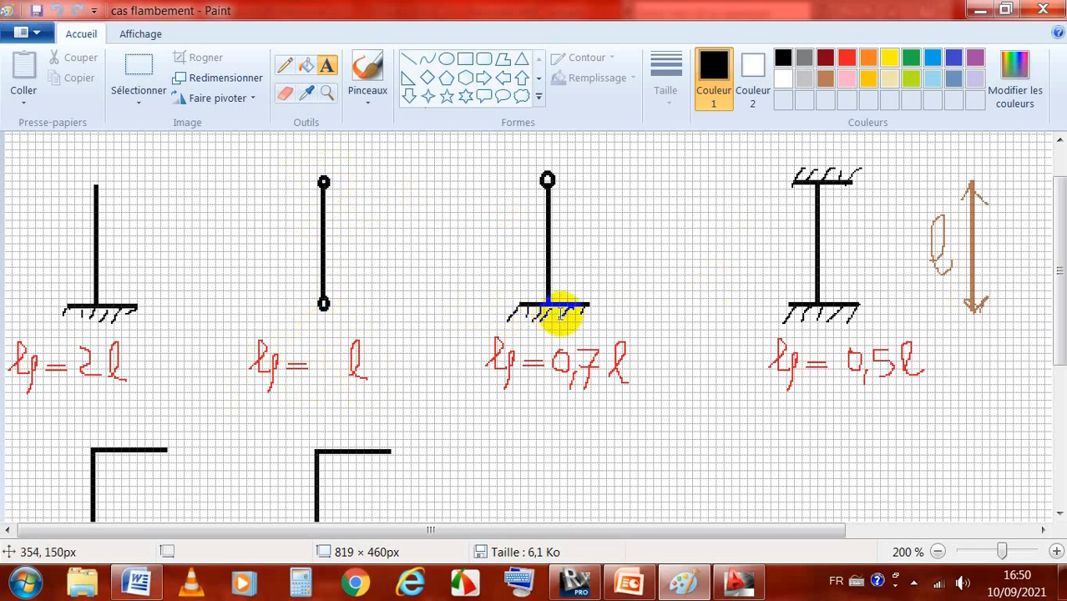
mouse_move(601, 306)
left_mouse_down()
mouse_move(561, 311)
mouse_move(546, 179)
left_mouse_up()
left_click_drag(495, 357, 492, 375)
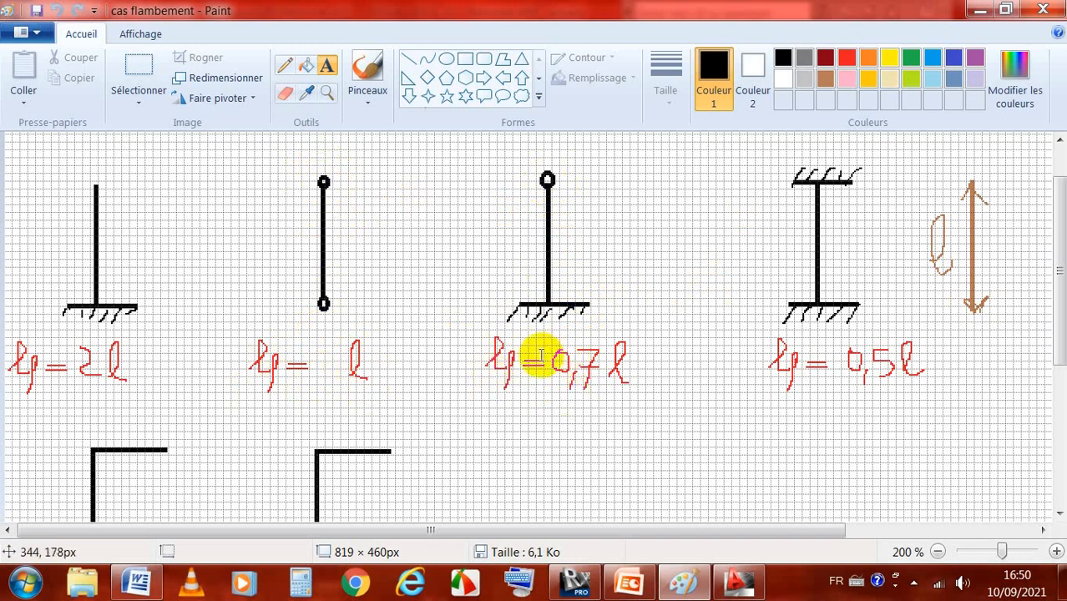
left_click_drag(619, 360, 628, 380)
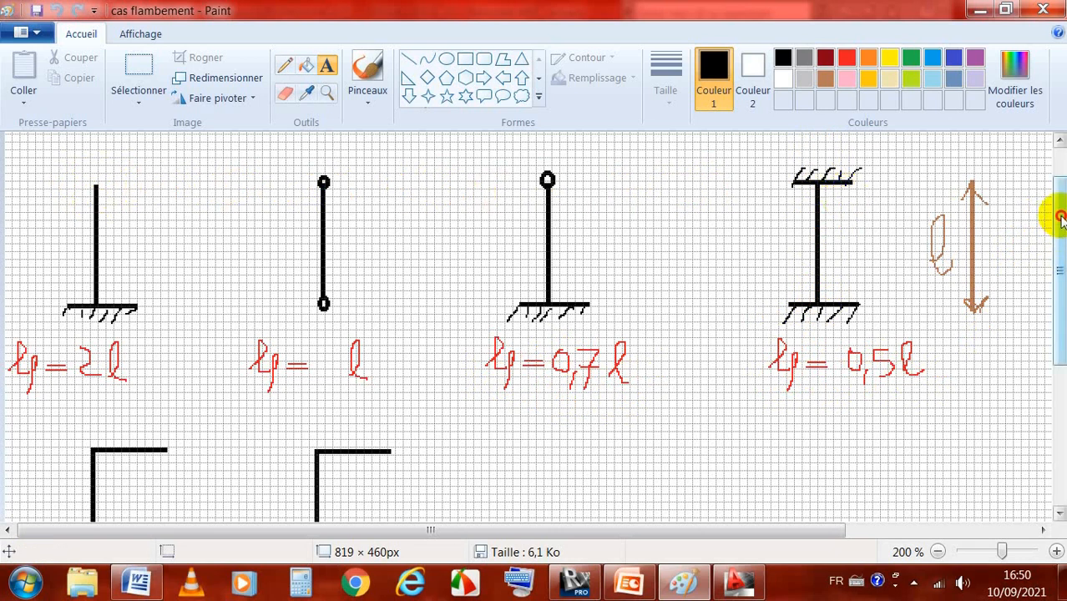
left_click_drag(1057, 217, 1058, 288)
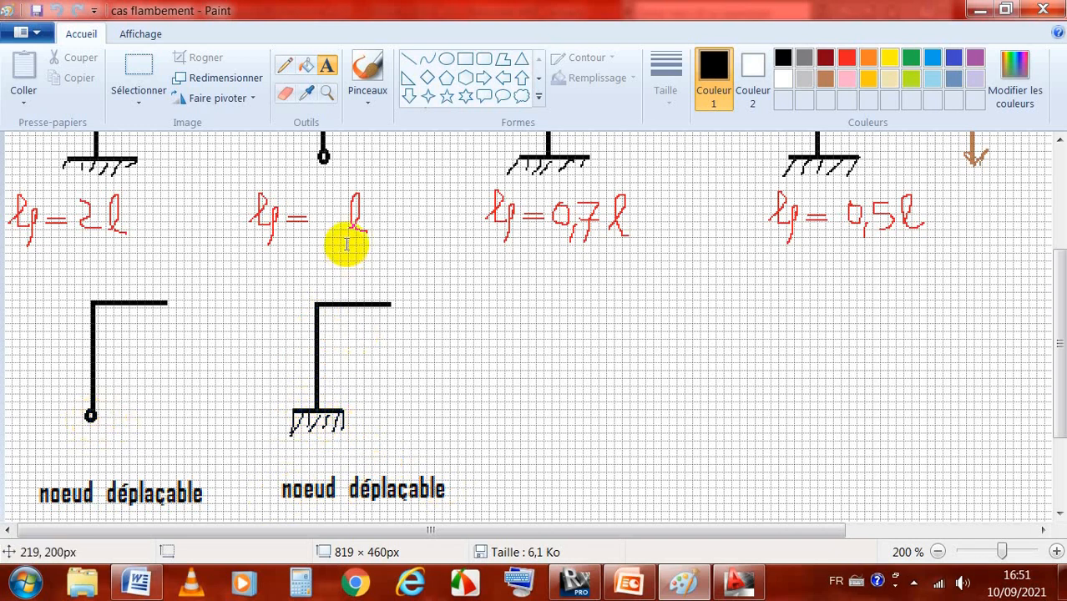
scroll(345, 244, "up", 3)
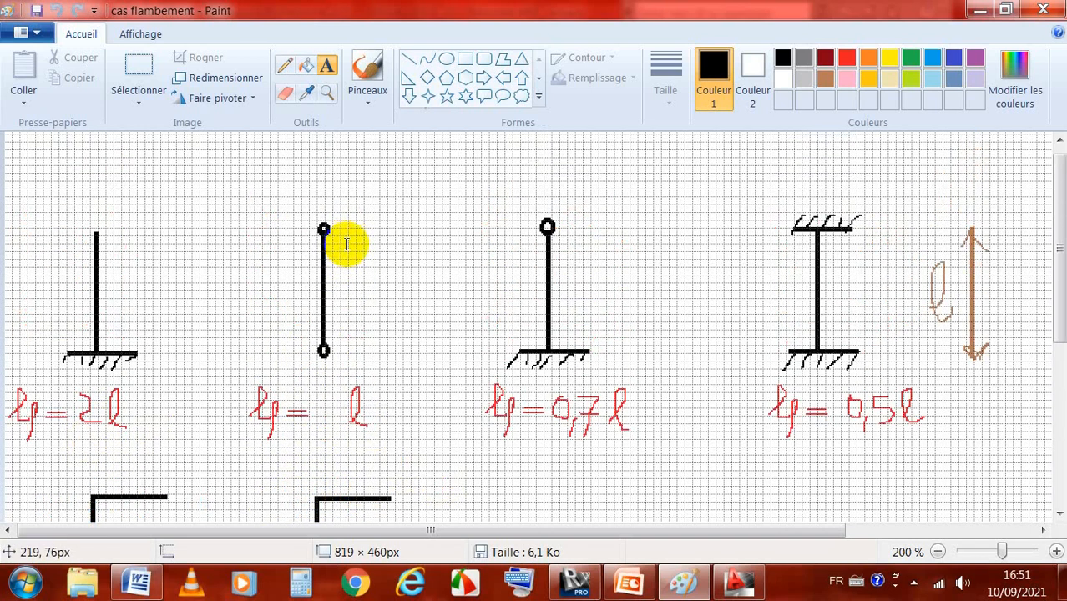
scroll(346, 244, "down", 7)
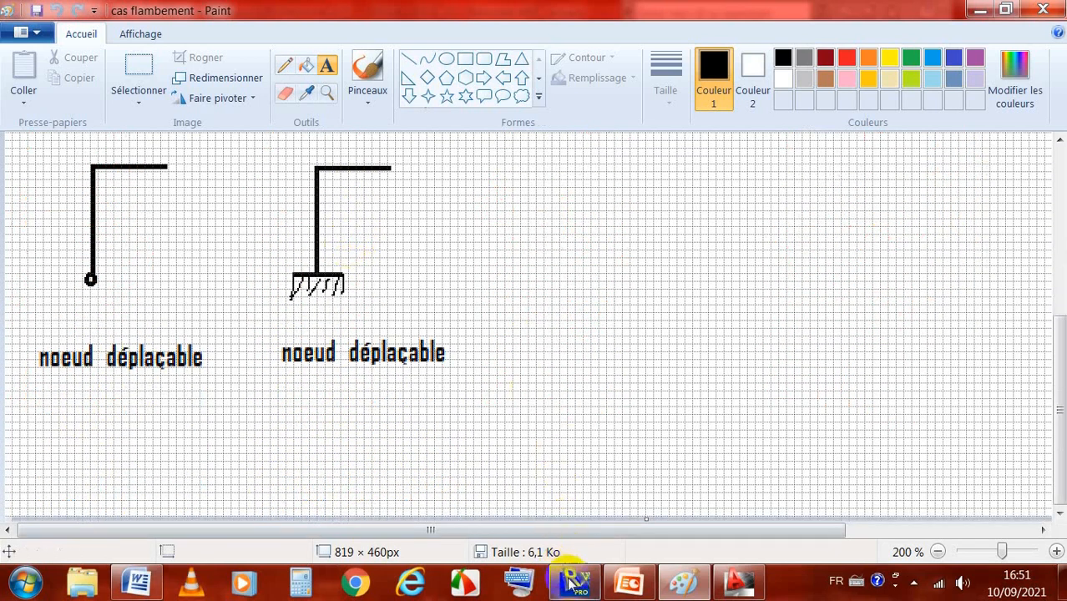
Step: Return to Robot, display the bars' local axes, and check the axis directions on the front corner column
left_click(572, 583)
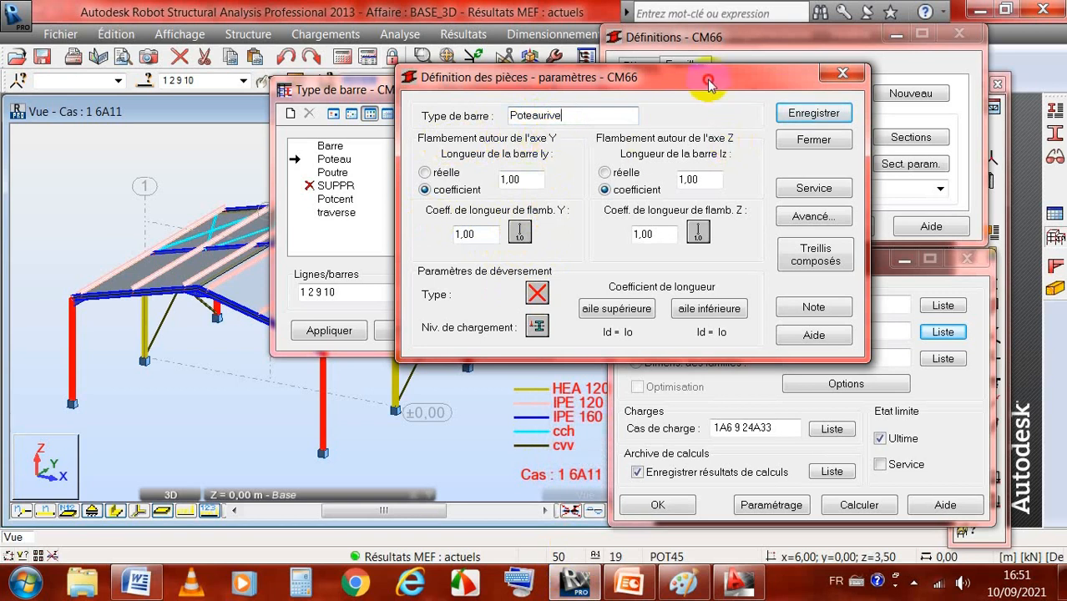
left_click_drag(708, 83, 734, 73)
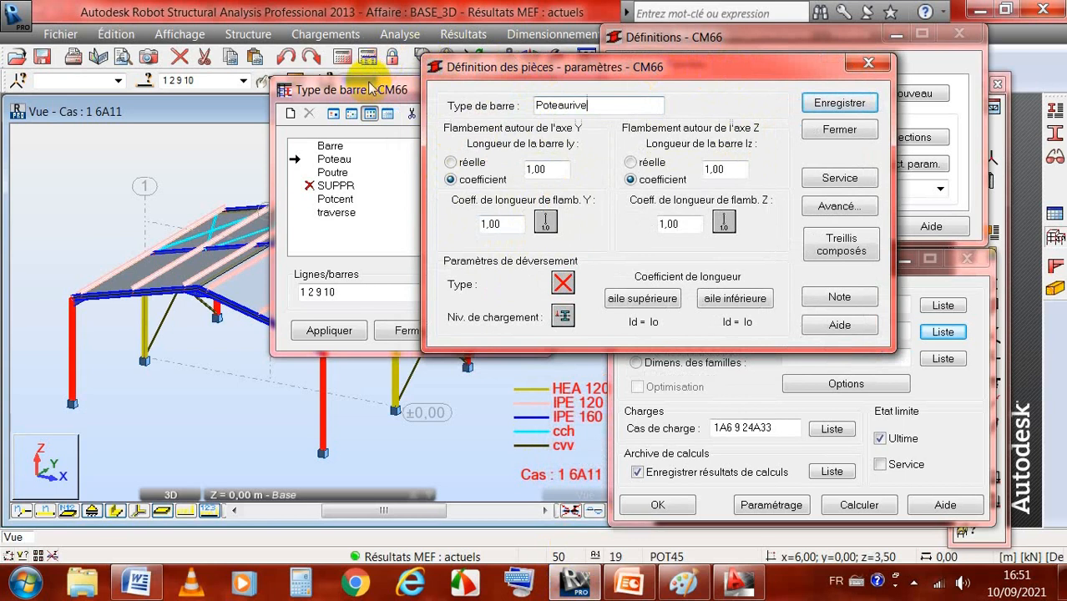
left_click_drag(370, 89, 505, 27)
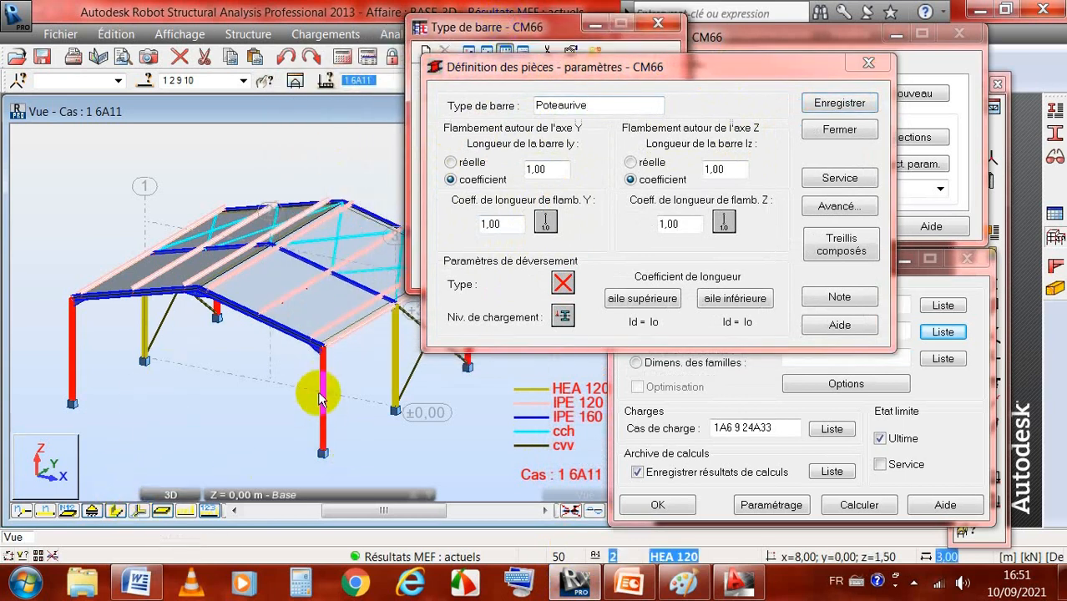
left_click(141, 512)
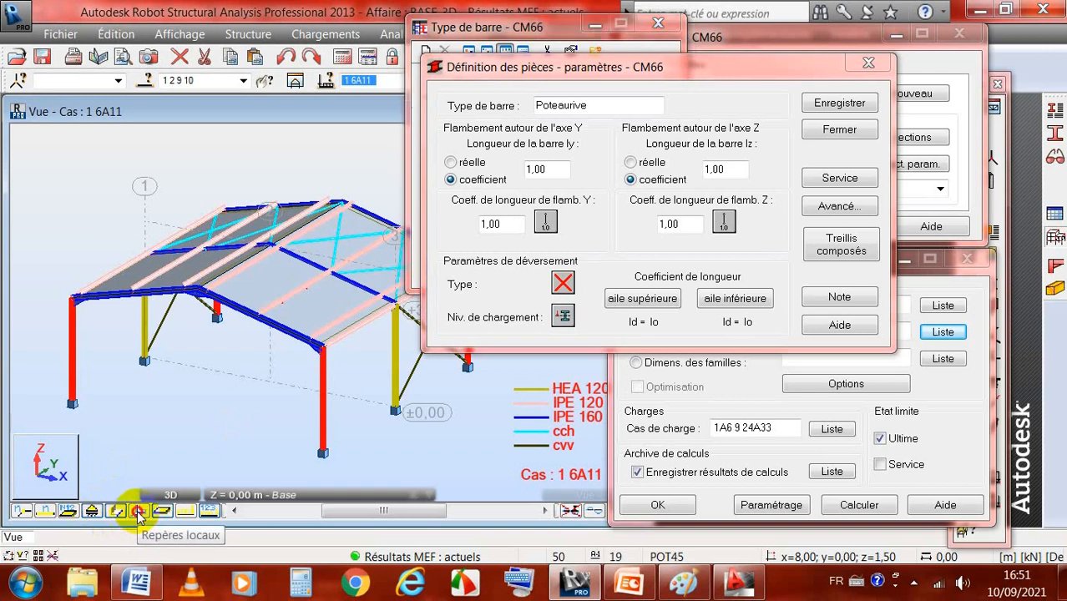
scroll(320, 443, "up", 3)
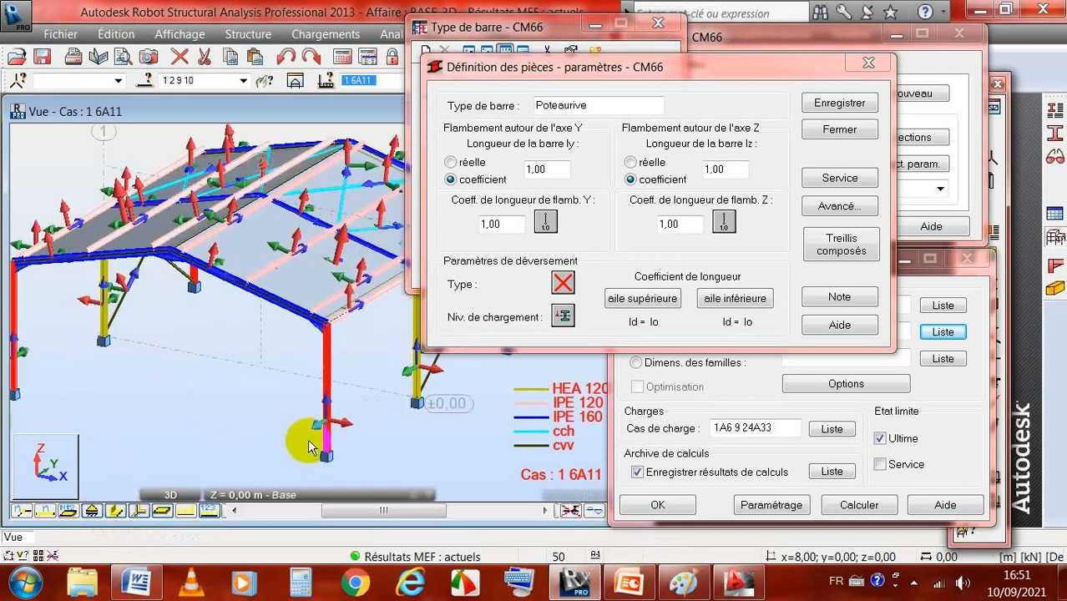
left_click(338, 416)
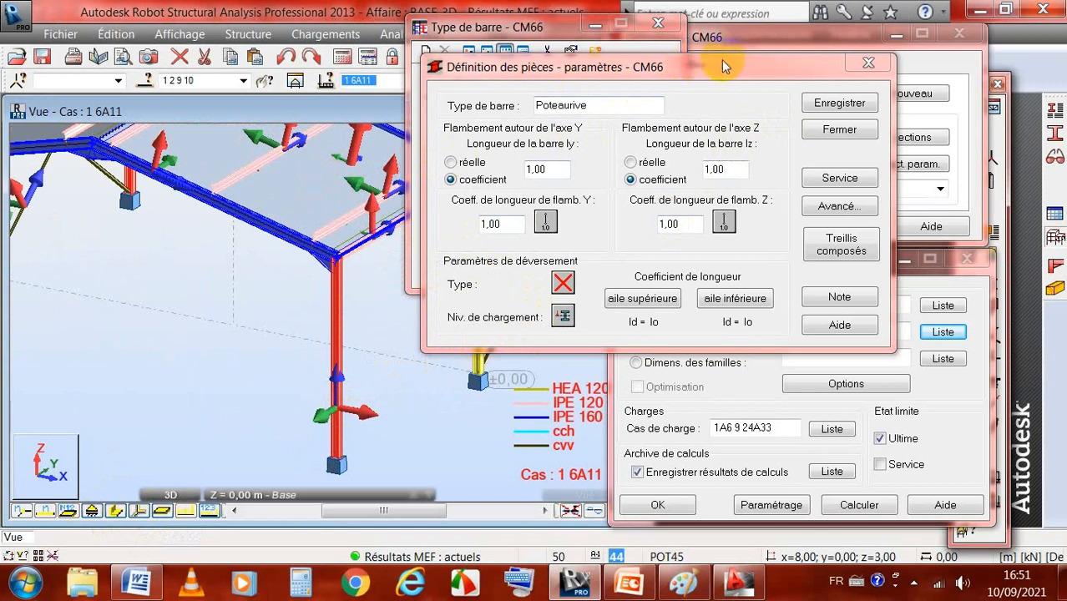
left_click_drag(723, 67, 728, 52)
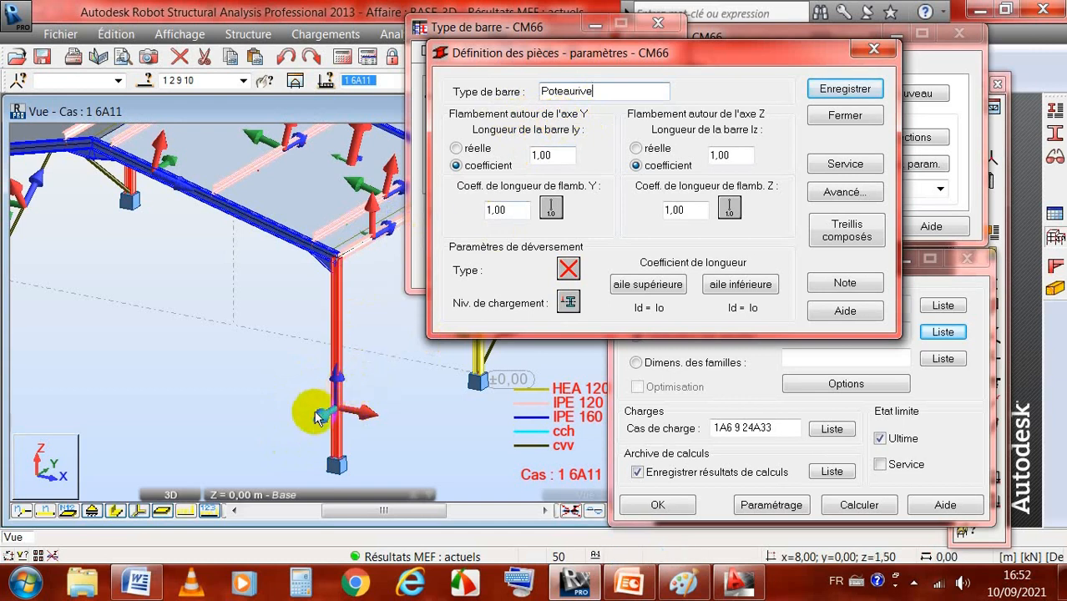
left_click(336, 282)
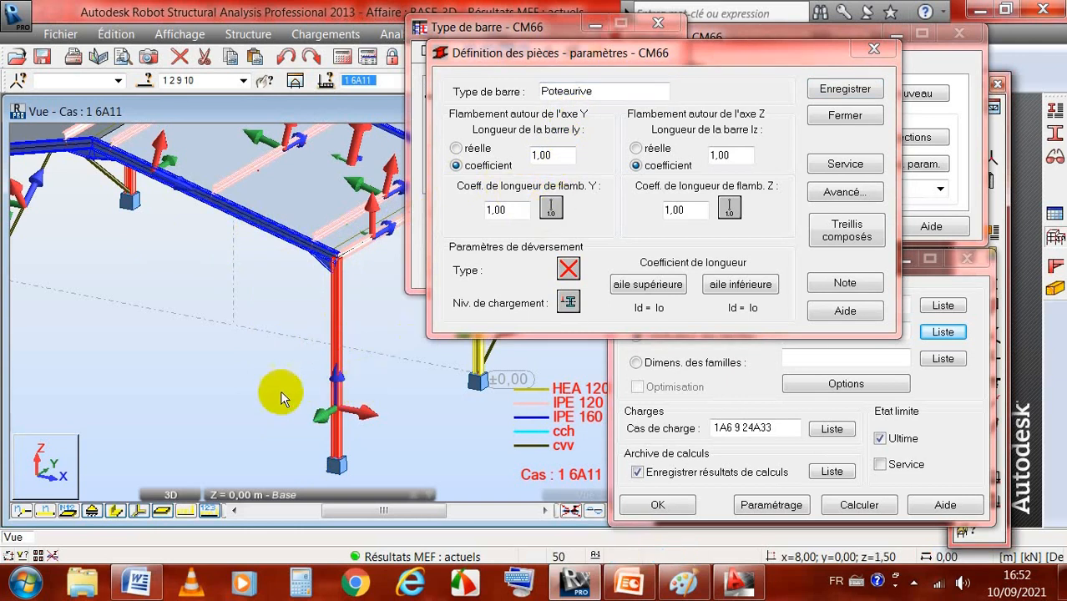
Step: Set Poteaurive's Y-axis buckling to the automatic sway condition with one adjoining bar, using beam 4 and testing bar 2
left_click(550, 209)
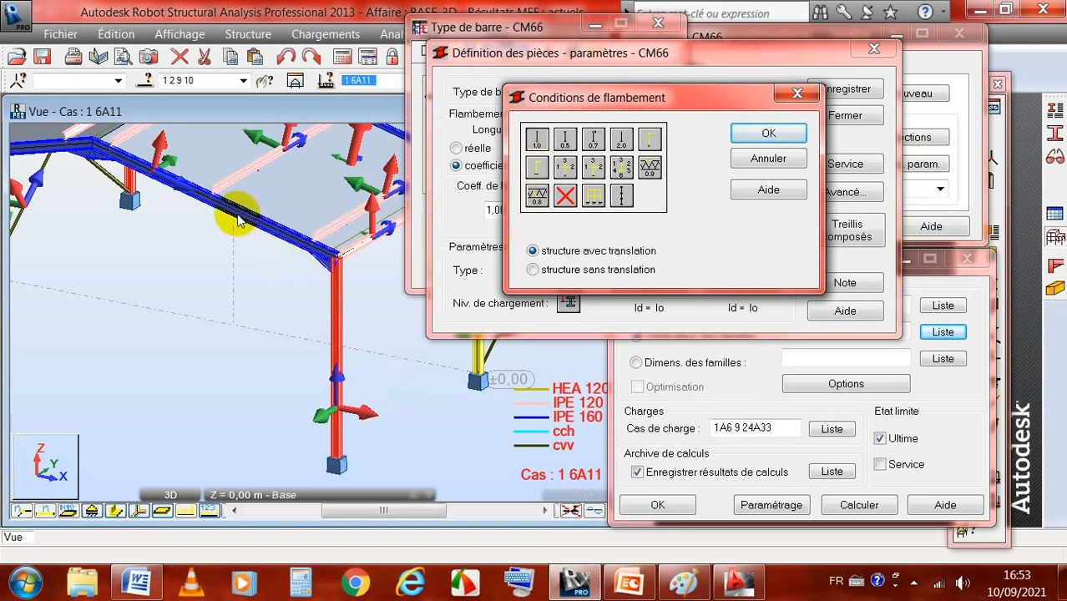
left_click(538, 167)
left_click_drag(542, 184, 714, 124)
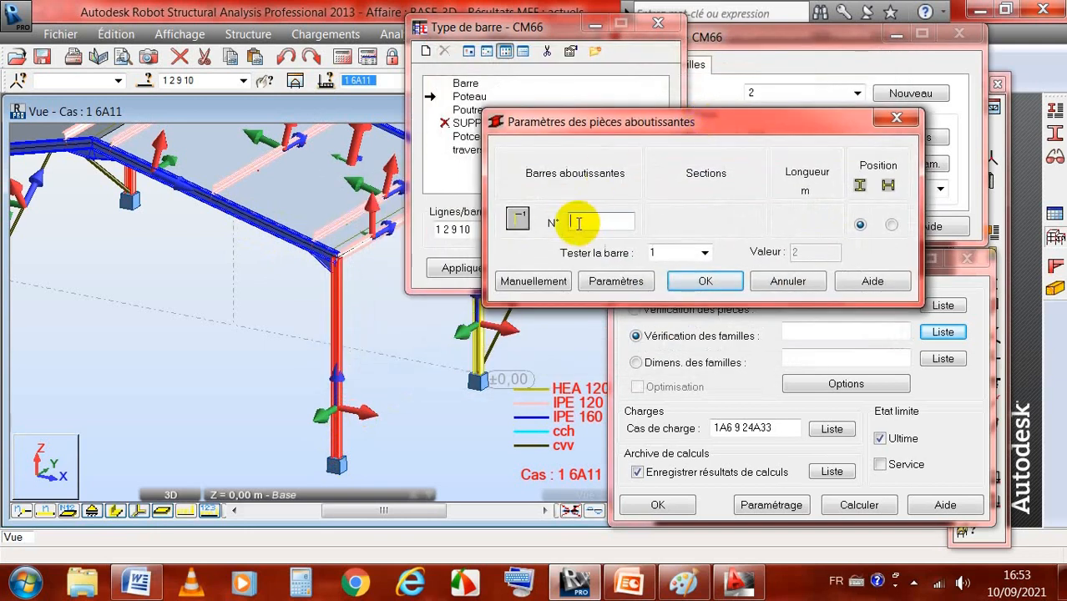
left_click(519, 220)
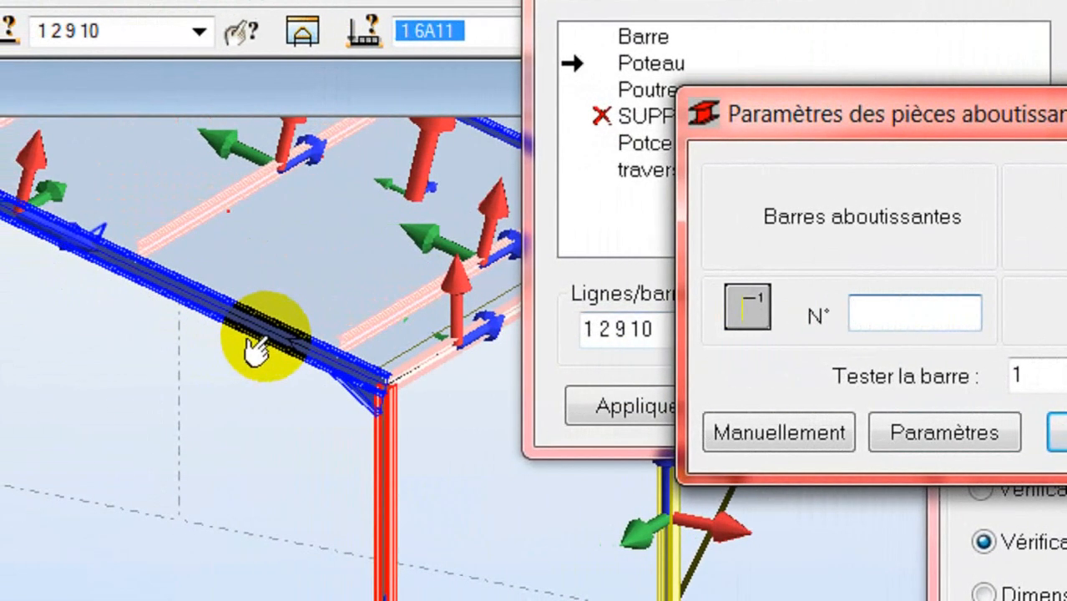
left_click(255, 350)
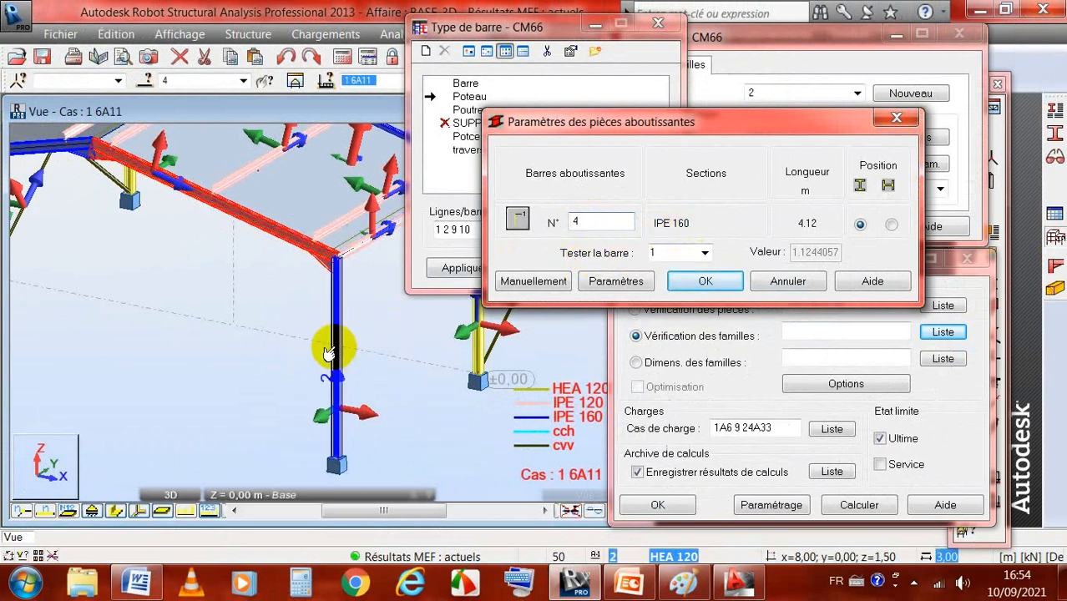
left_click(704, 254)
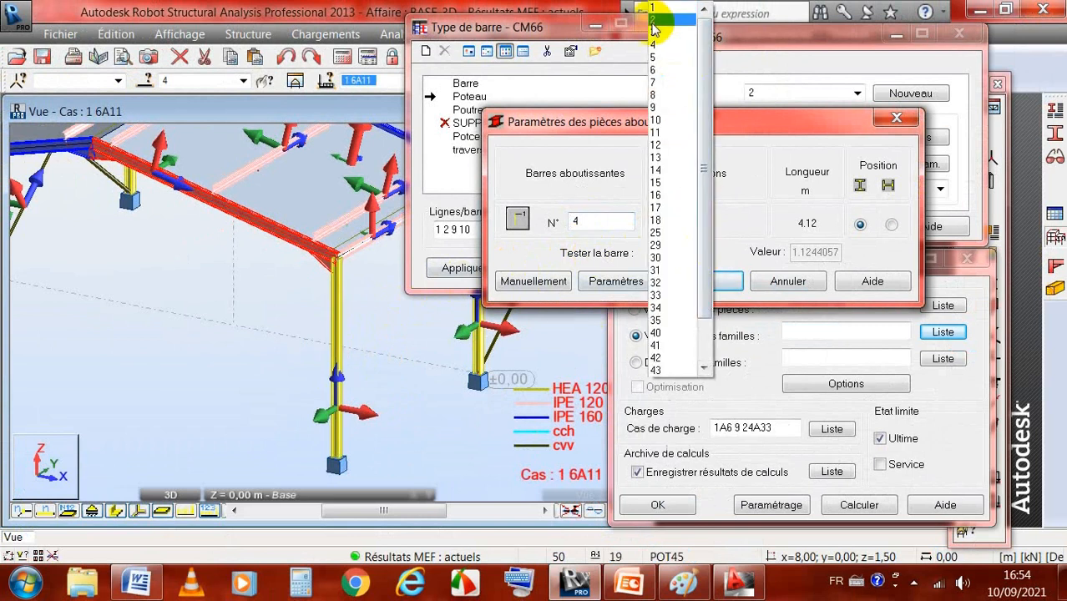
left_click(651, 22)
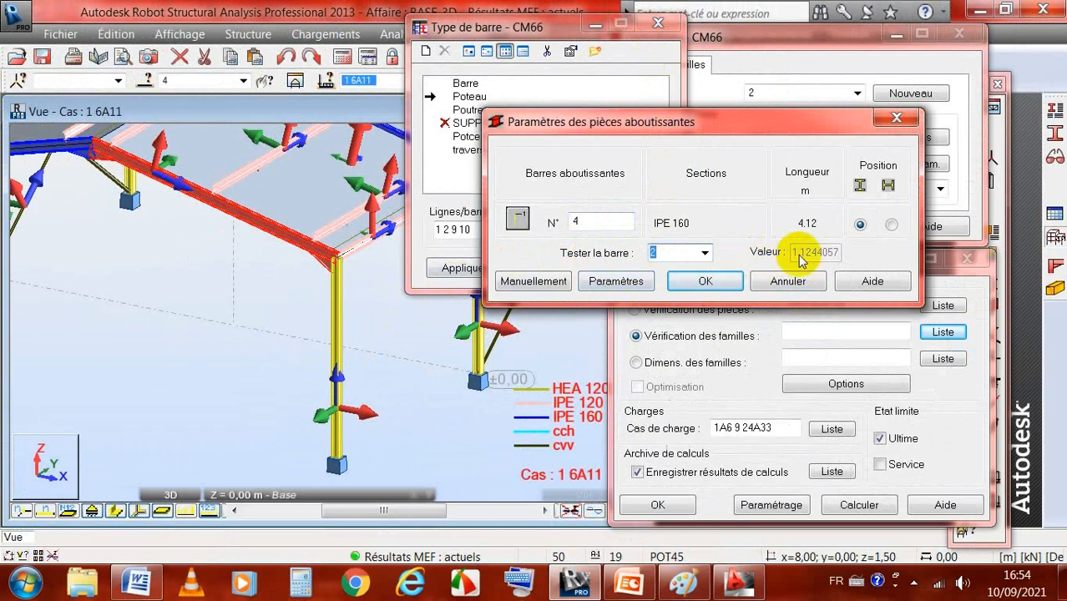
left_click(707, 283)
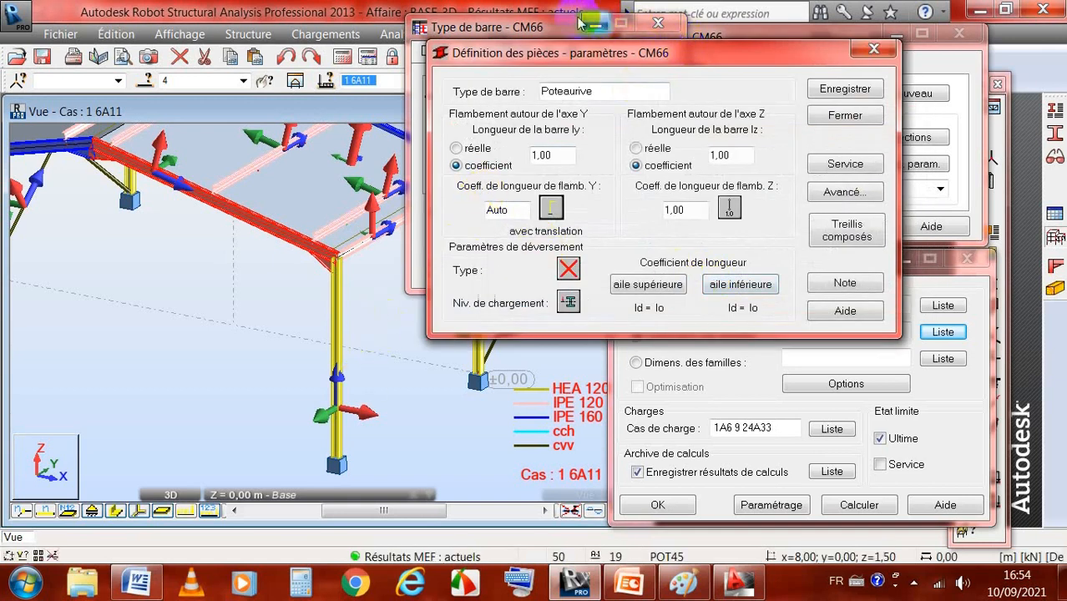
Step: Inspect the corner column joint and the AutoCAD drawing sontrach.dwg, and set Poteaurive's Z-axis buckling length coefficient to 0,70
left_click_drag(561, 24, 737, 15)
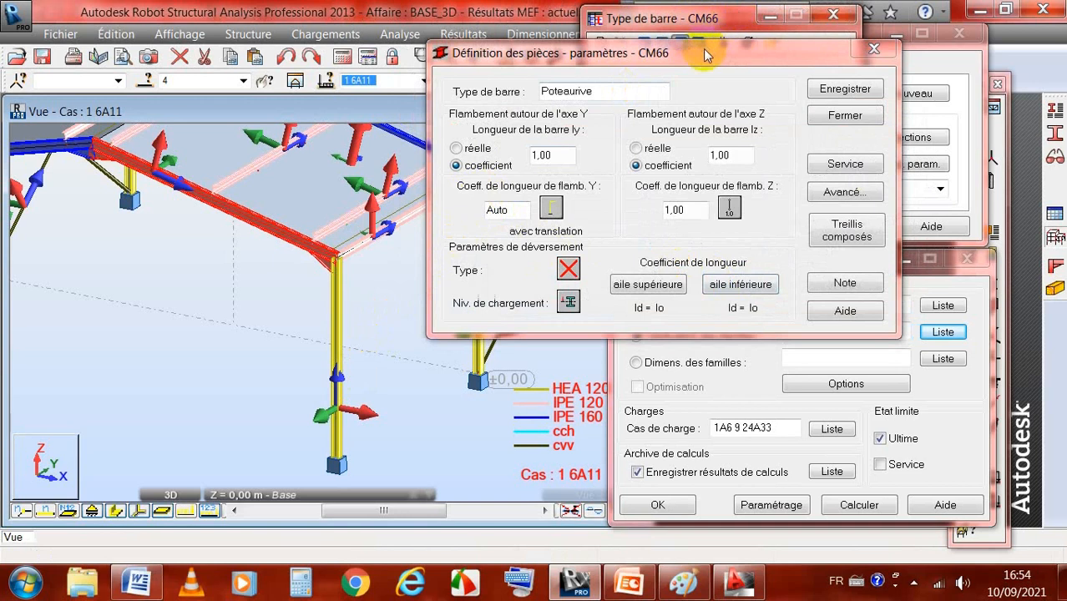
left_click_drag(704, 54, 793, 25)
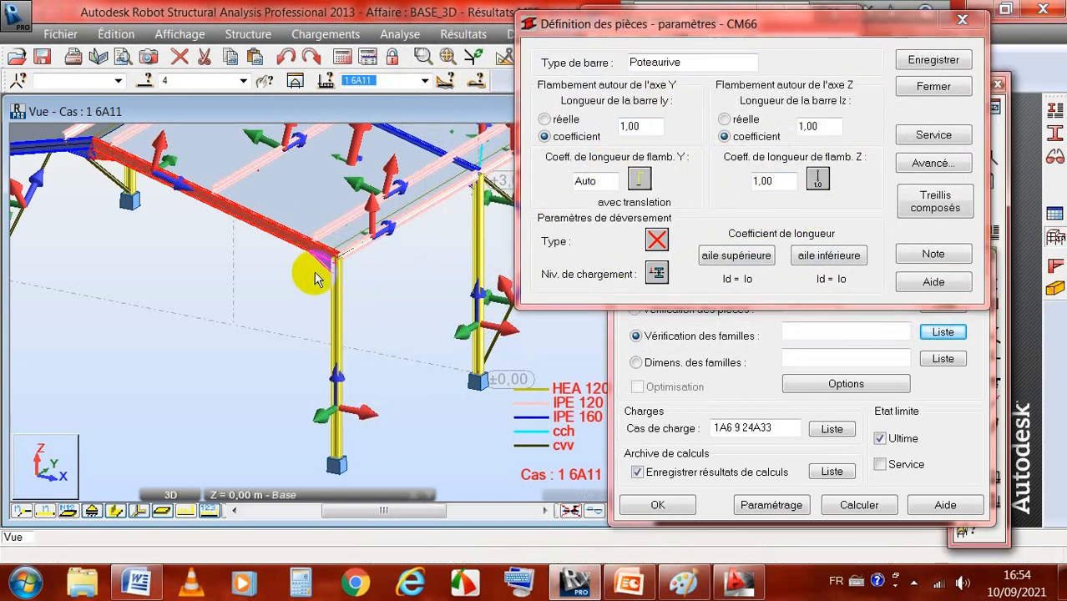
scroll(314, 271, "up", 3)
scroll(367, 267, "up", 3)
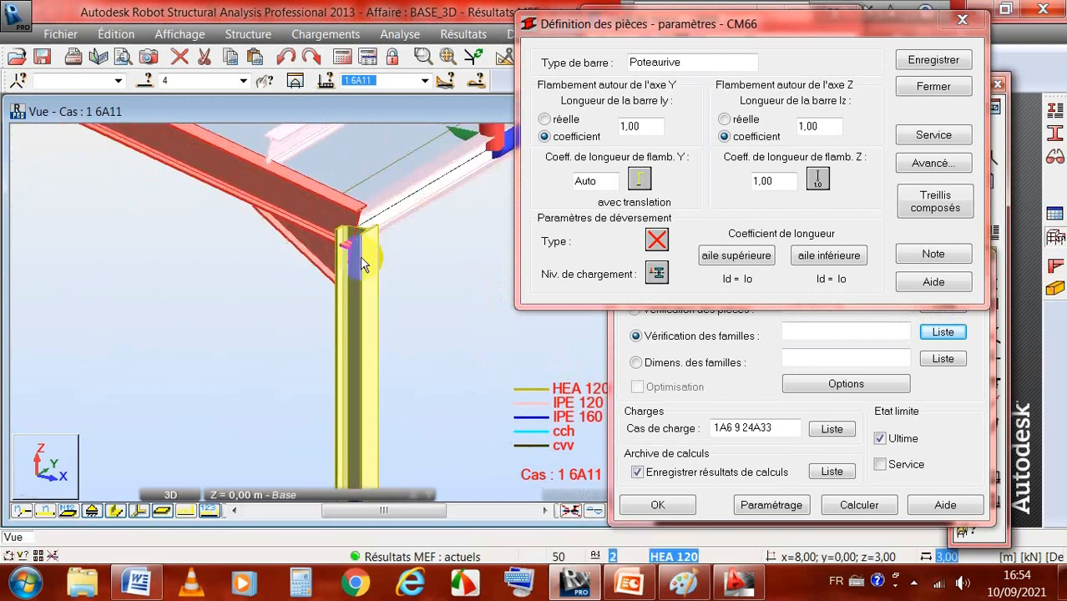
scroll(309, 271, "down", 5)
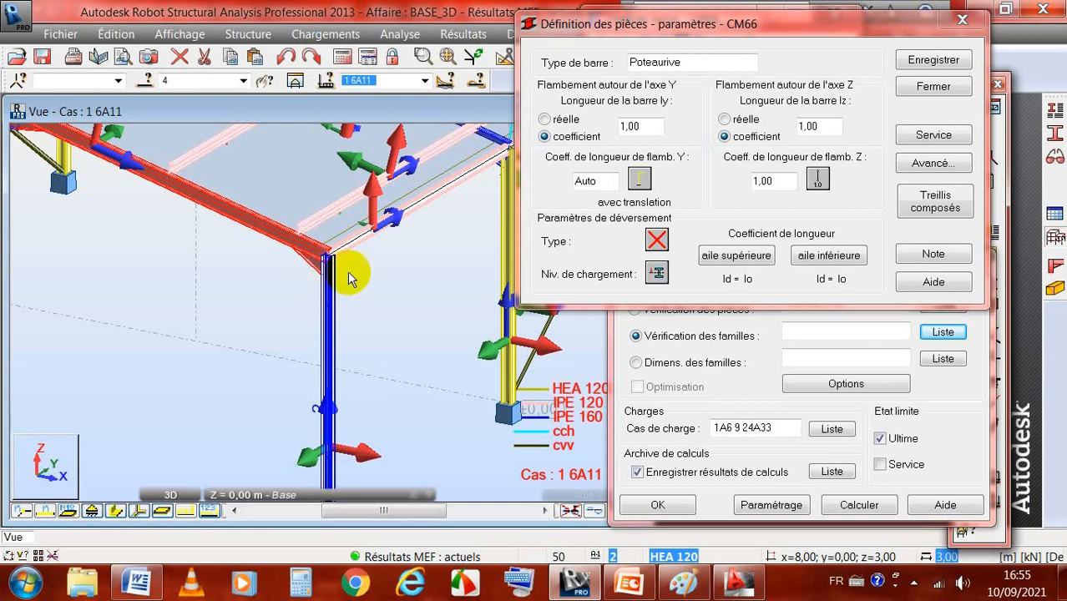
left_click(819, 177)
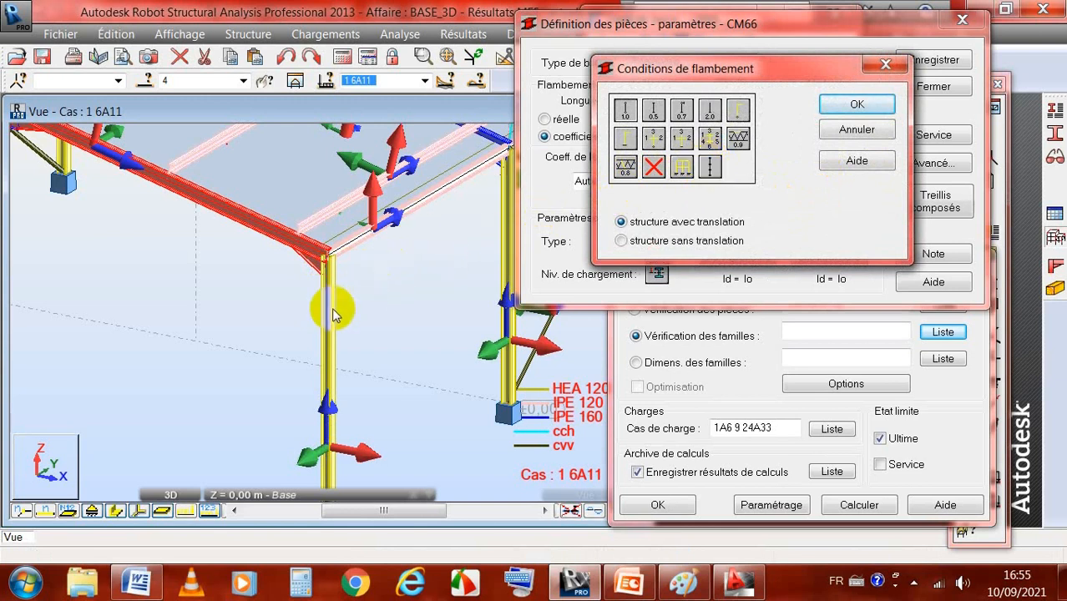
left_click(730, 584)
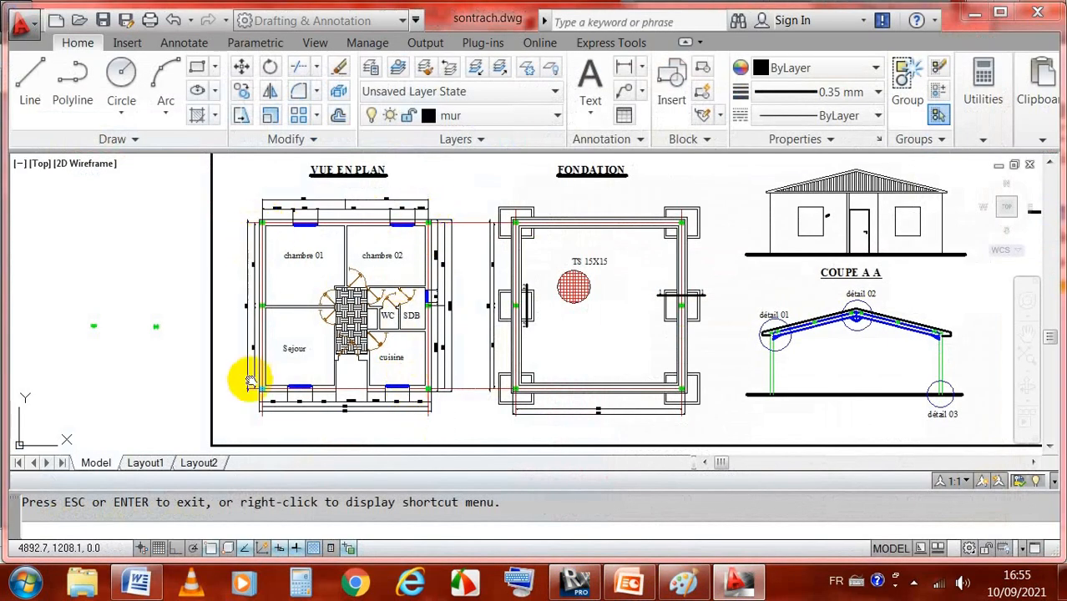
left_click(574, 583)
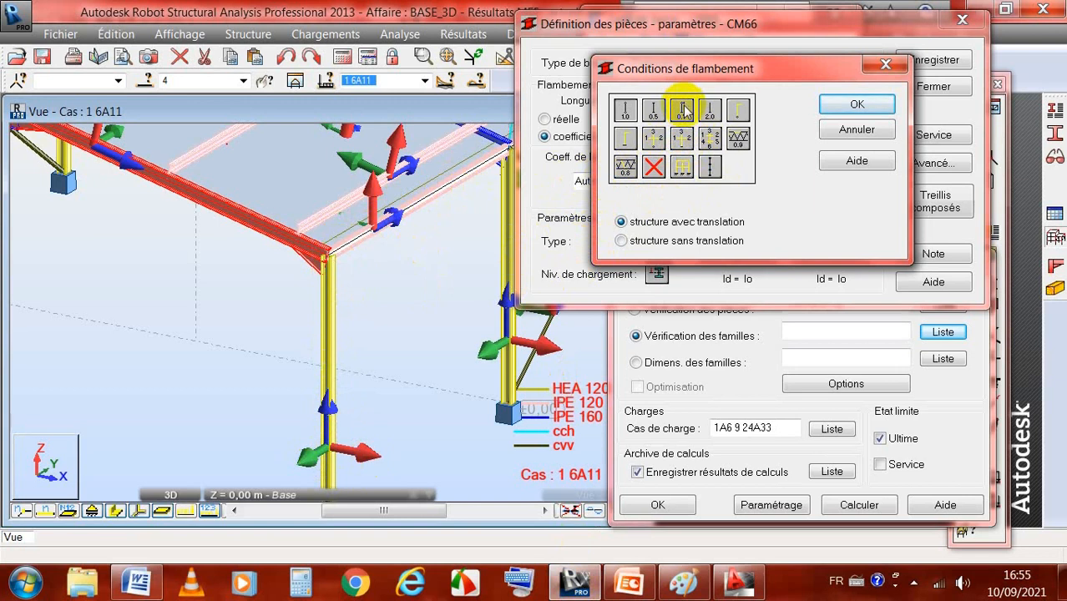
left_click(859, 104)
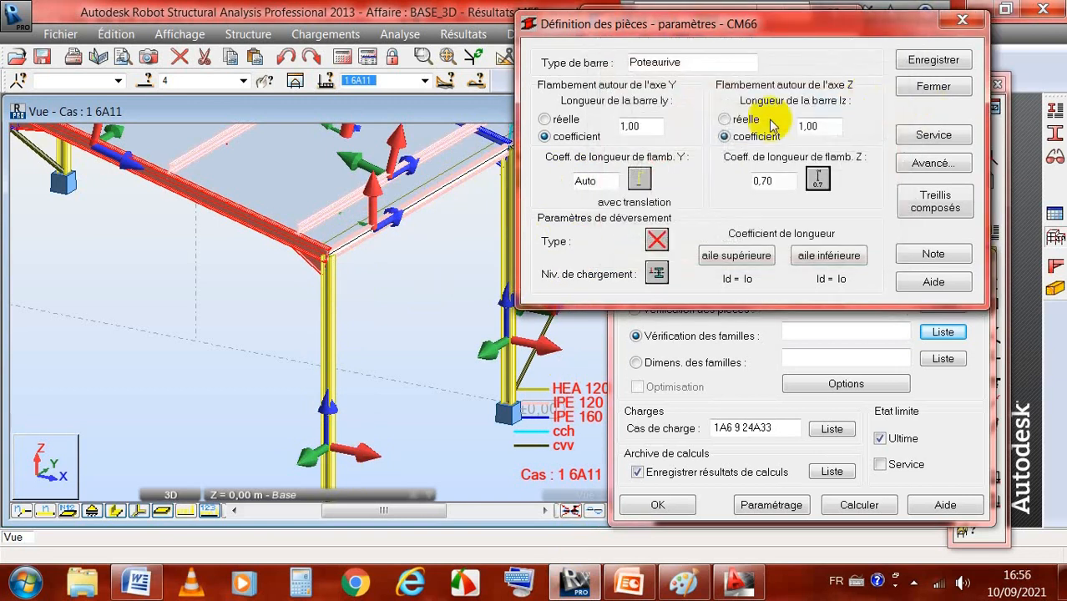
Step: Set Poteaurive's lateral-buckling type to the element with two different end moments and its loading level to the upper flange
left_click_drag(798, 25, 864, 12)
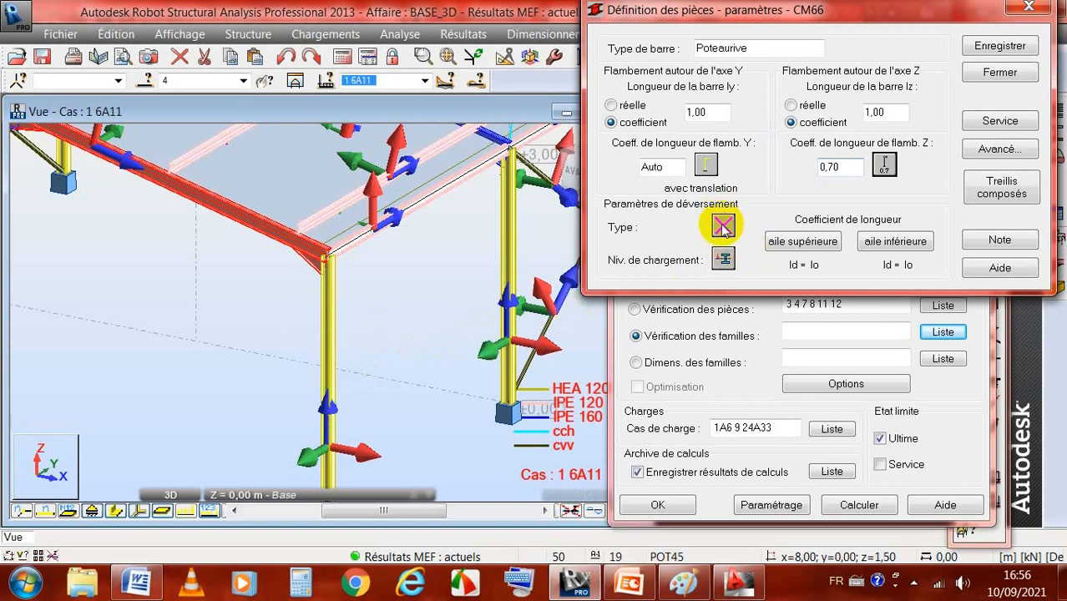
left_click(722, 226)
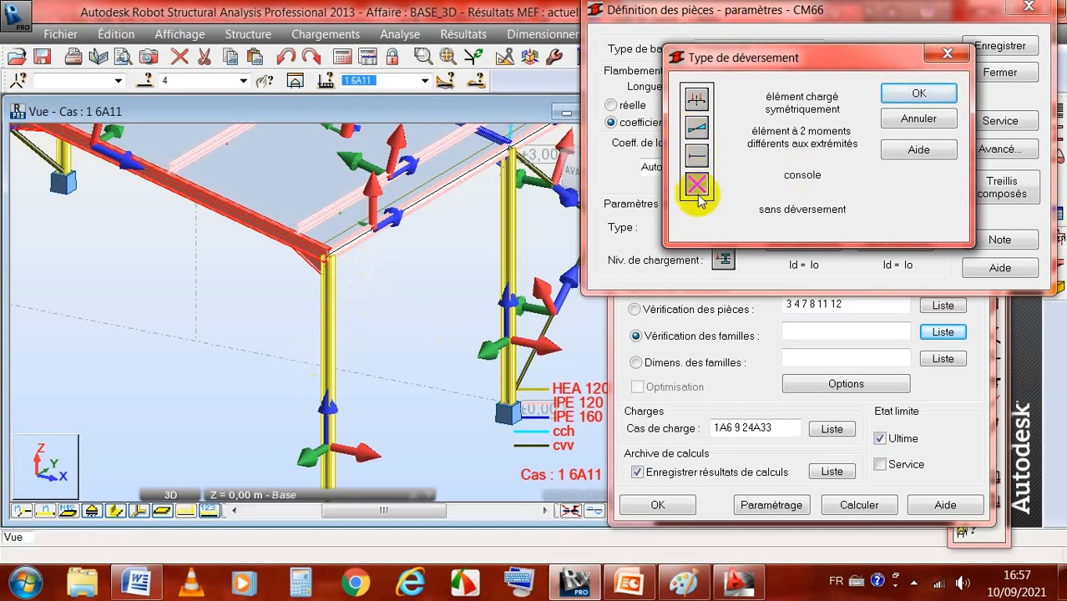
left_click(697, 129)
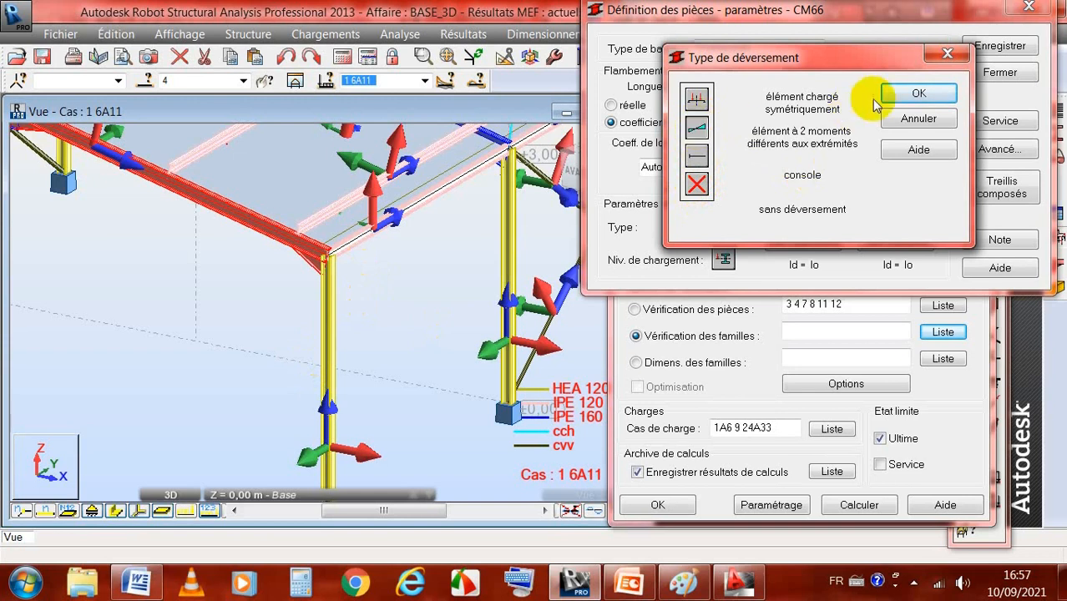
left_click(918, 93)
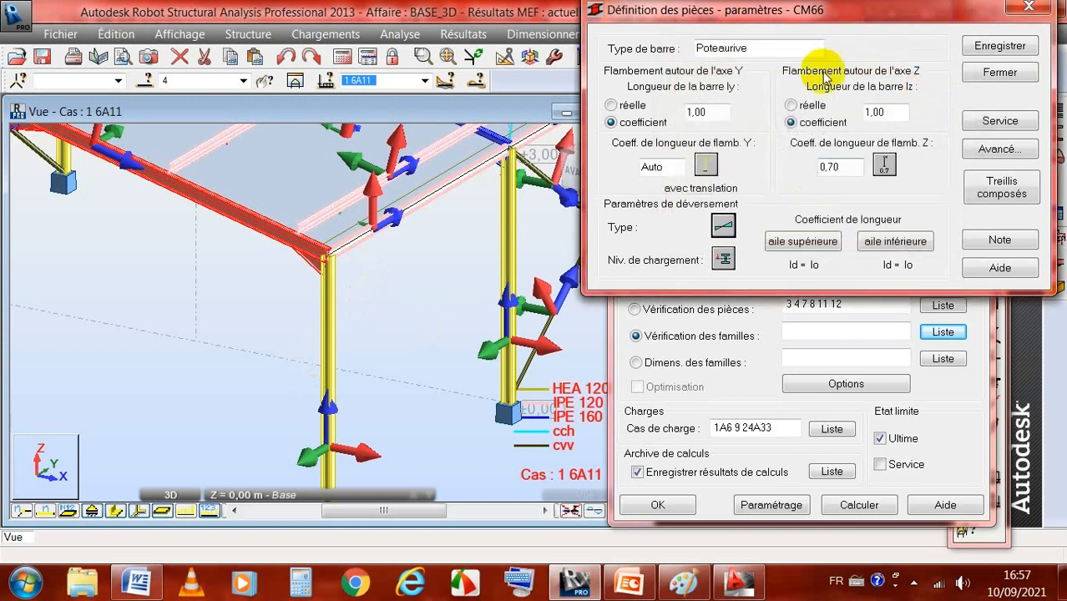
left_click(722, 259)
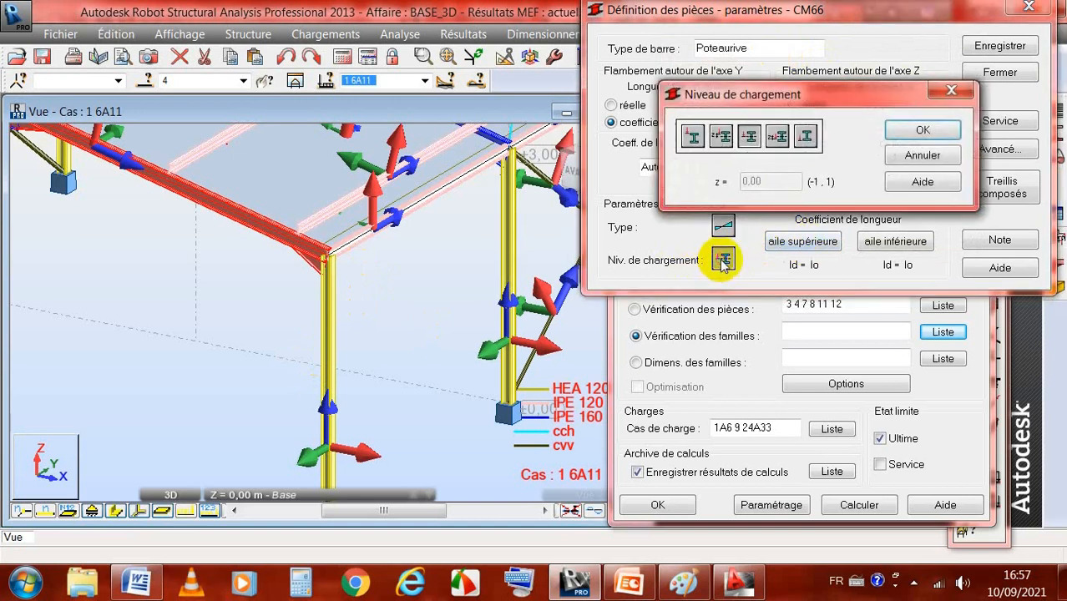
left_click(693, 138)
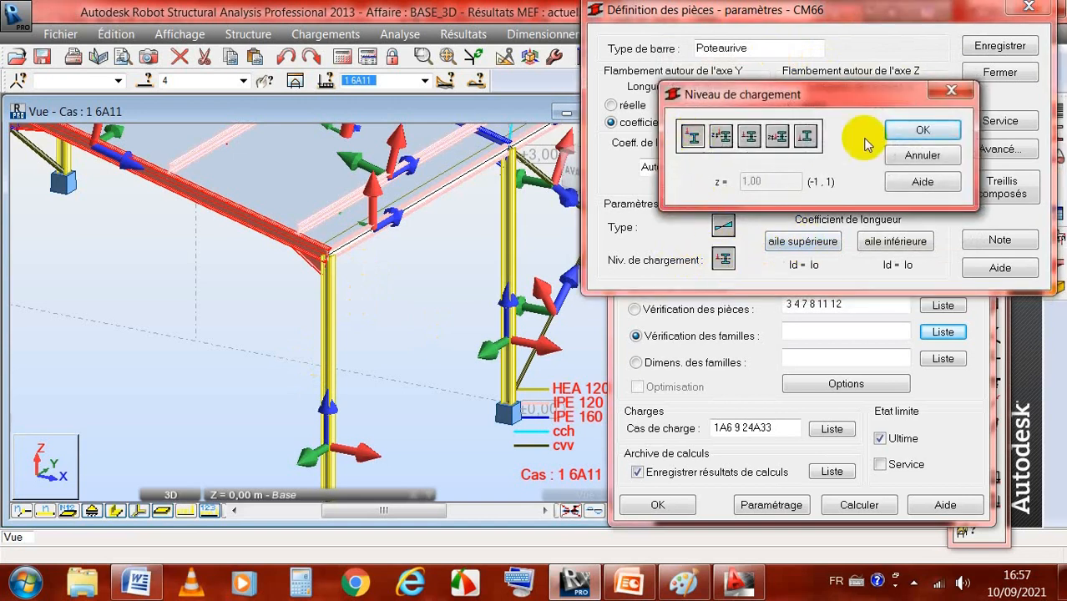
left_click(937, 134)
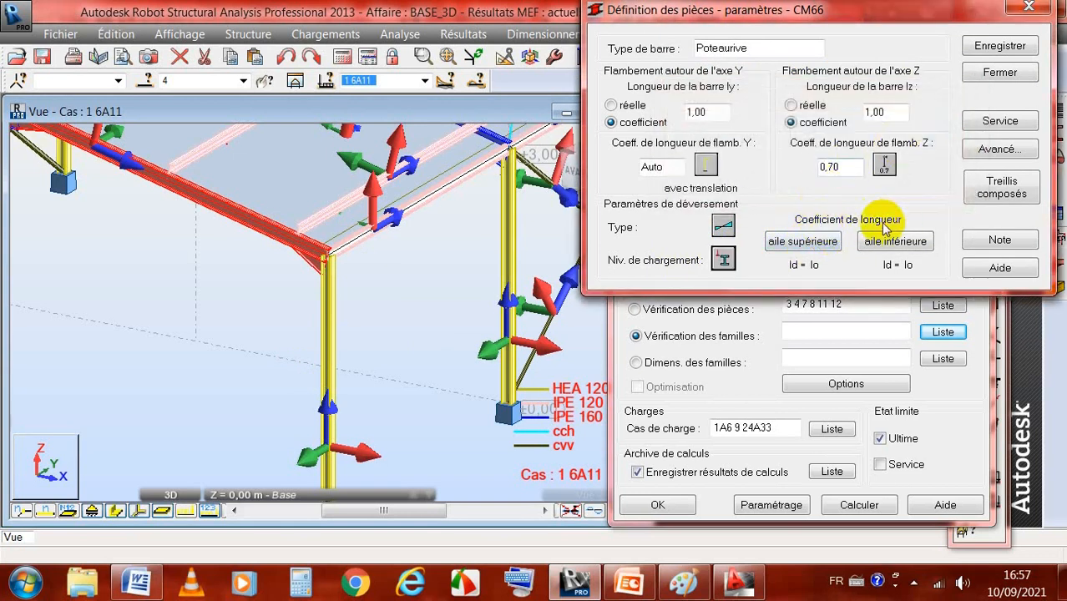
Step: Set Poteaurive's lateral-buckling length coefficients to ld = 0.5 lo for both the upper and lower flanges
left_click(799, 242)
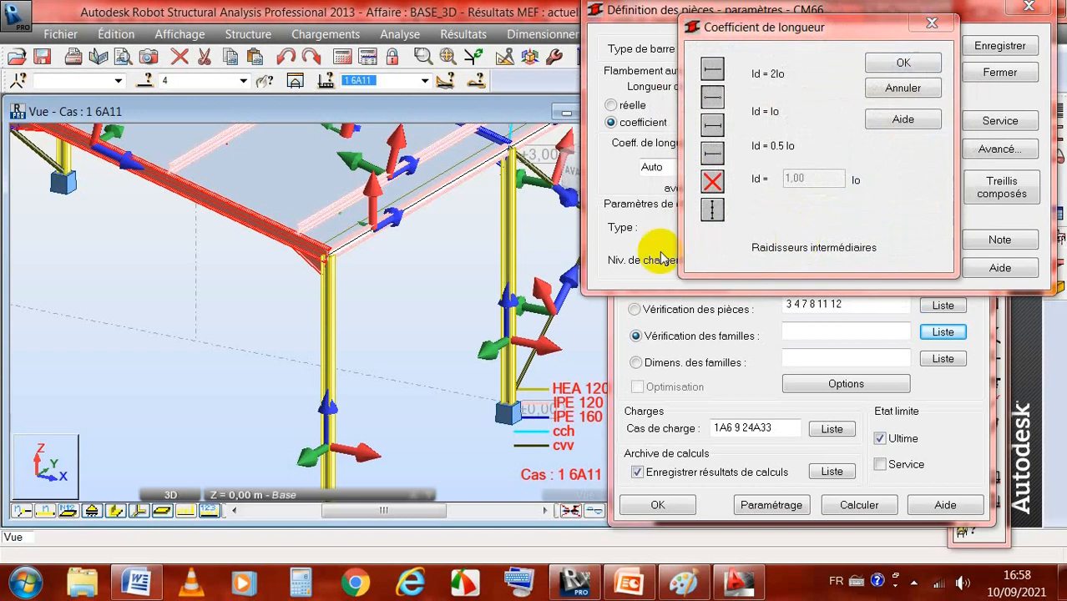
left_click(710, 210)
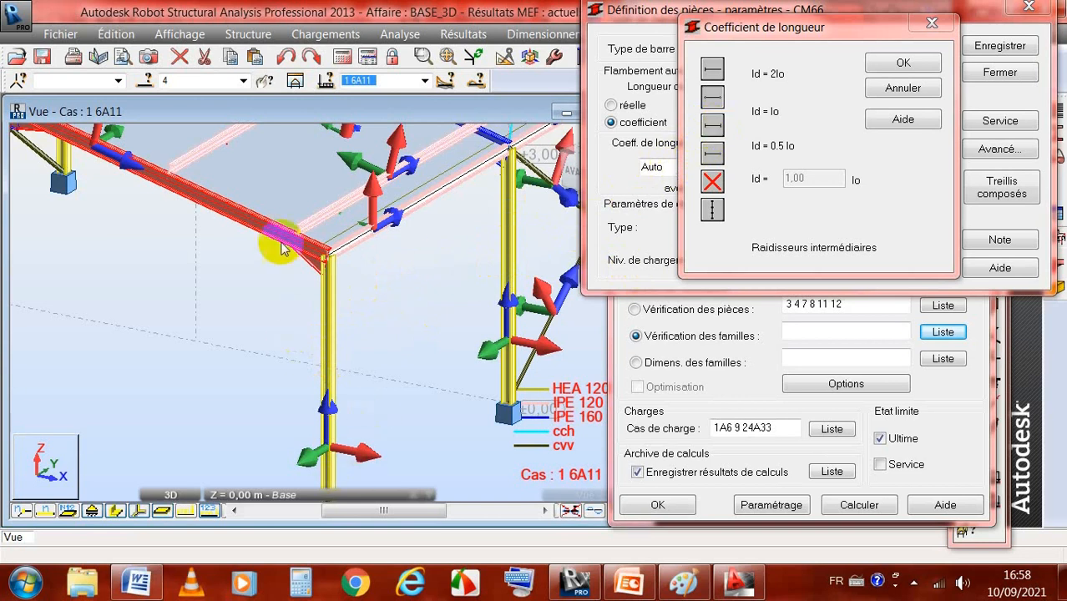
left_click(712, 125)
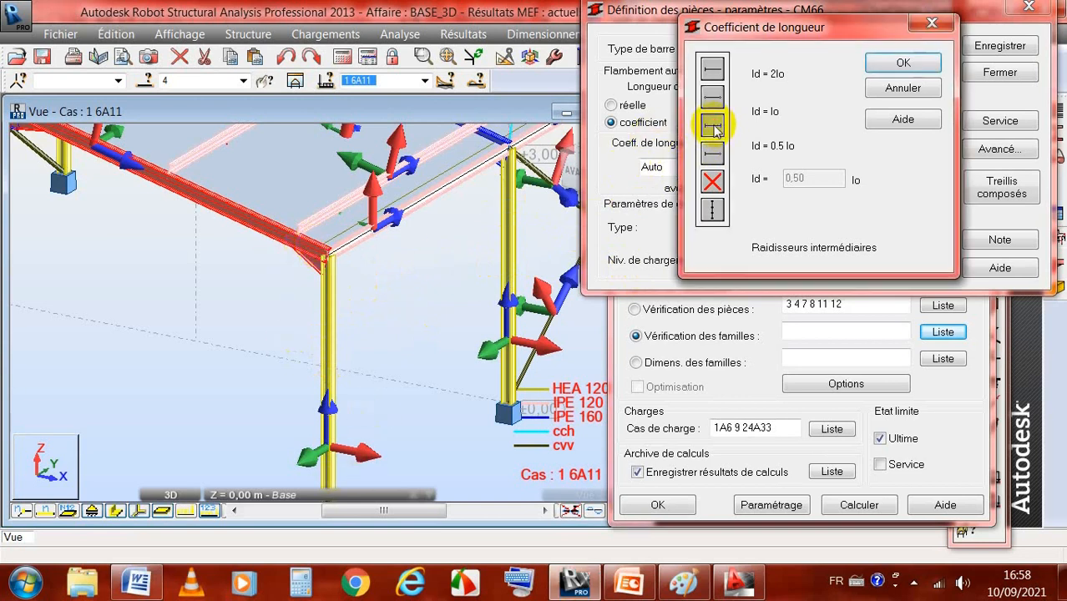
left_click(902, 65)
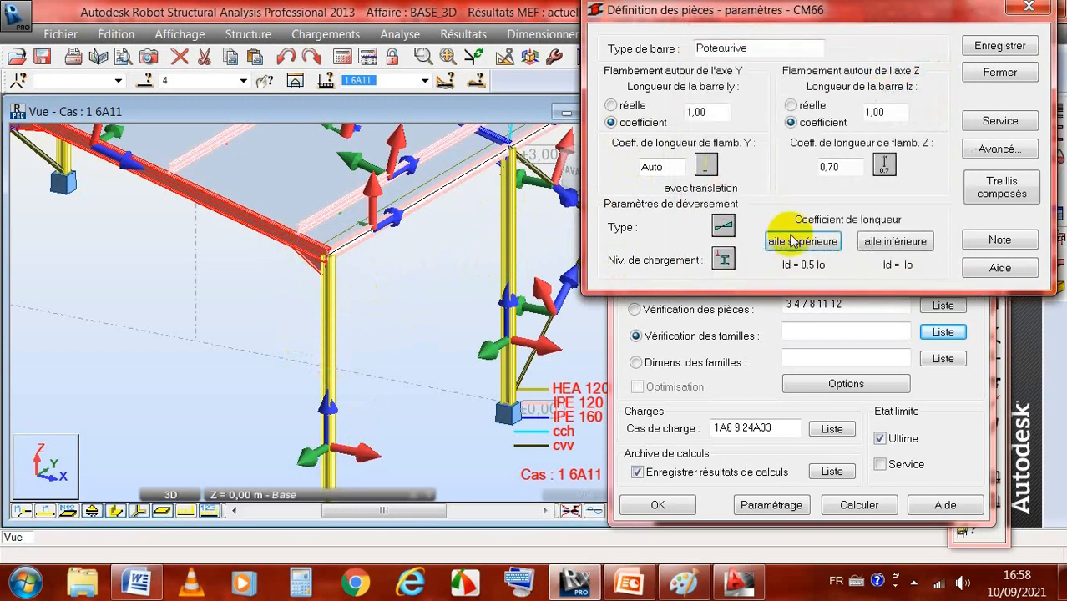
left_click(916, 241)
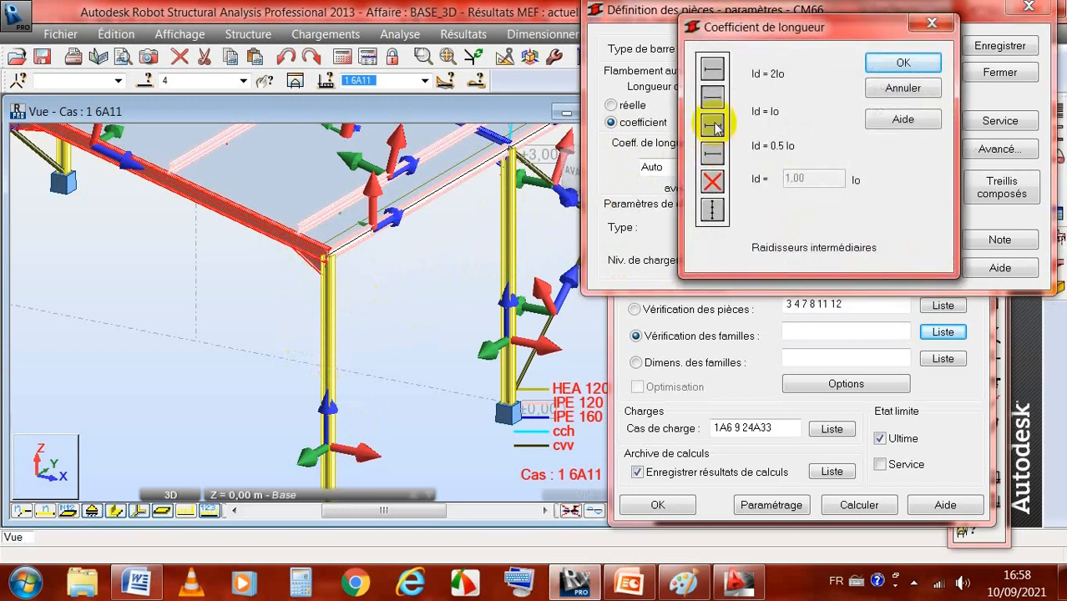
left_click(885, 67)
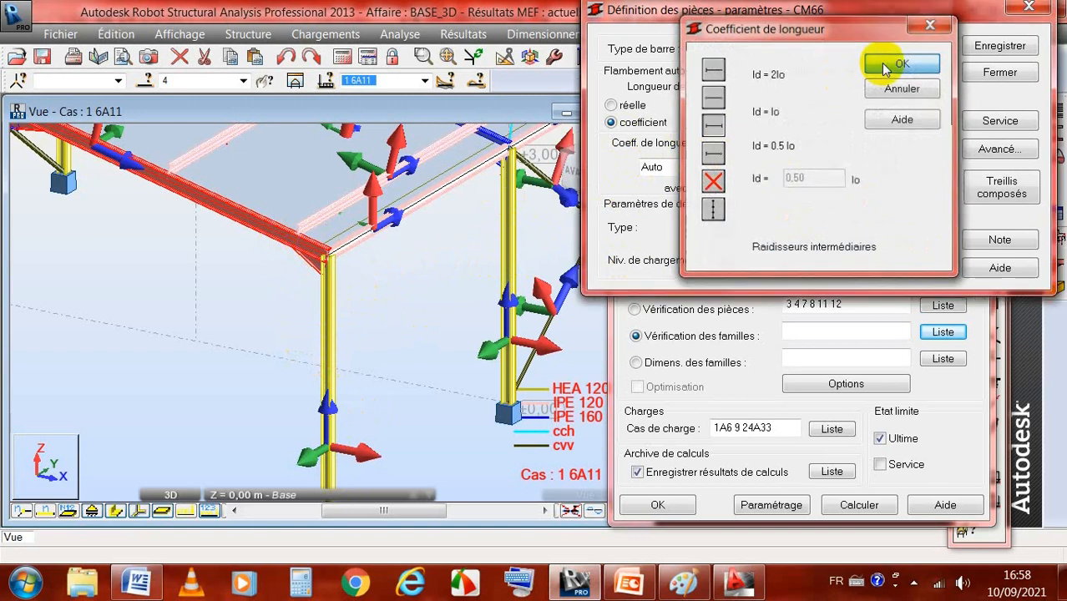
Step: Apply Poteaurive's service node-displacement limits of L/150 in X and Y, and save the member type
left_click(1001, 122)
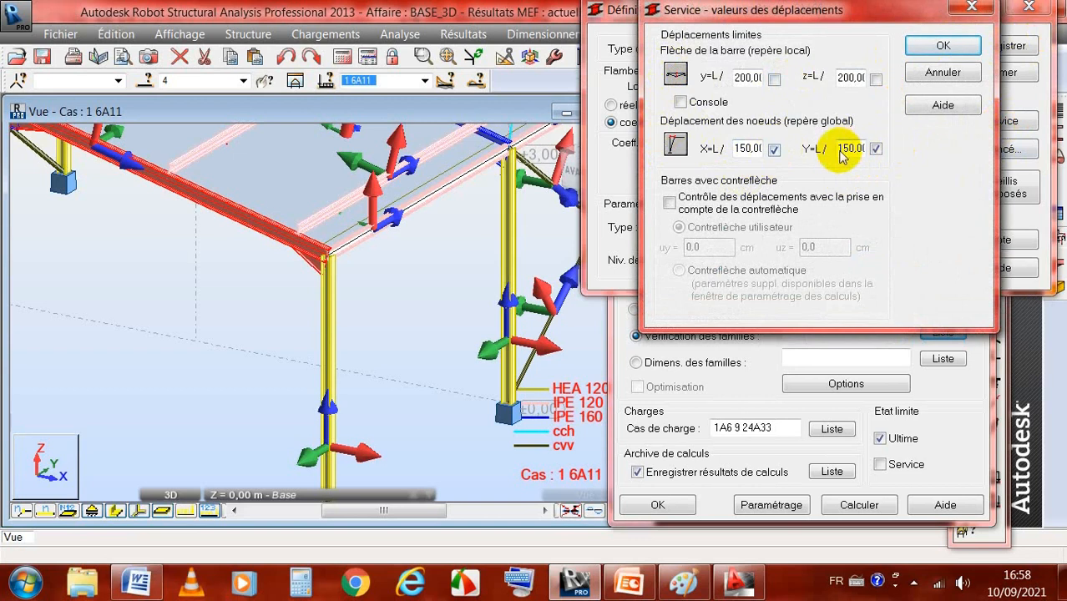
left_click(944, 46)
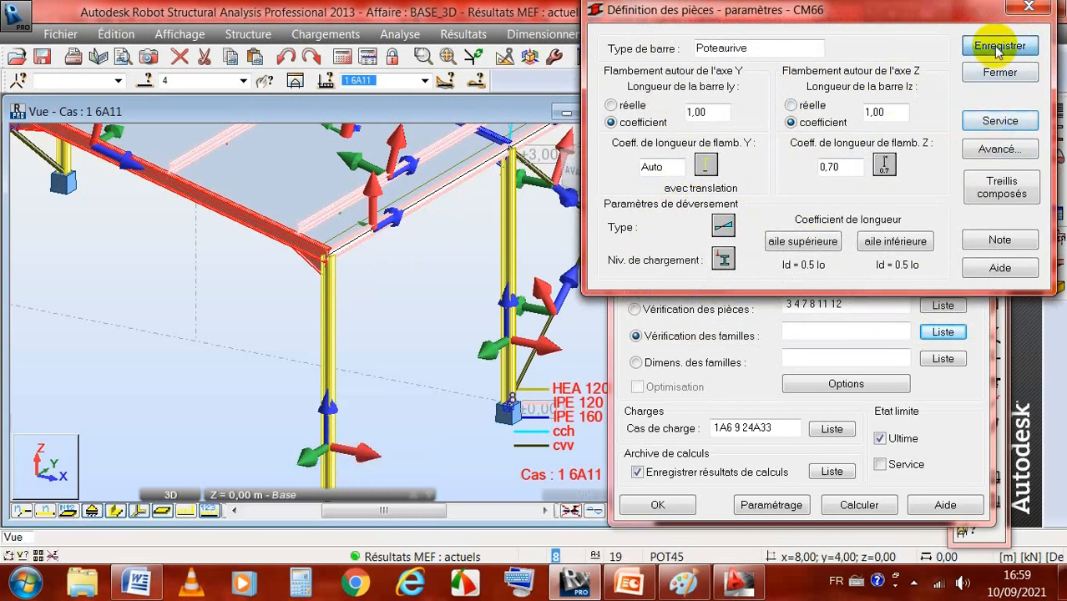
left_click(999, 73)
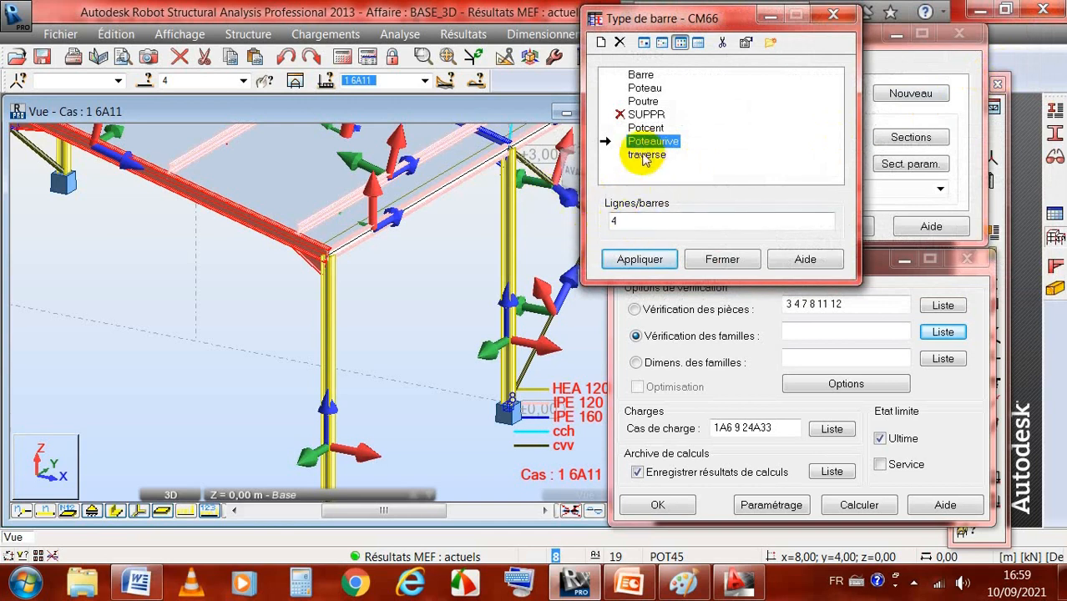
Step: Assign the Poteaurive member type to the poteaurive group's bars 1 2 9 10
left_click(622, 219)
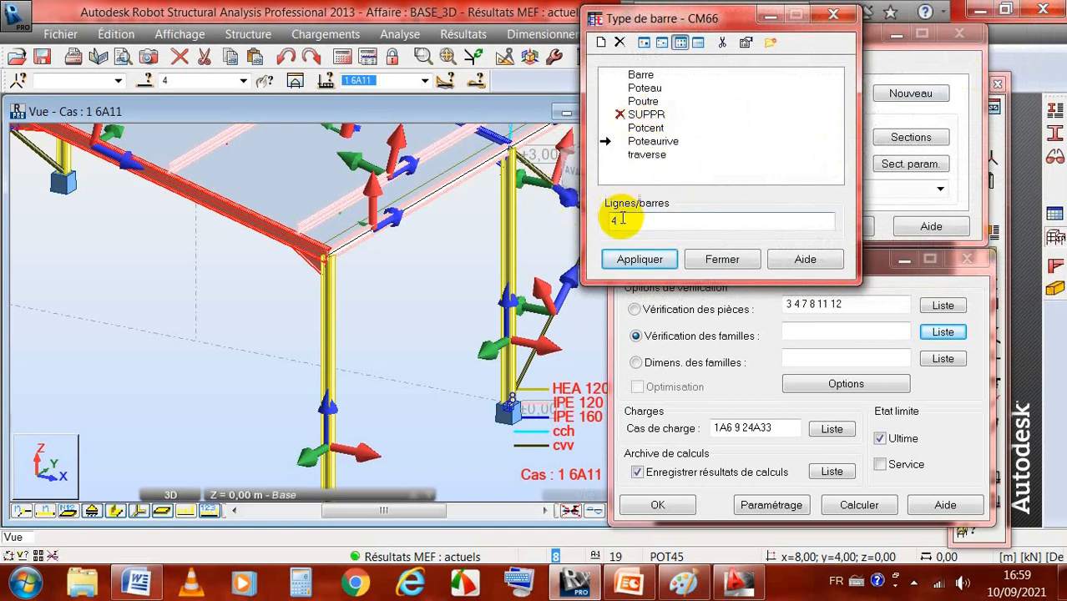
left_click(243, 81)
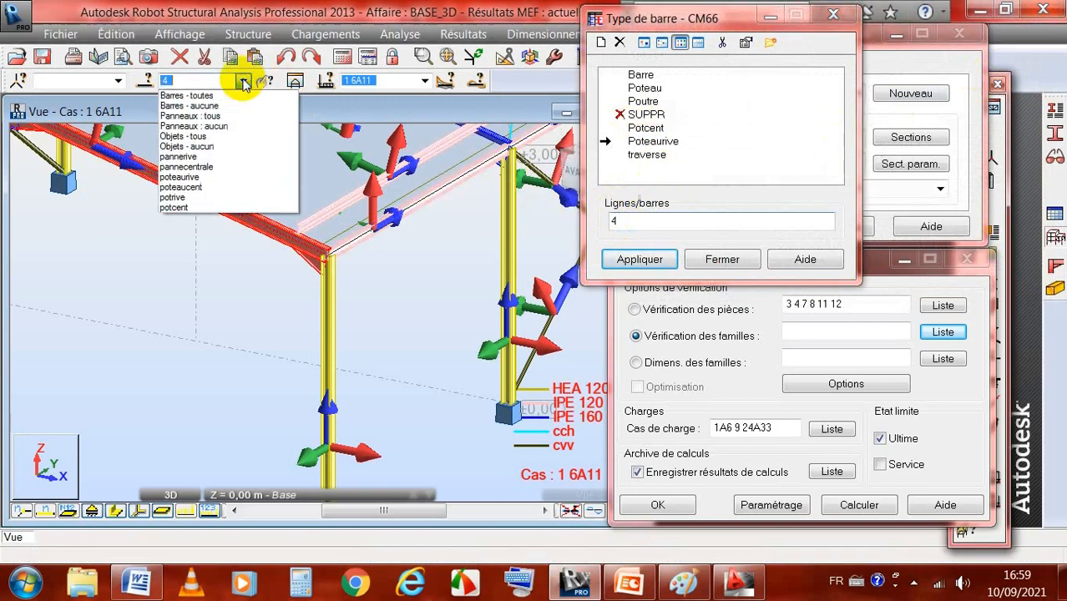
left_click(203, 179)
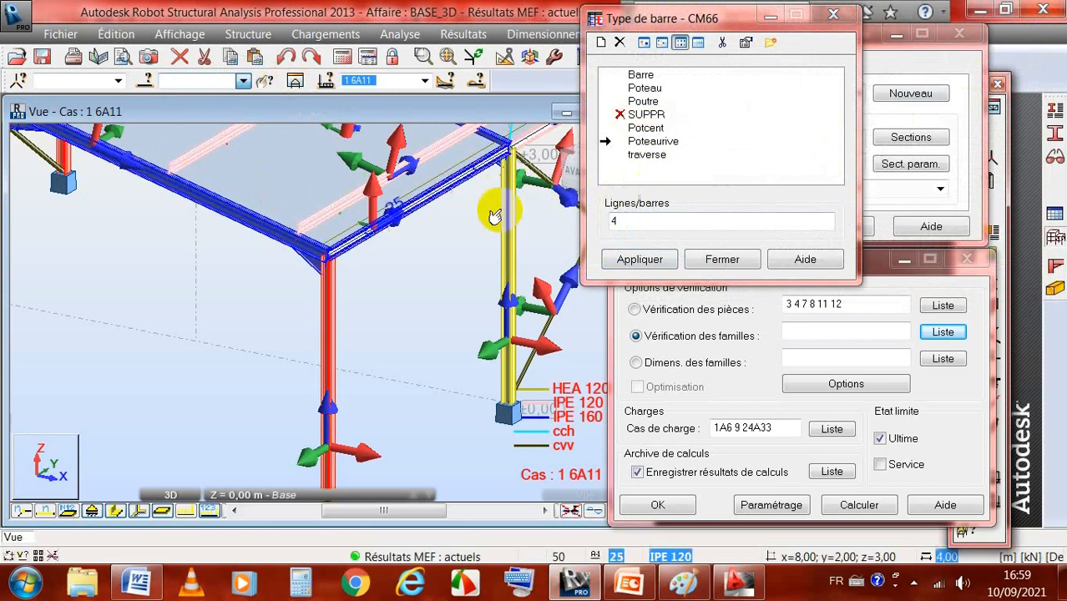
left_click(636, 223)
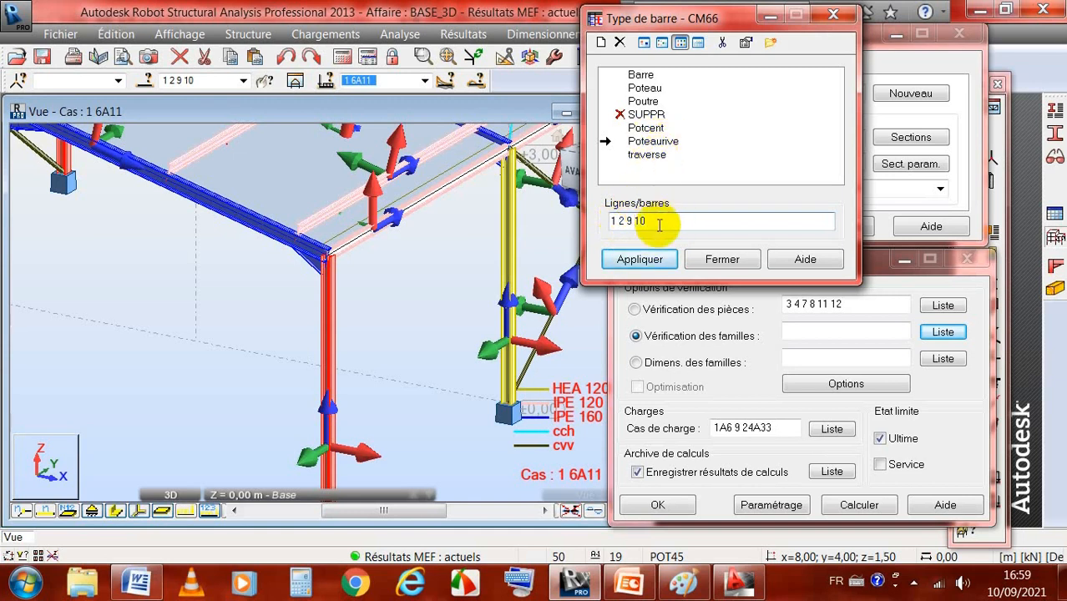
left_click(641, 222)
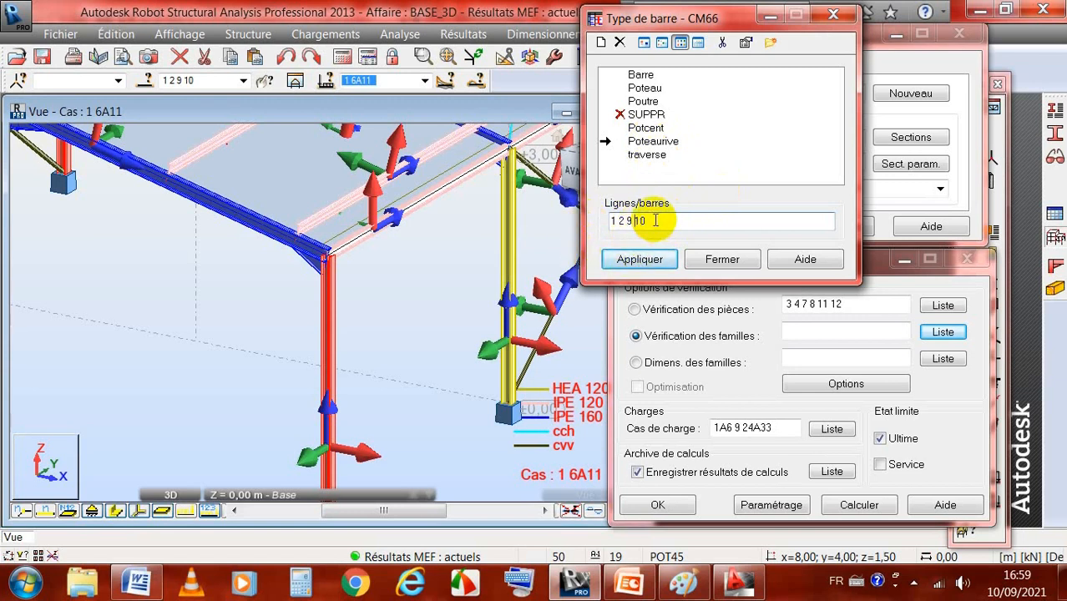
left_click(641, 261)
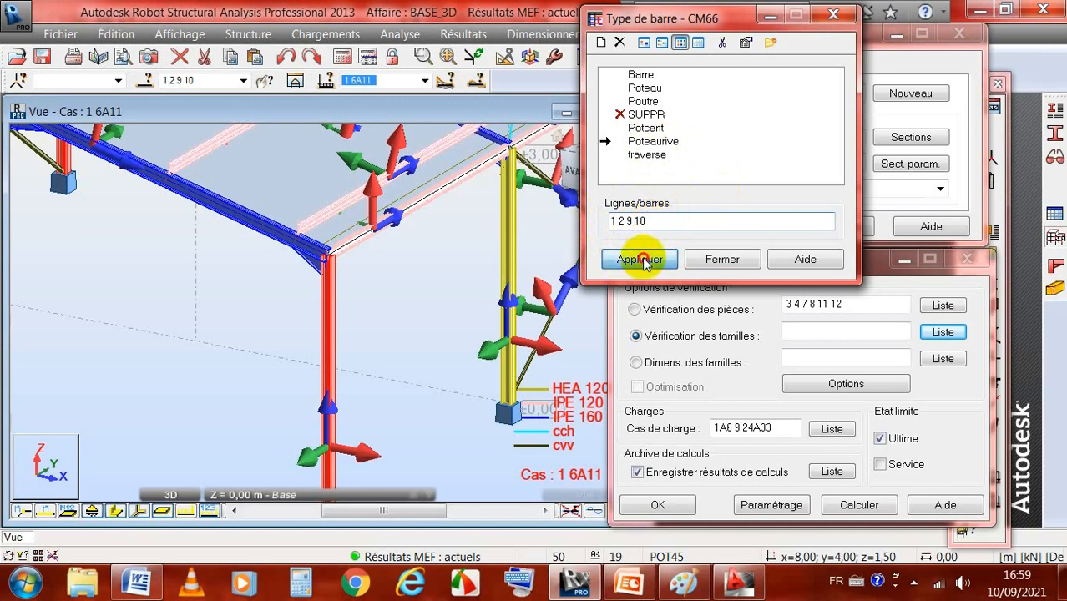
left_click(723, 259)
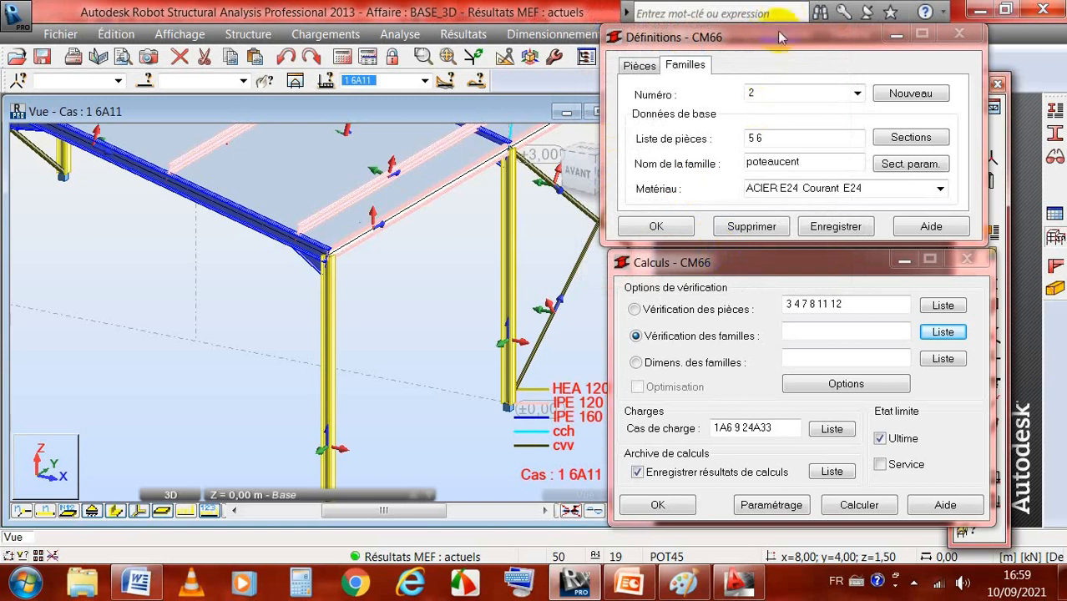
Step: Save the poteaucent family definition and the pending changes to the steel bar definitions
left_click_drag(781, 43, 771, 29)
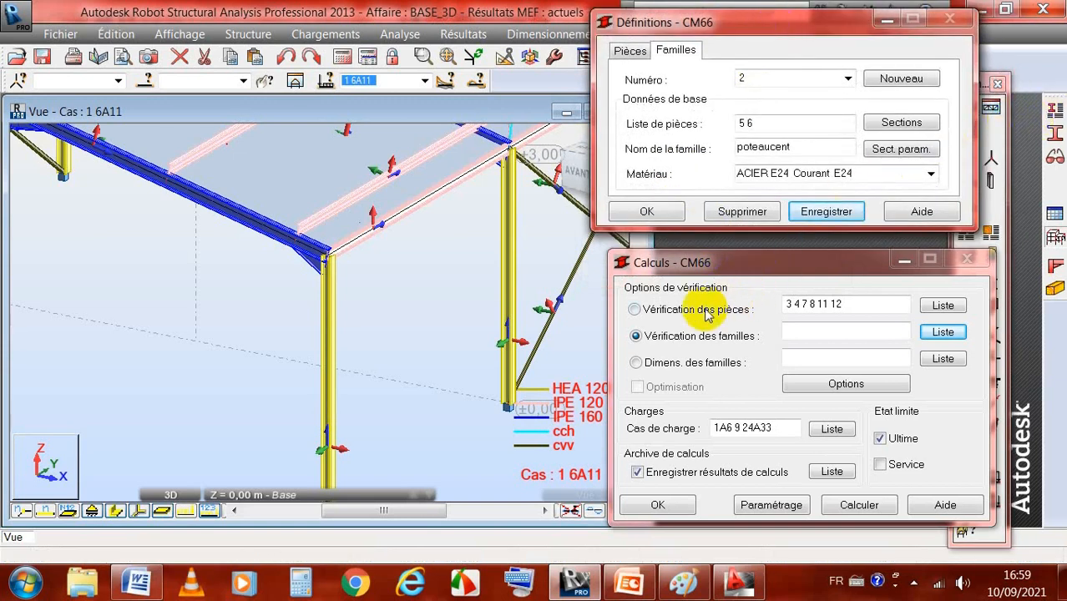
left_click(1050, 111)
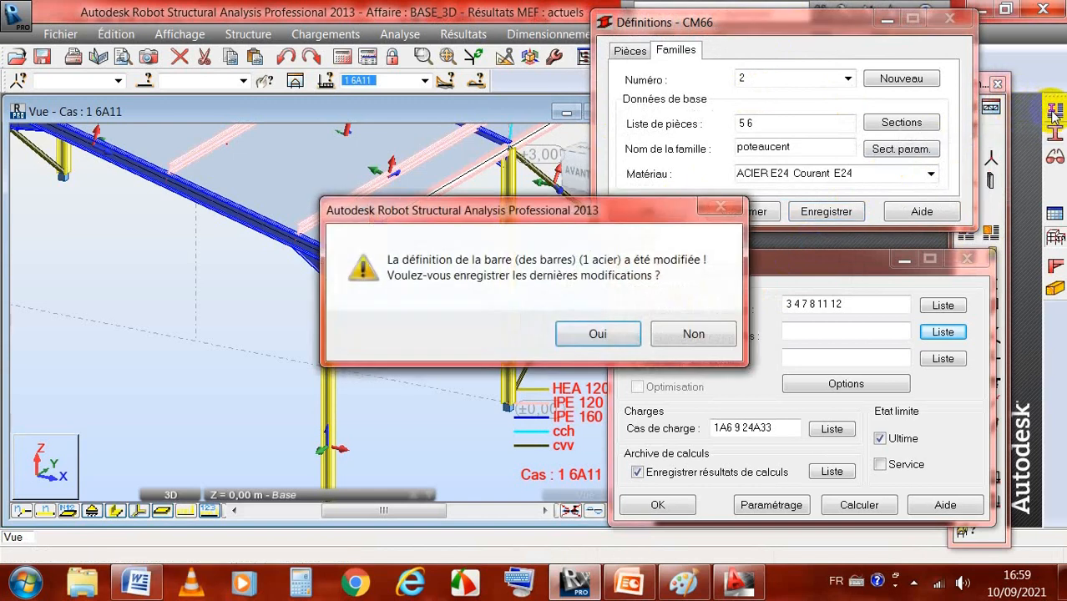
left_click(602, 334)
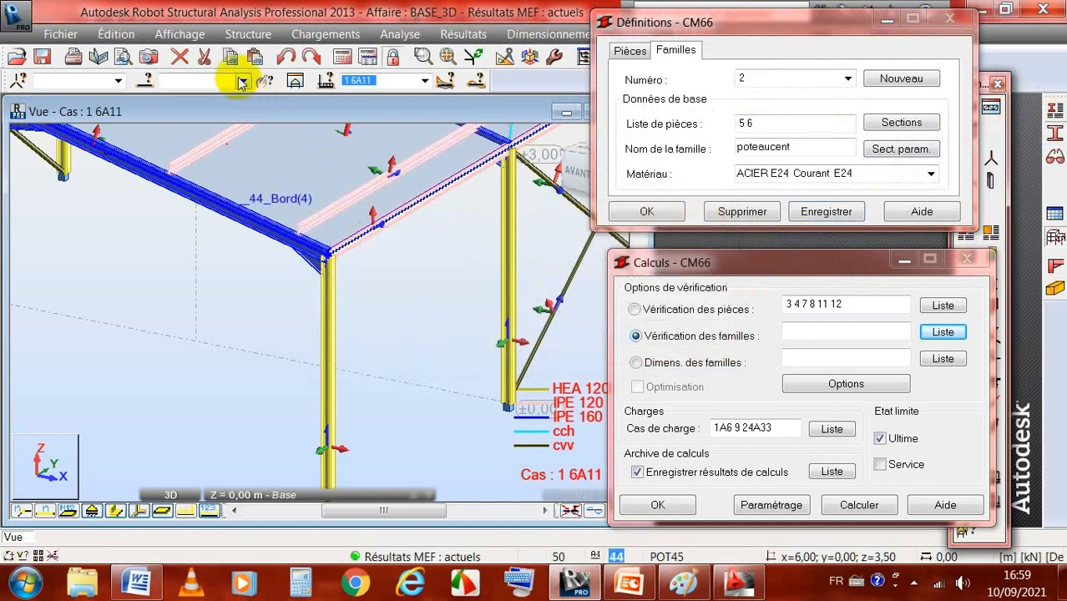
Step: Select the poteaucent group's bars 5 6 and start a new member type named Poteaucent based on Poteau
left_click(244, 80)
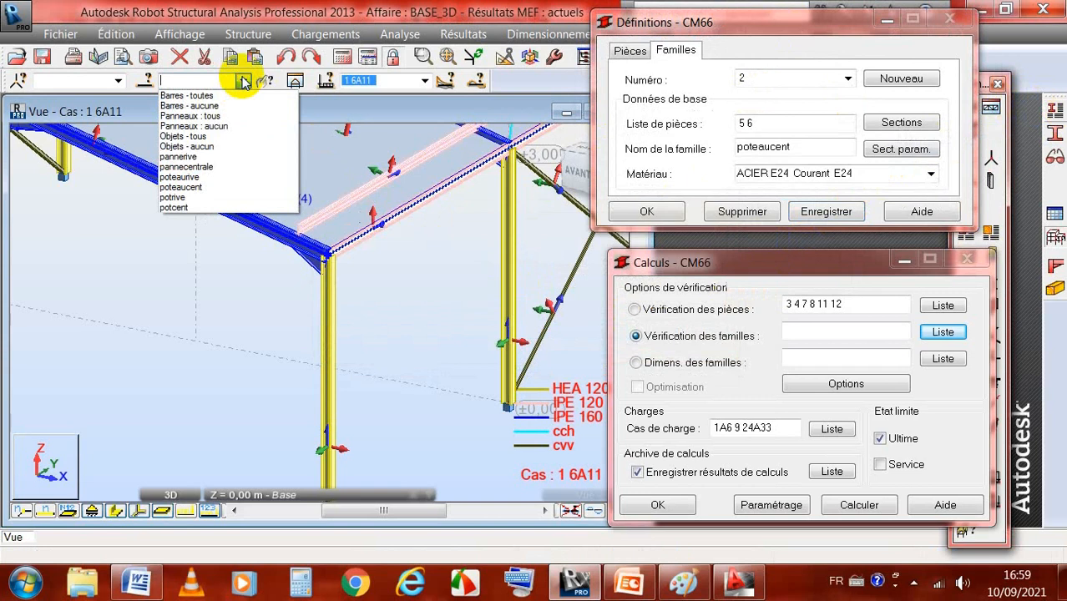
left_click(200, 191)
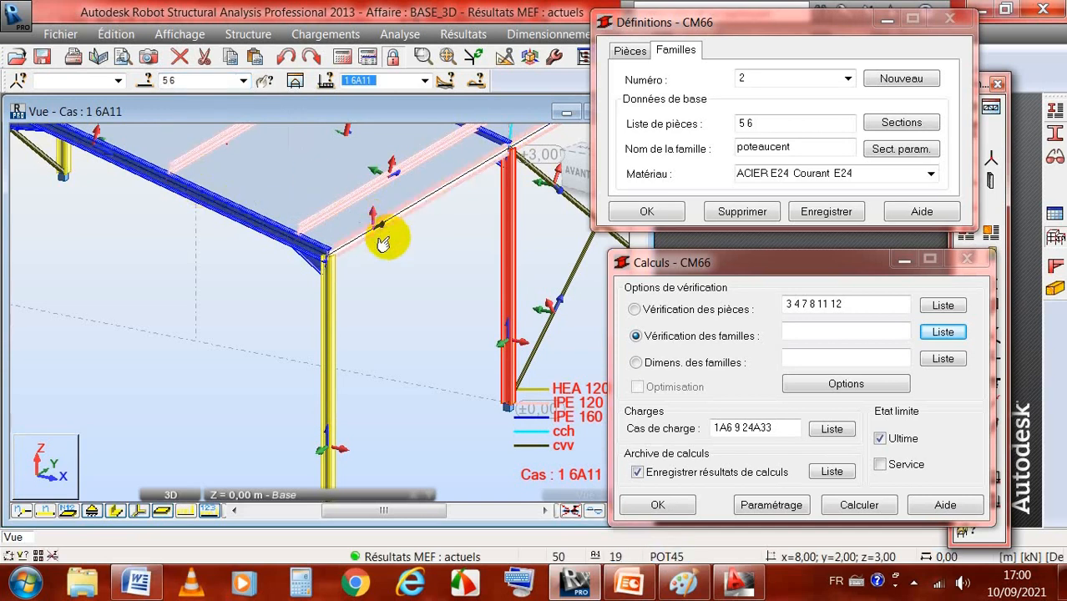
scroll(381, 242, "down", 1)
scroll(381, 242, "down", 2)
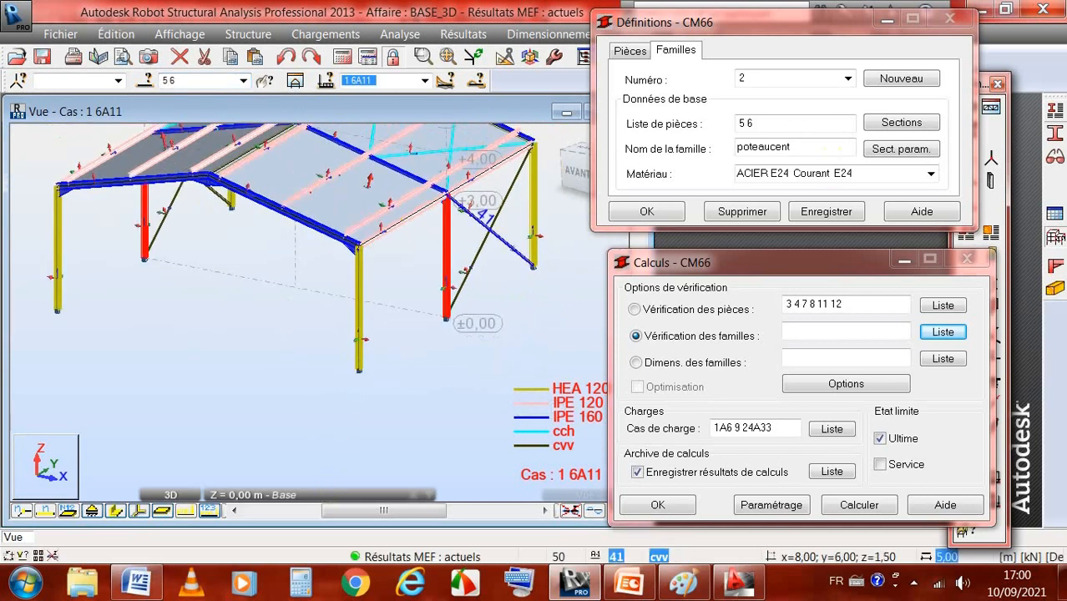
left_click(1052, 107)
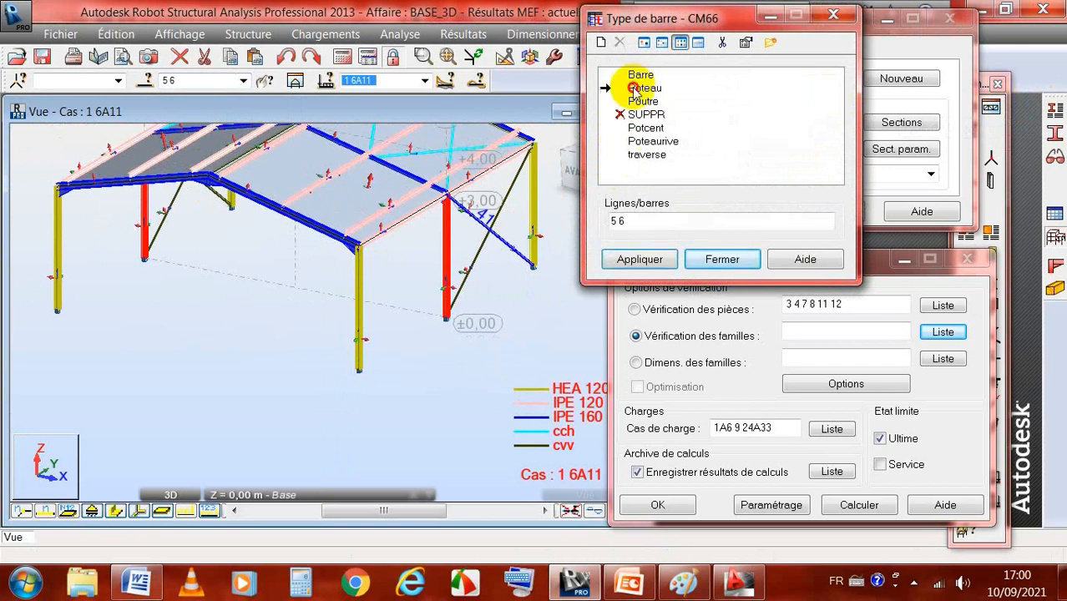
left_click(636, 88)
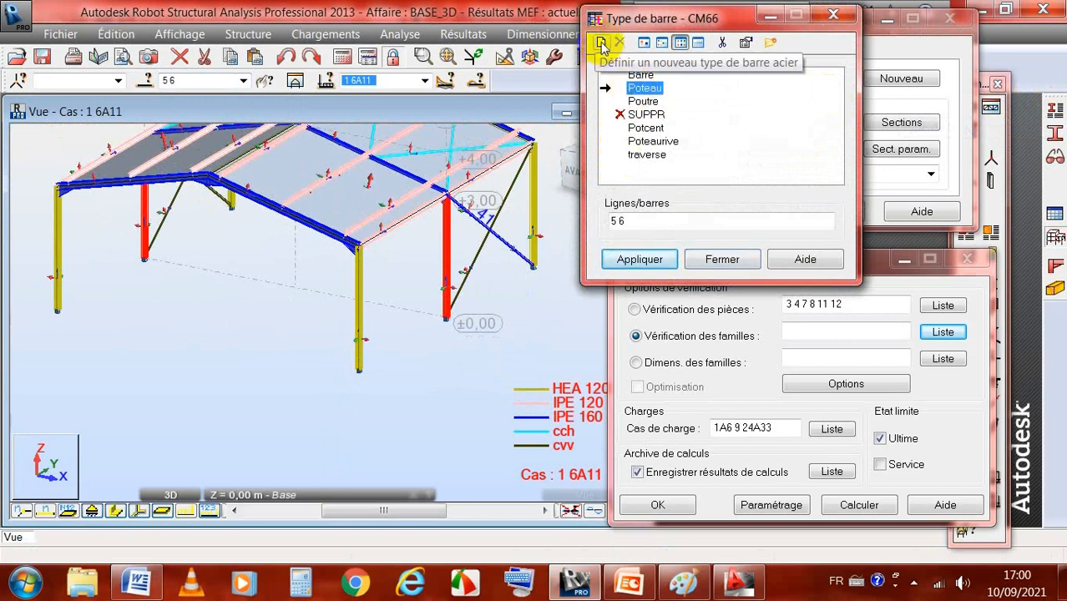
left_click(600, 43)
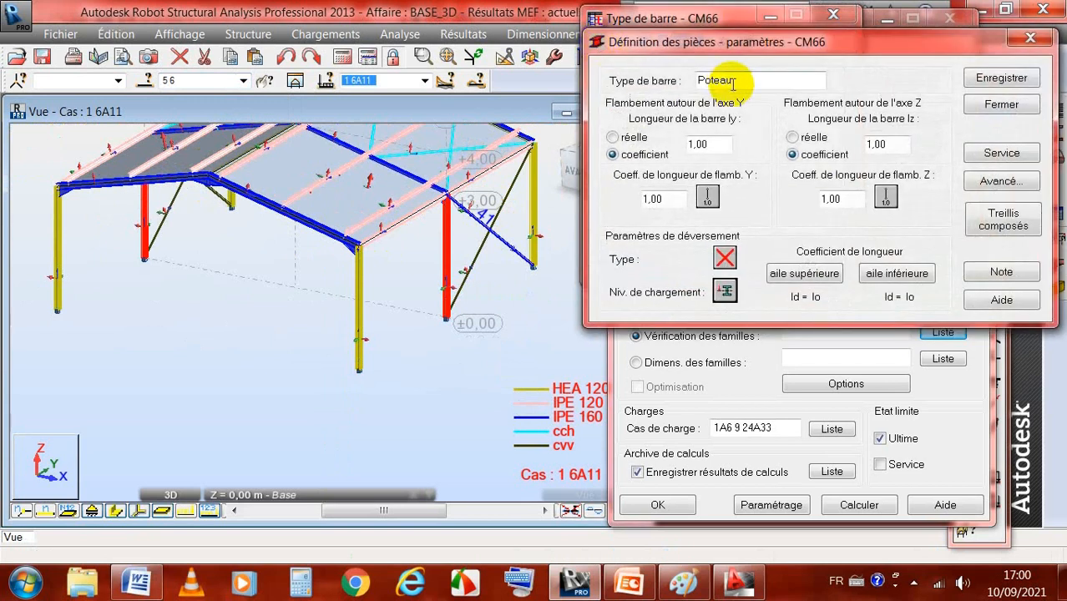
left_click(735, 82)
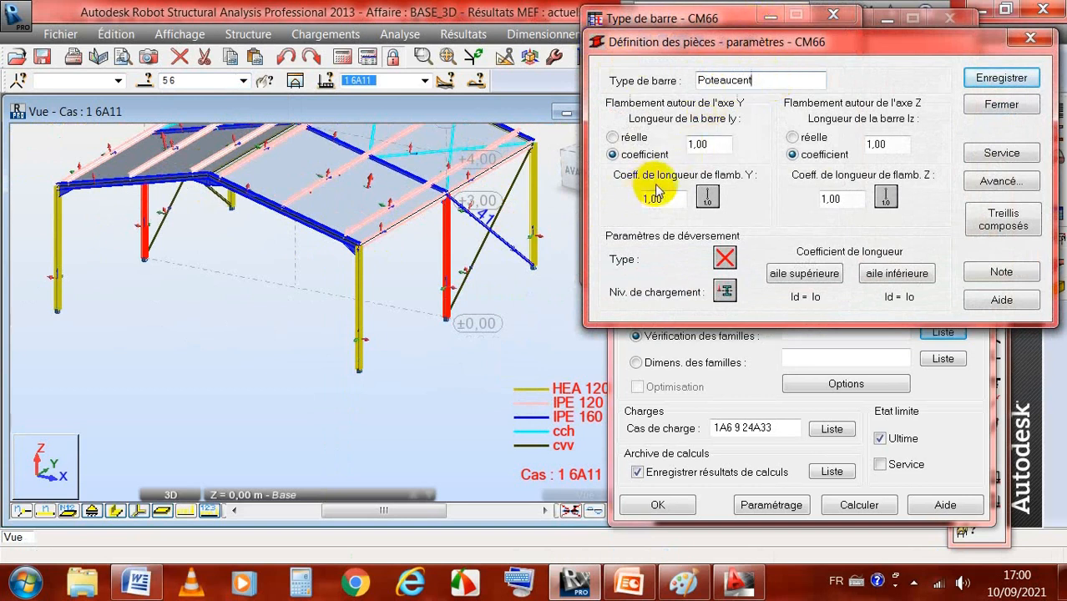
Step: Examine the central column and its connections to the rafter and wall bracing in the 3D model
left_click(481, 298)
scroll(463, 298, "up", 2)
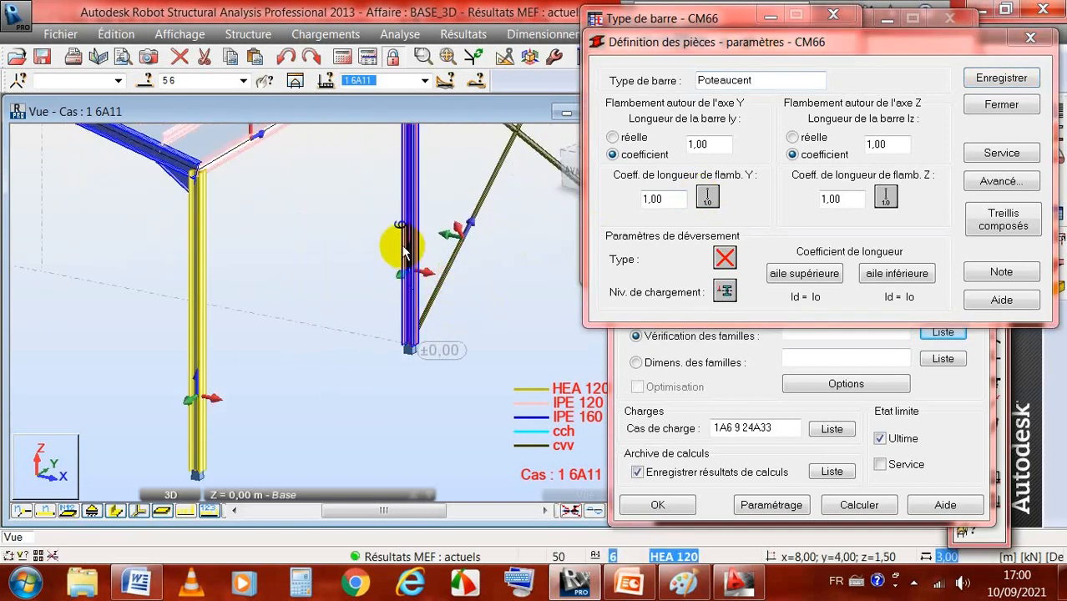
scroll(403, 250, "up", 2)
scroll(397, 221, "down", 2)
scroll(392, 110, "up", 5)
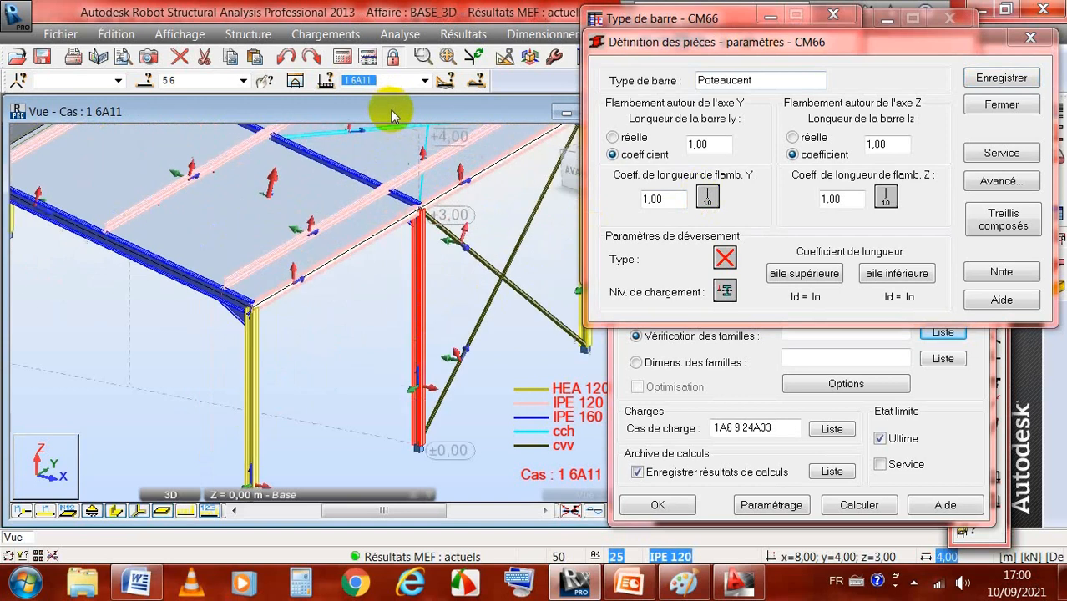
scroll(455, 378, "down", 2)
scroll(455, 378, "down", 1)
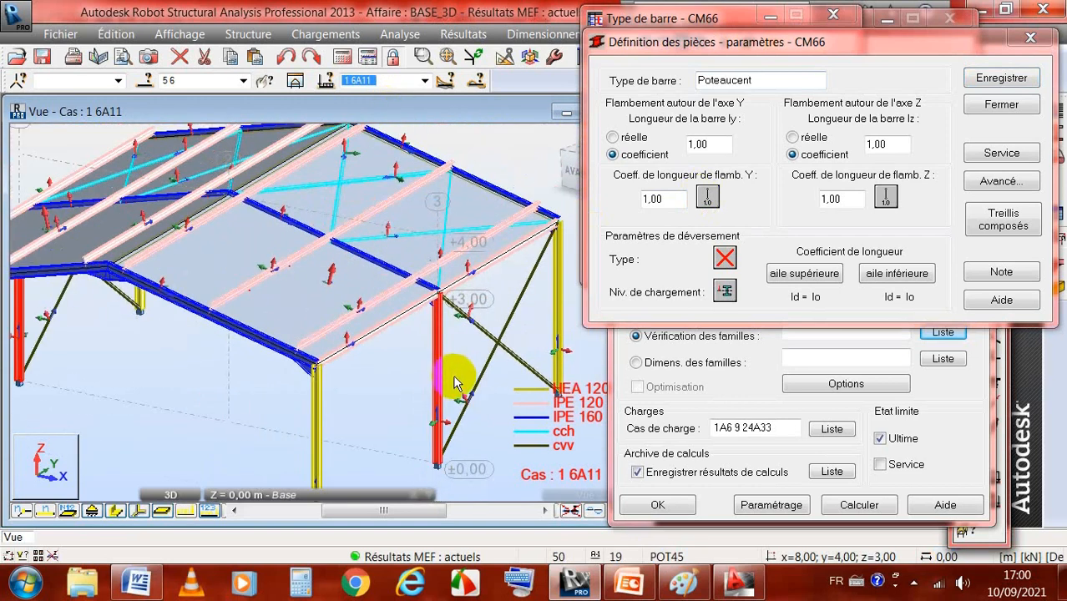
left_click(446, 439)
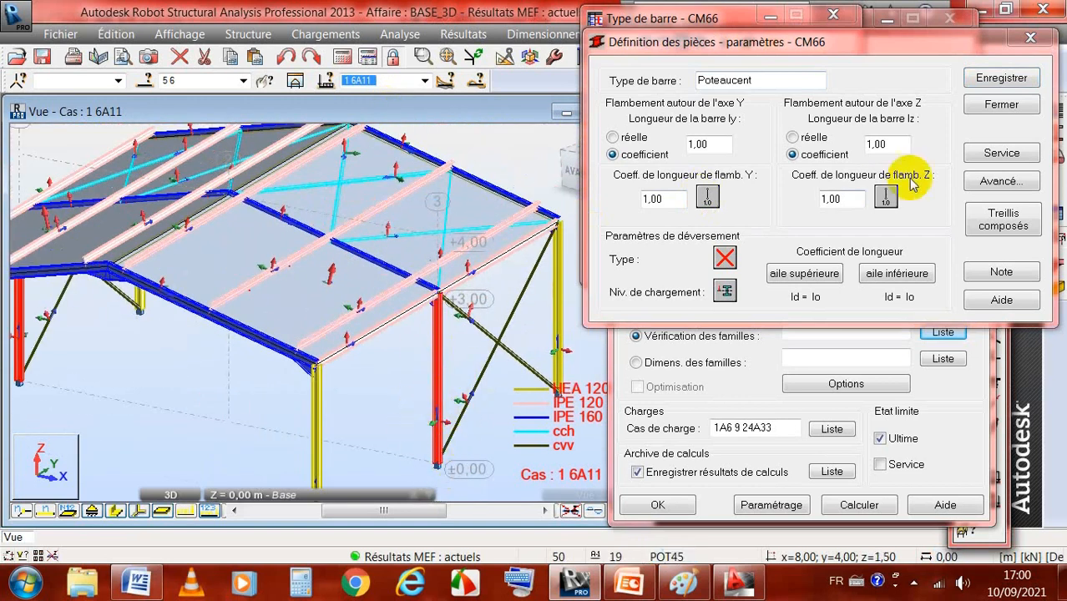
Step: Set Poteaucent's Y-axis buckling to the automatic one-adjoining-bar condition with translation, using bar 8 as the adjoining bar and testing bar 6
left_click(705, 199)
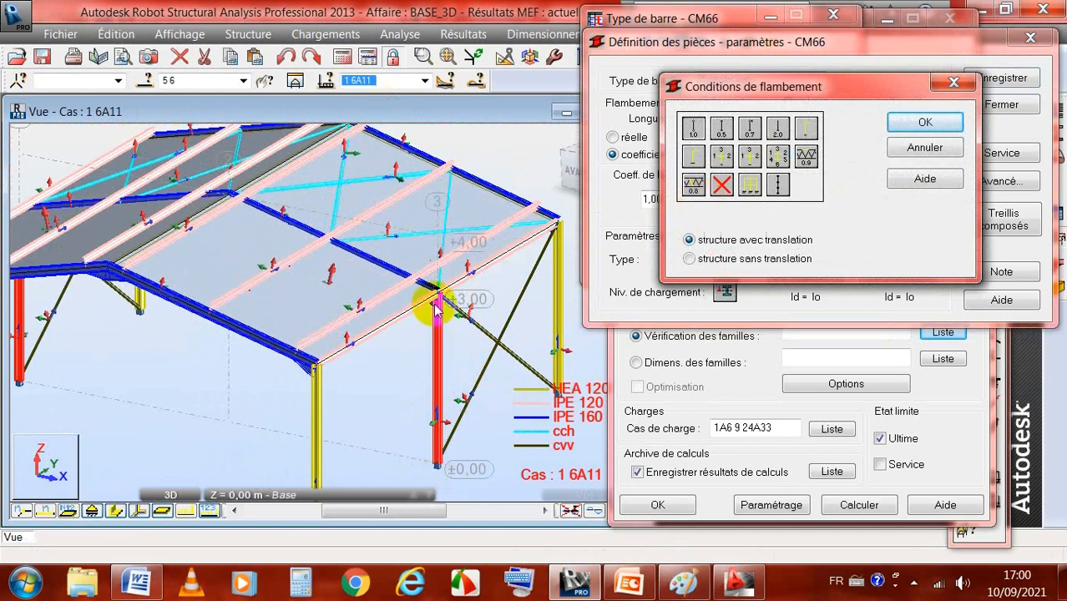
left_click(693, 159)
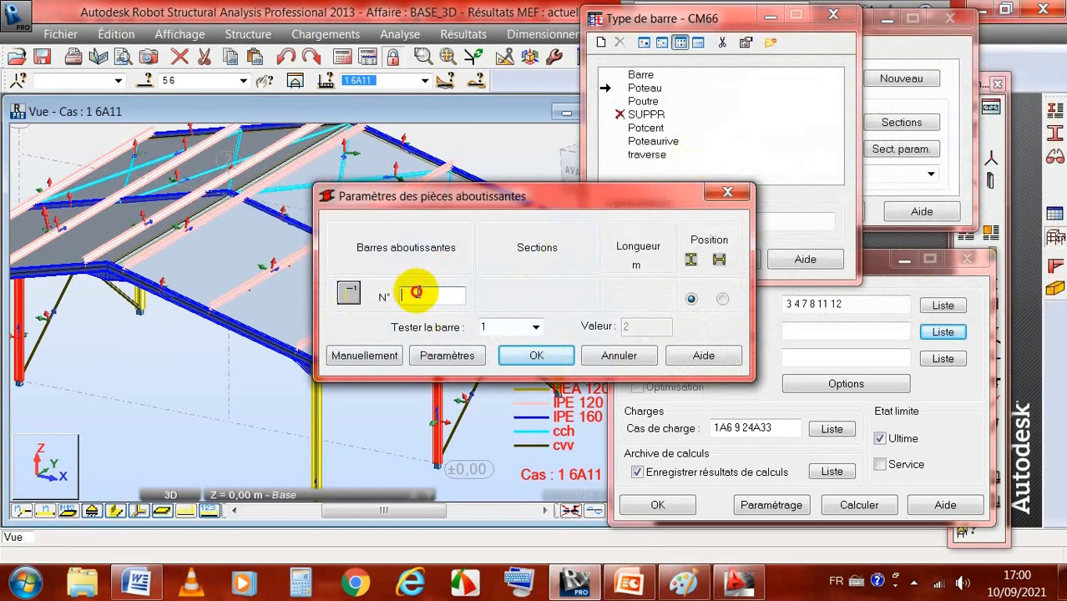
left_click_drag(559, 194, 766, 50)
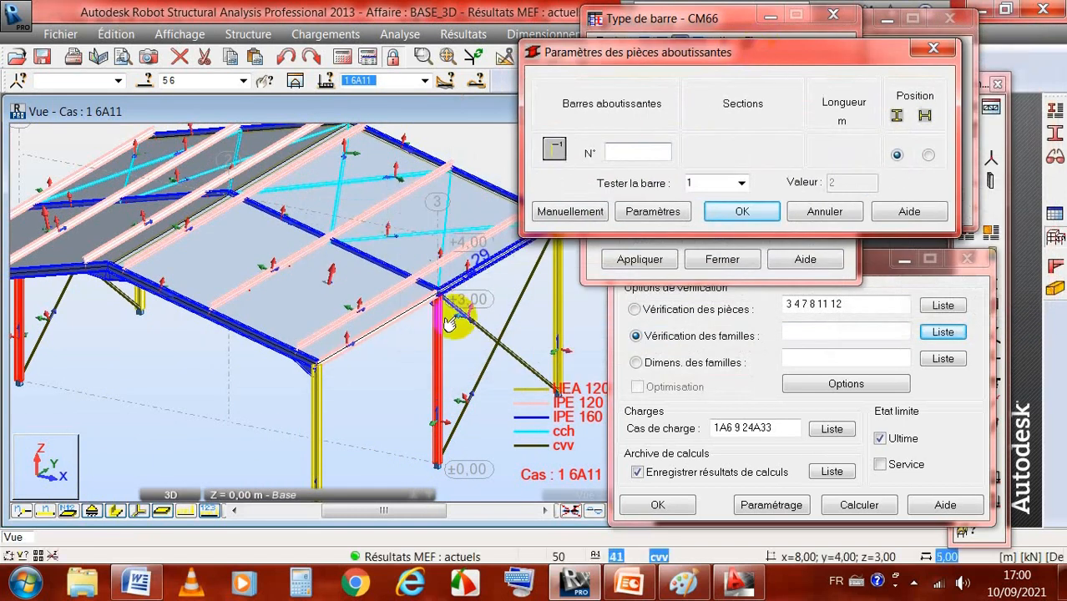
left_click(380, 273)
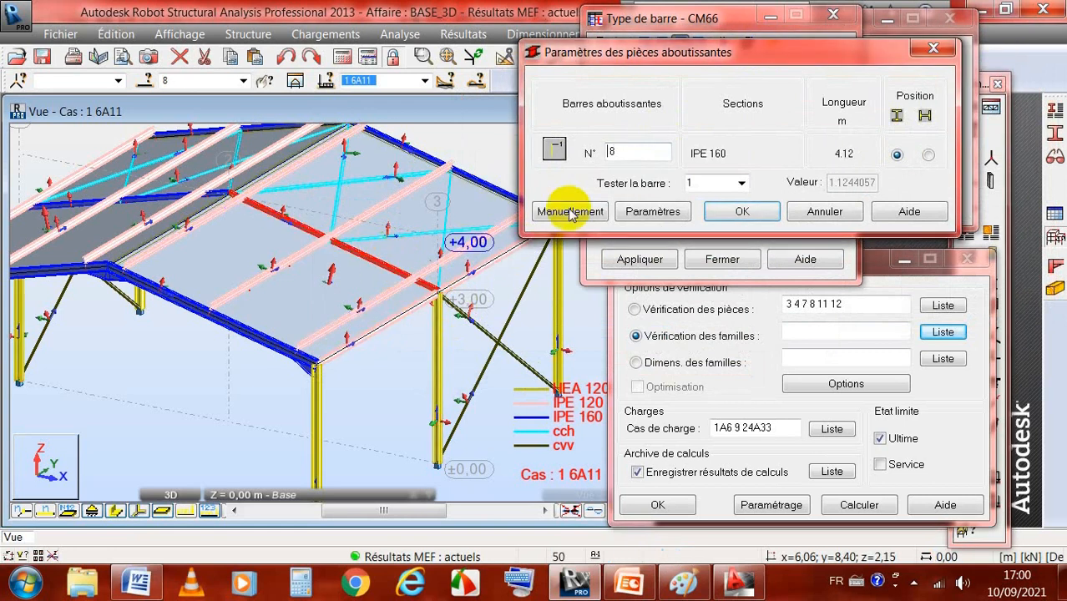
left_click(620, 154)
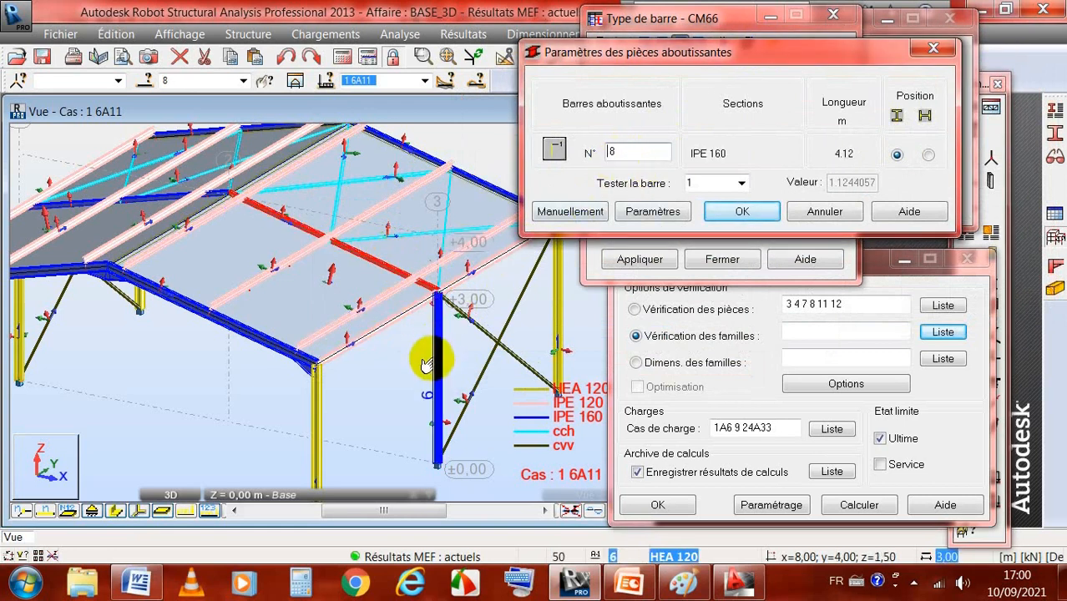
left_click(740, 183)
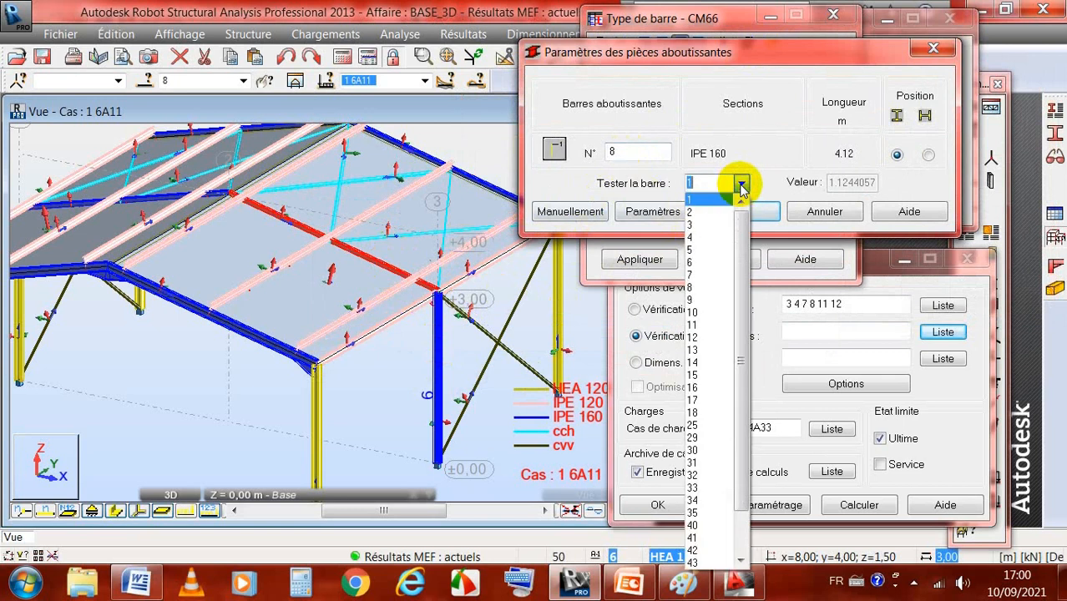
scroll(703, 232, "up", 3)
left_click(691, 259)
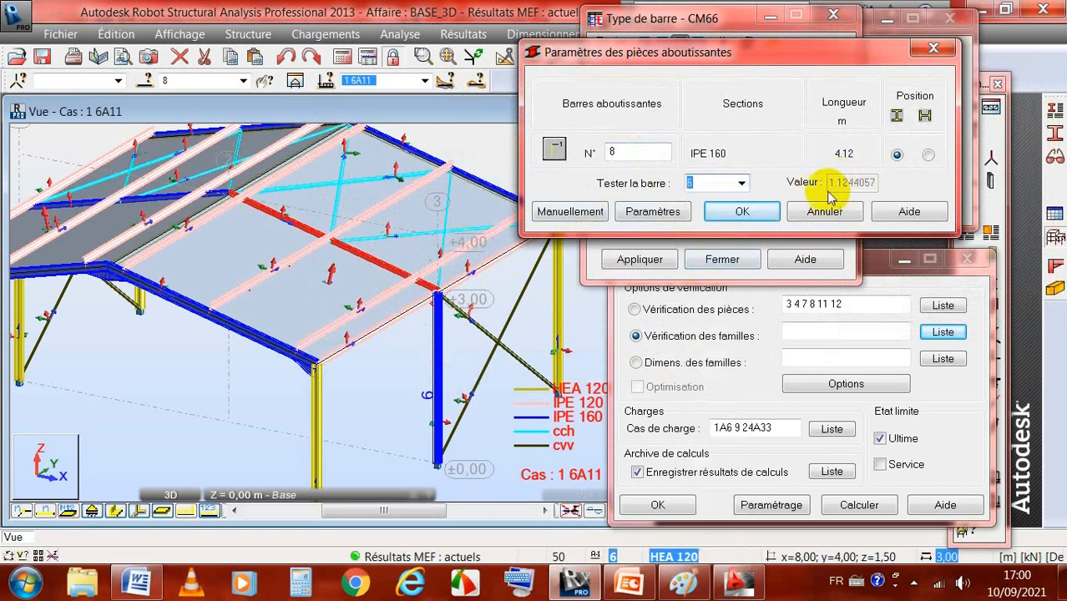
left_click(742, 212)
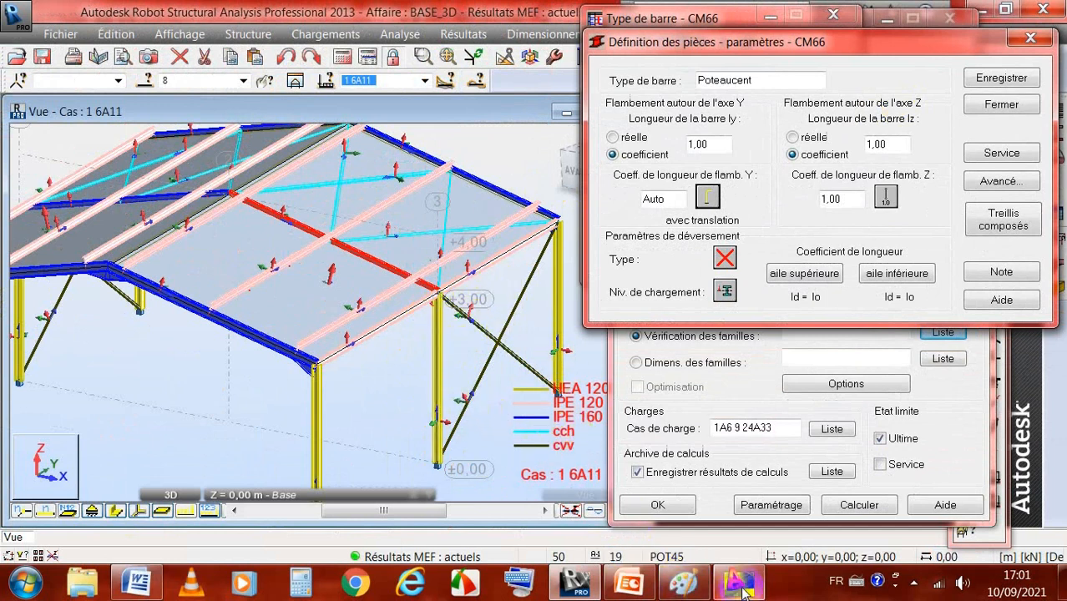
Step: Consult the sontrach.dwg drawing in AutoCAD and return to Robot to disable Poteaucent's buckling about the Z axis
left_click(663, 492)
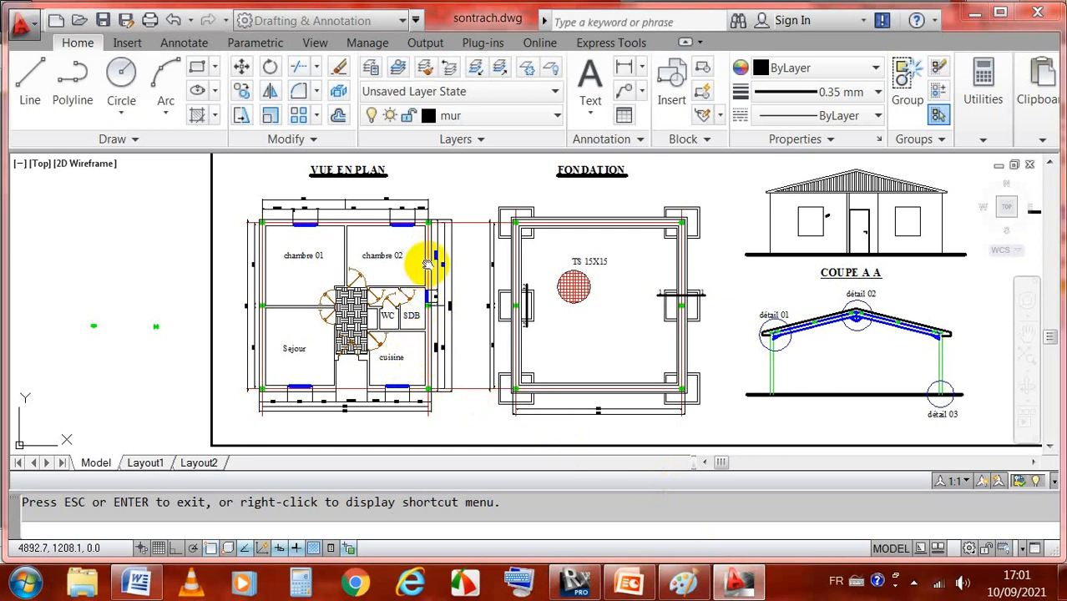
left_click(574, 582)
left_click(886, 198)
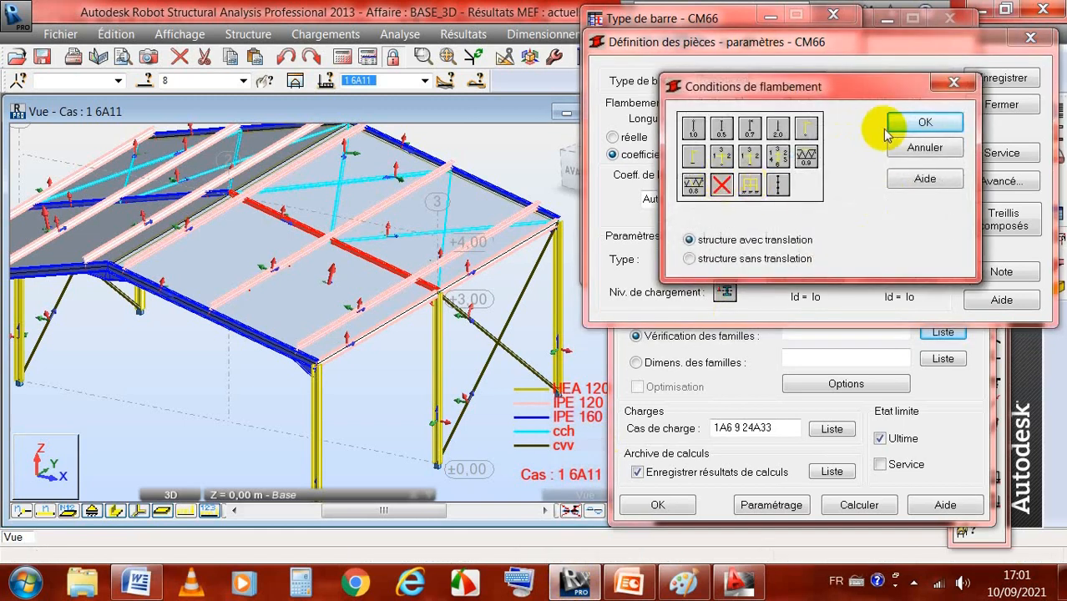
left_click(933, 118)
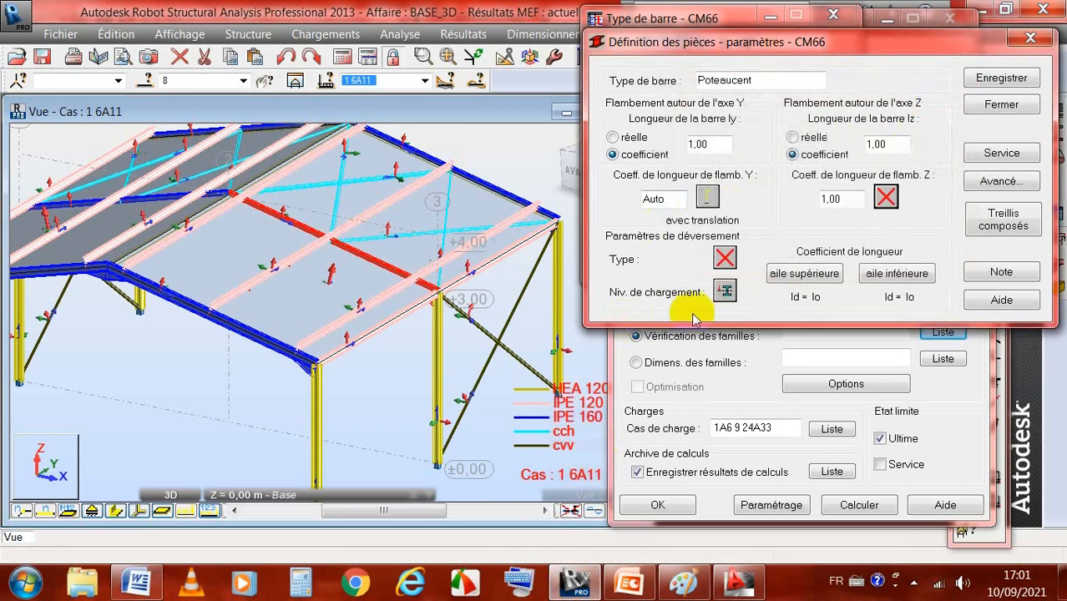
Step: Set Poteaucent's load level to the upper flange and its lateral-buckling type to an element with two different end moments
left_click(725, 291)
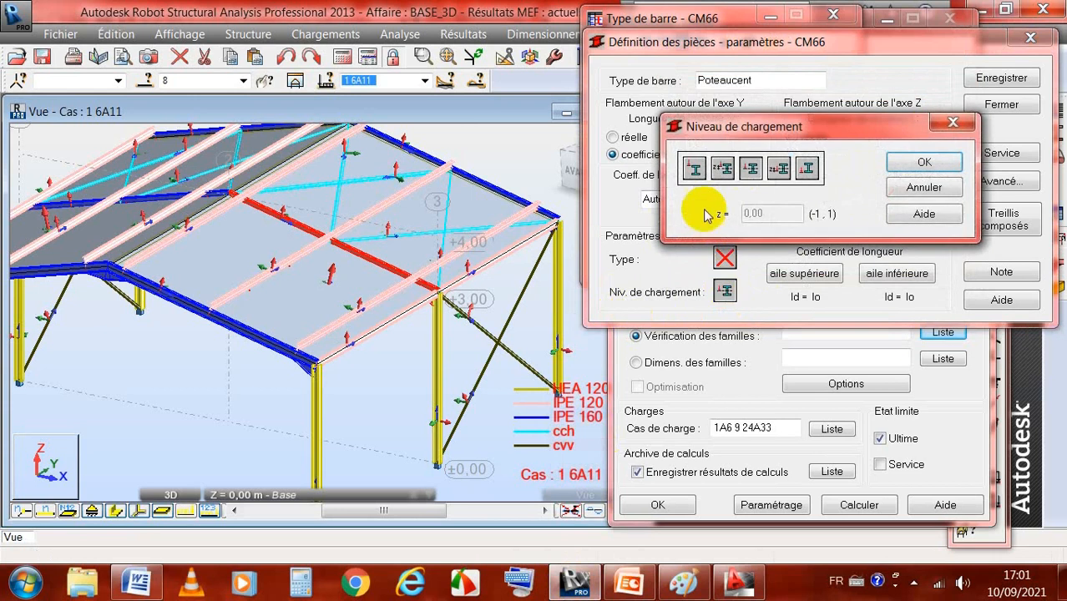
left_click(692, 168)
left_click(923, 164)
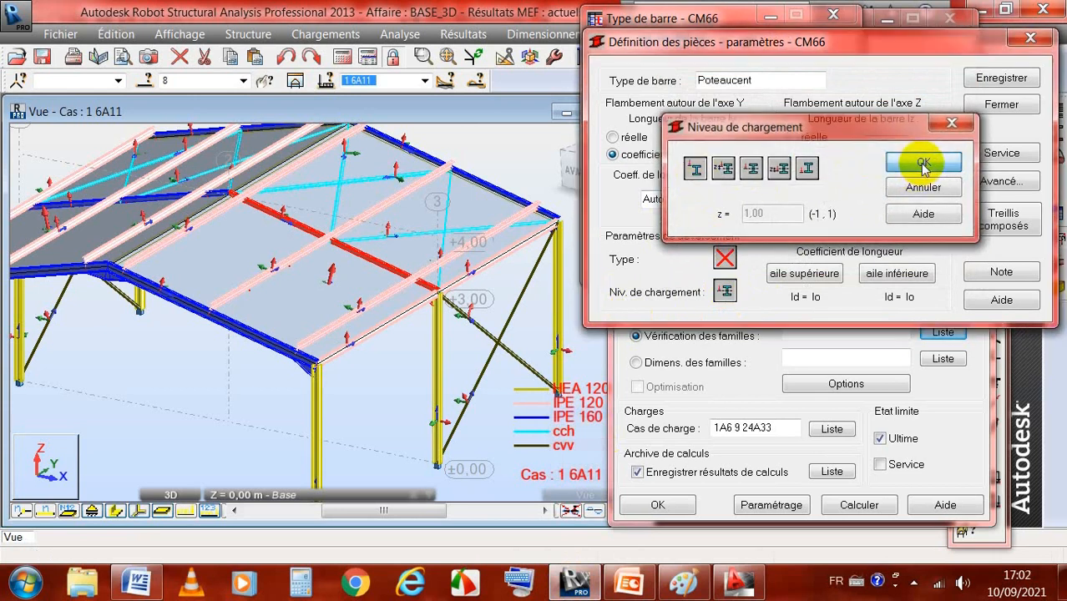
left_click(724, 259)
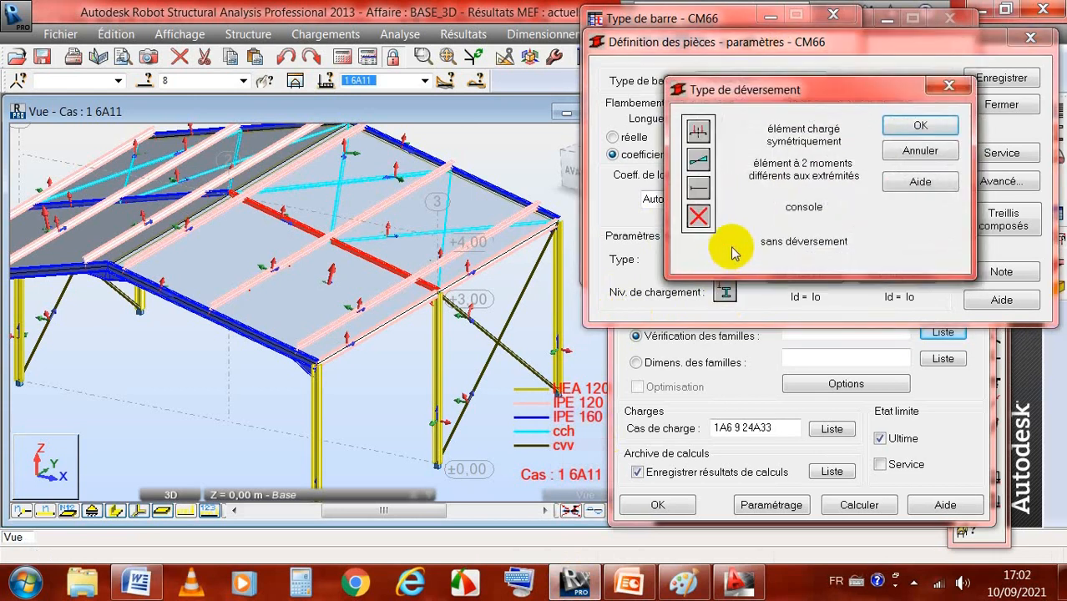
left_click(699, 161)
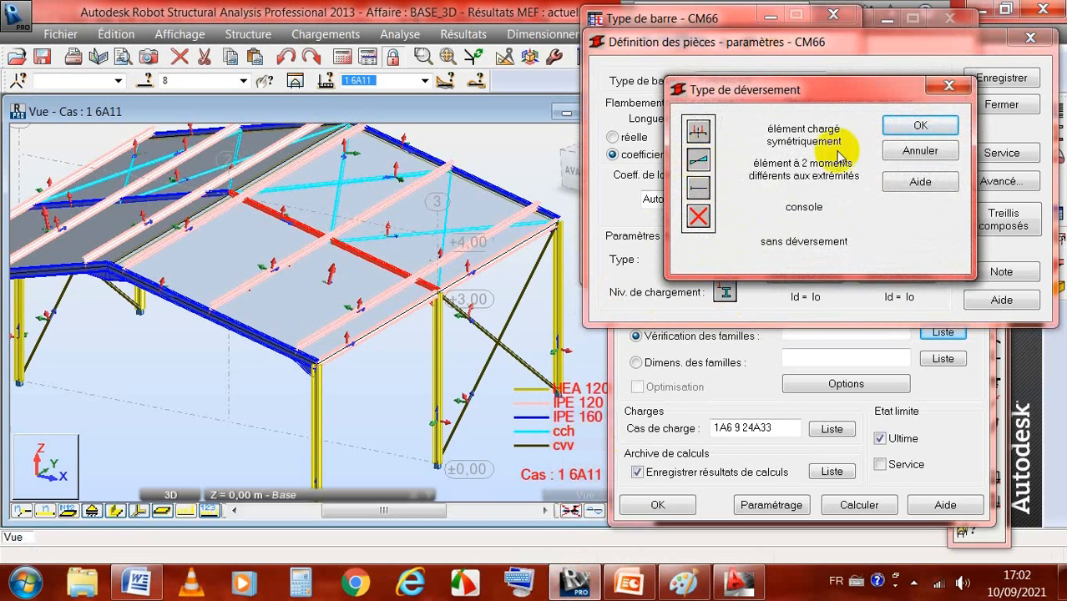
left_click(920, 125)
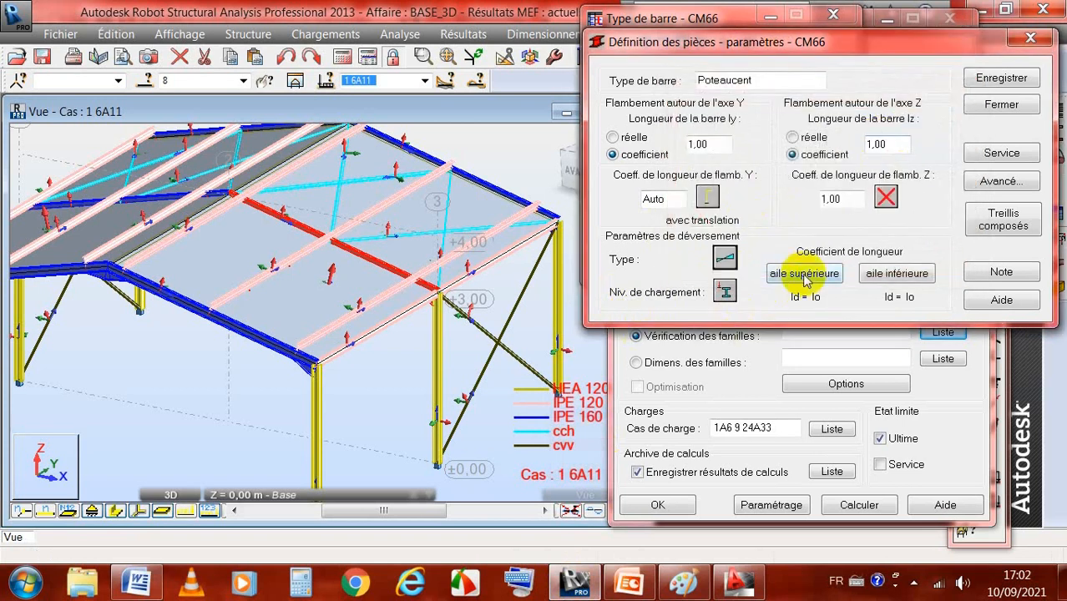
Step: Set Poteaucent's lateral-buckling length coefficient to Id = 0.5 Io for both the upper and lower flanges
left_click(805, 276)
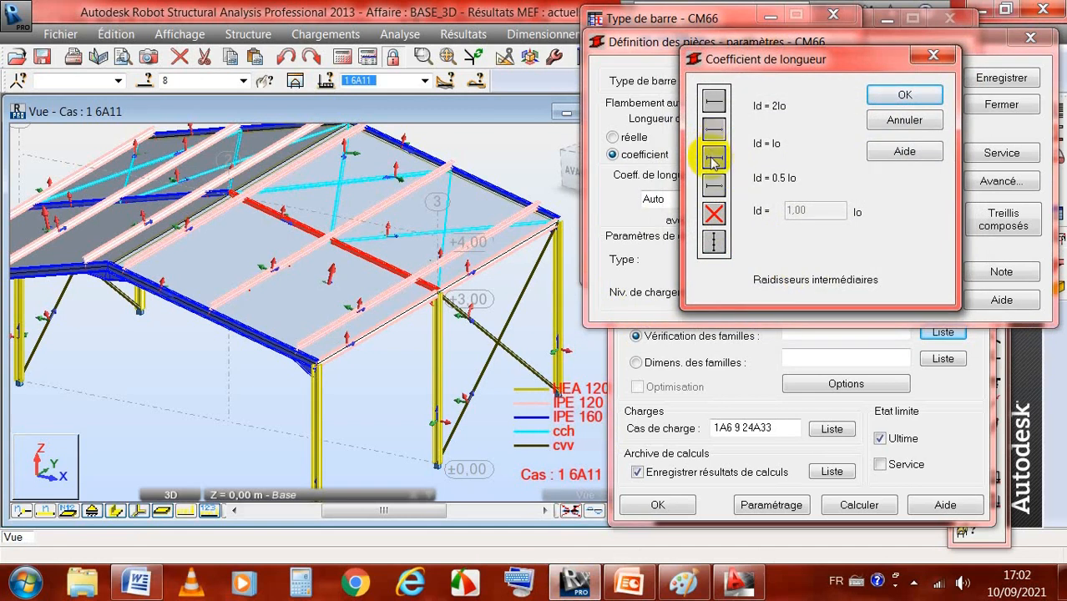
left_click(905, 96)
left_click(905, 273)
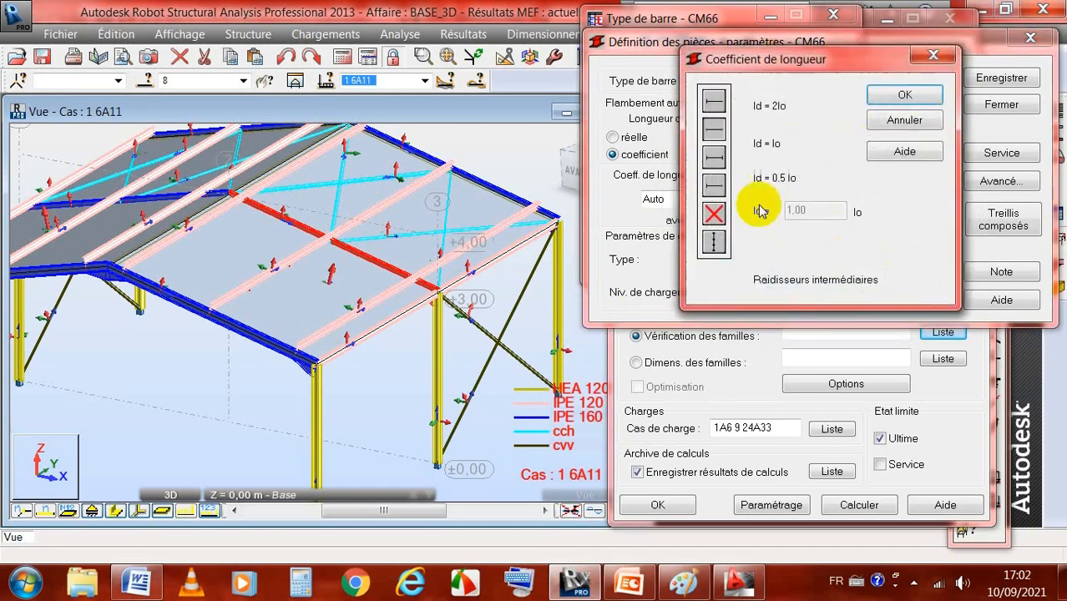
left_click(708, 158)
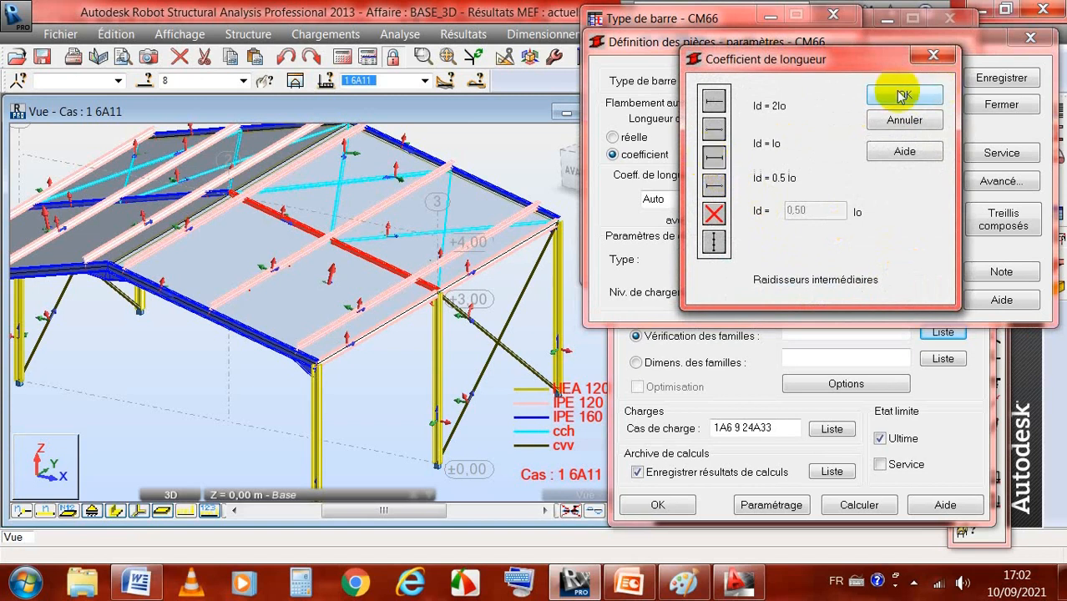
left_click(905, 96)
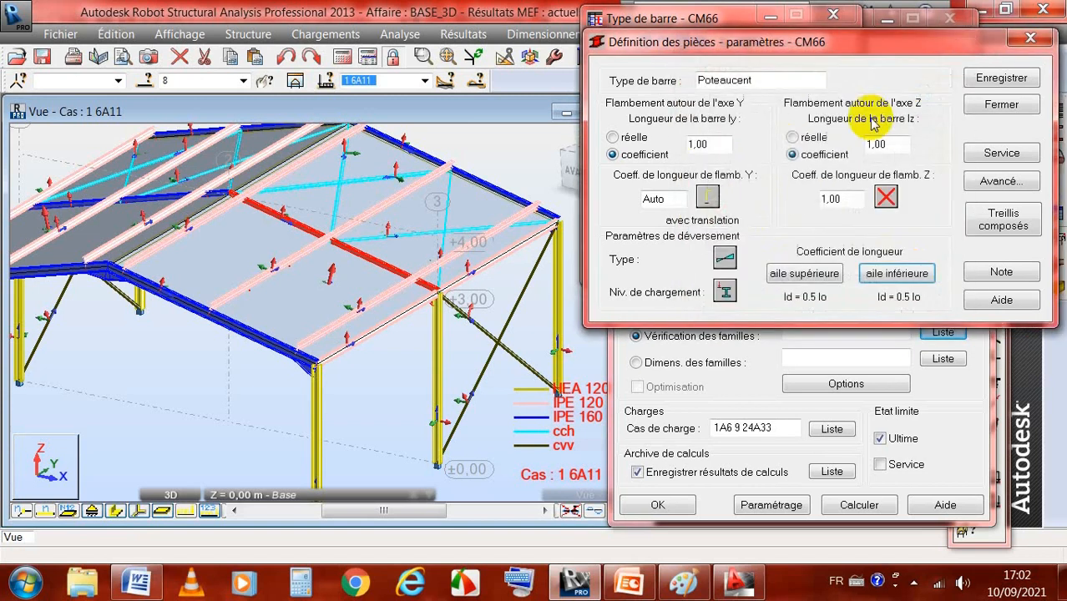
Step: Accept Poteaucent's service node-displacement limits of L/150 in X and Y, and save the member type
left_click(994, 150)
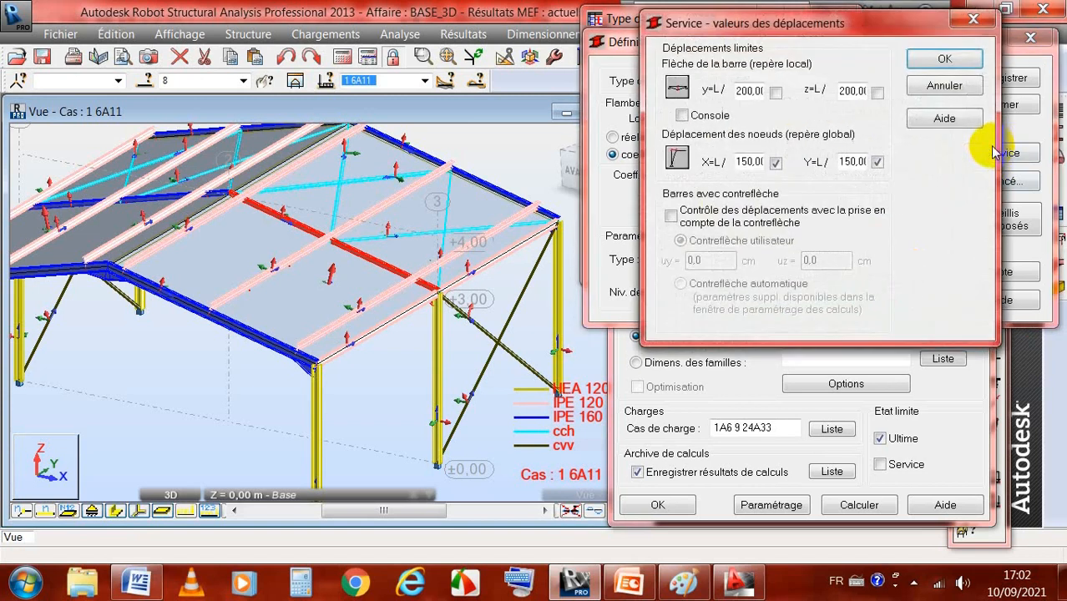
left_click(939, 56)
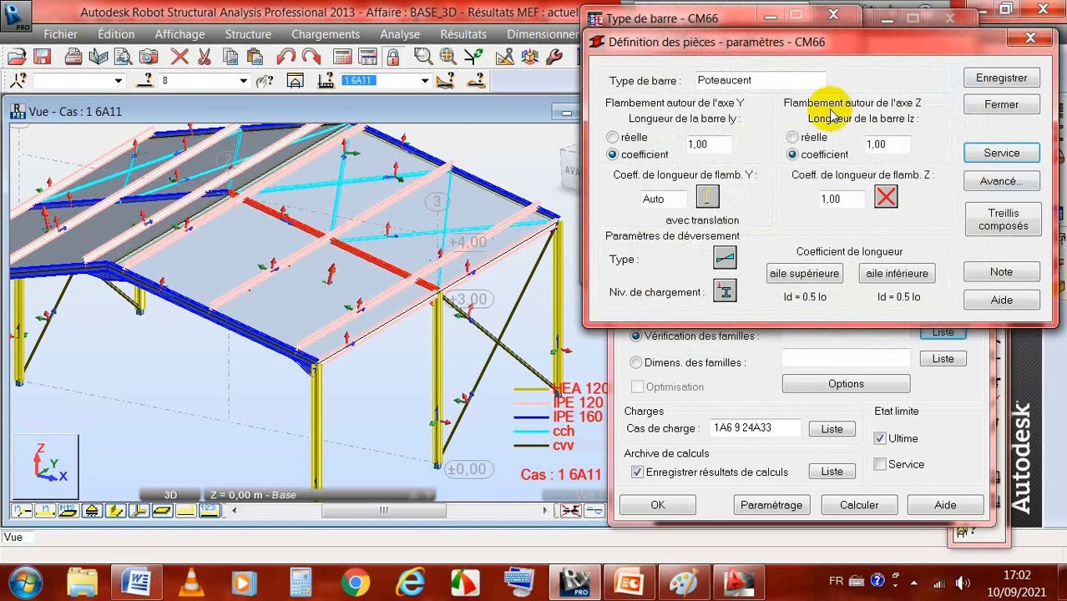
left_click(998, 77)
left_click(998, 106)
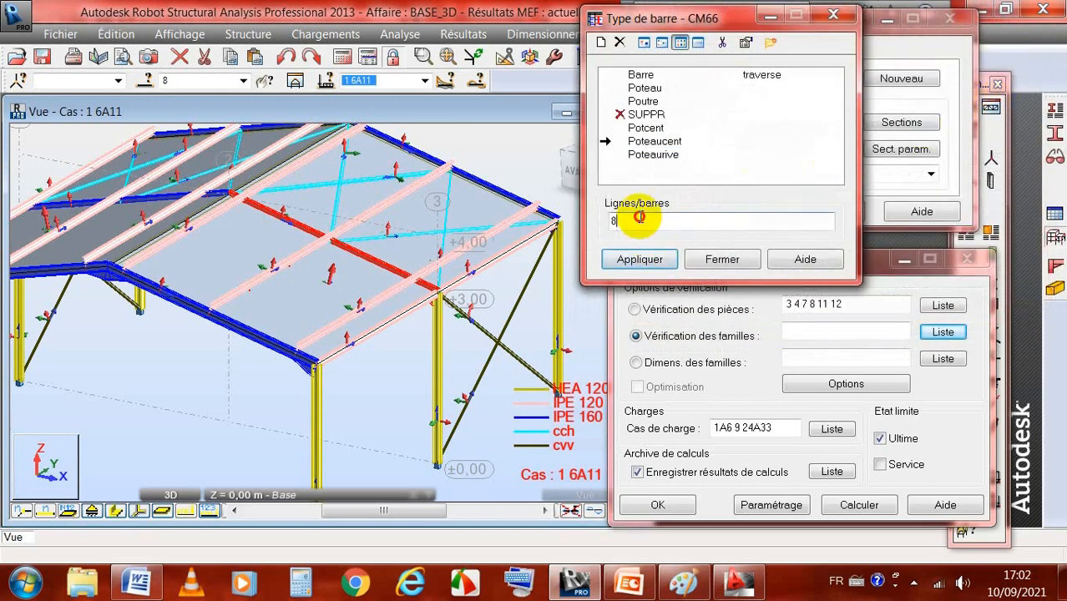
Step: Assign the Poteaucent member type to the poteaucent group's bars 5 6
left_click_drag(640, 218, 570, 220)
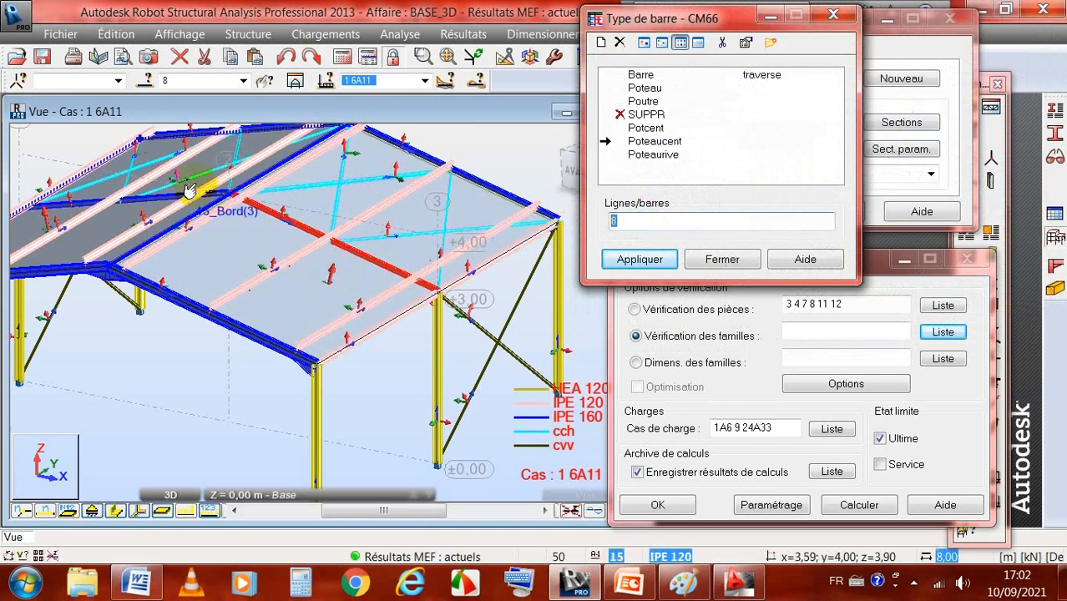
left_click(243, 81)
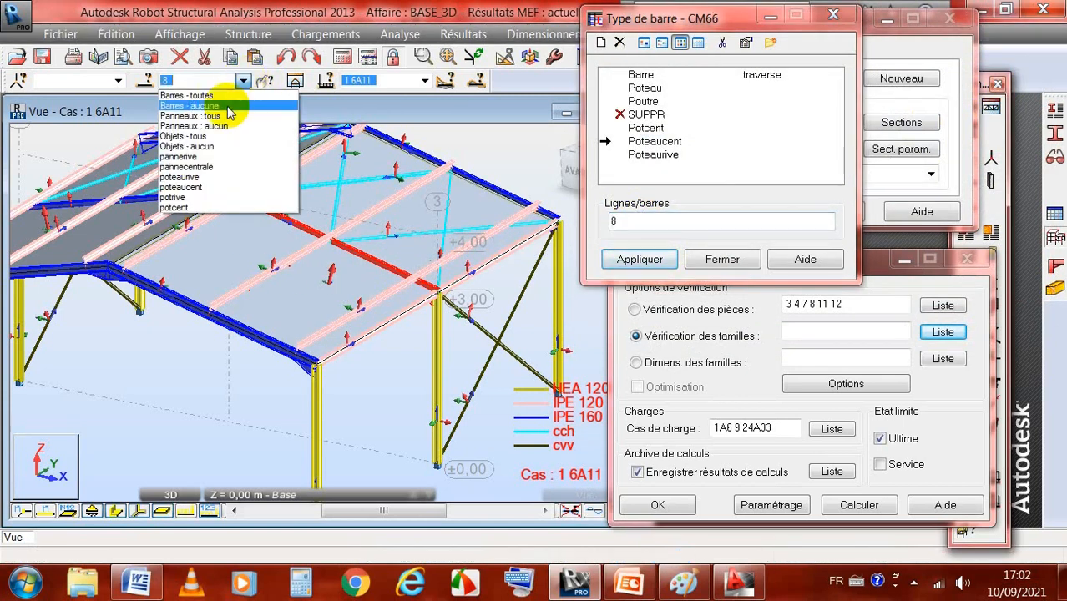
left_click(199, 189)
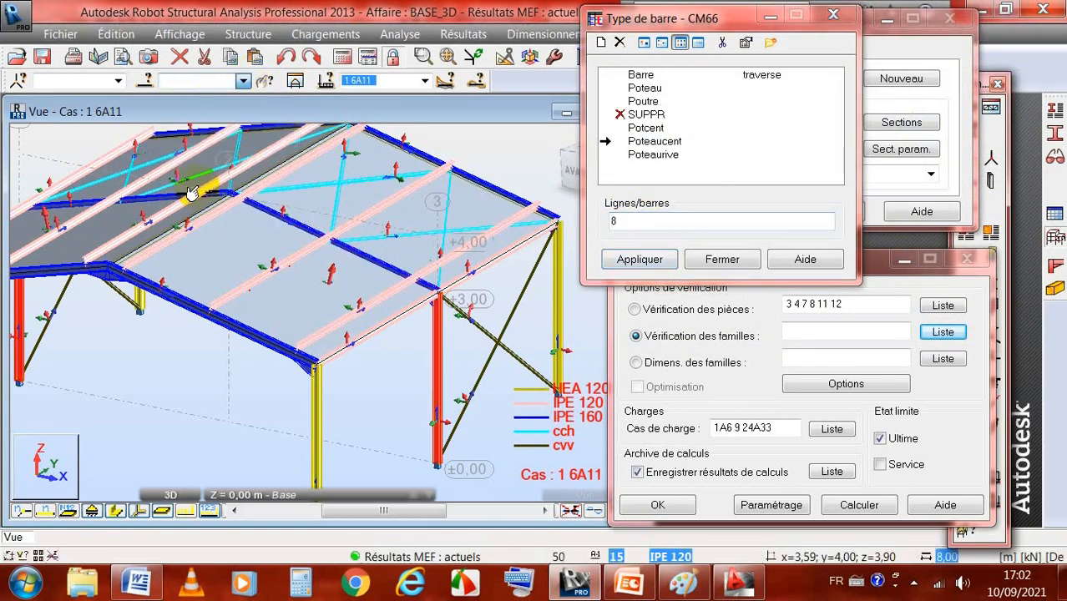
left_click(627, 219)
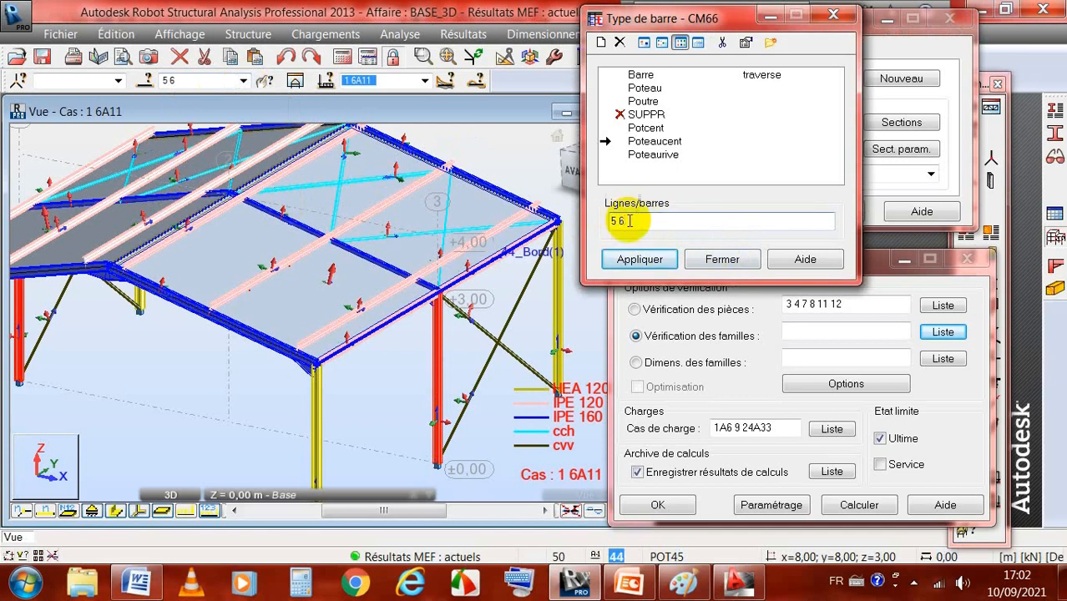
left_click(640, 260)
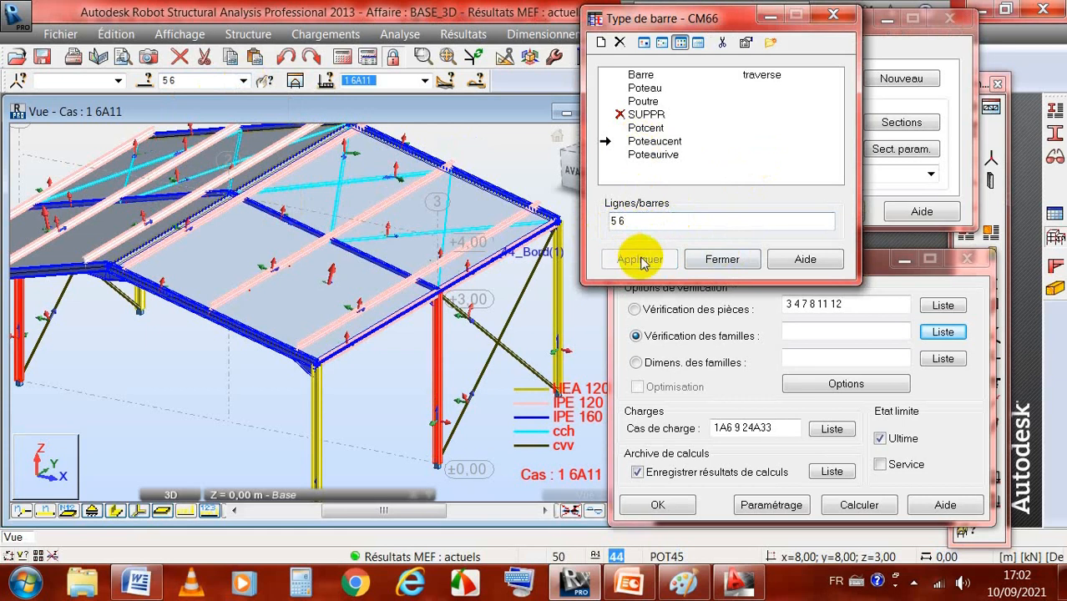
left_click(735, 260)
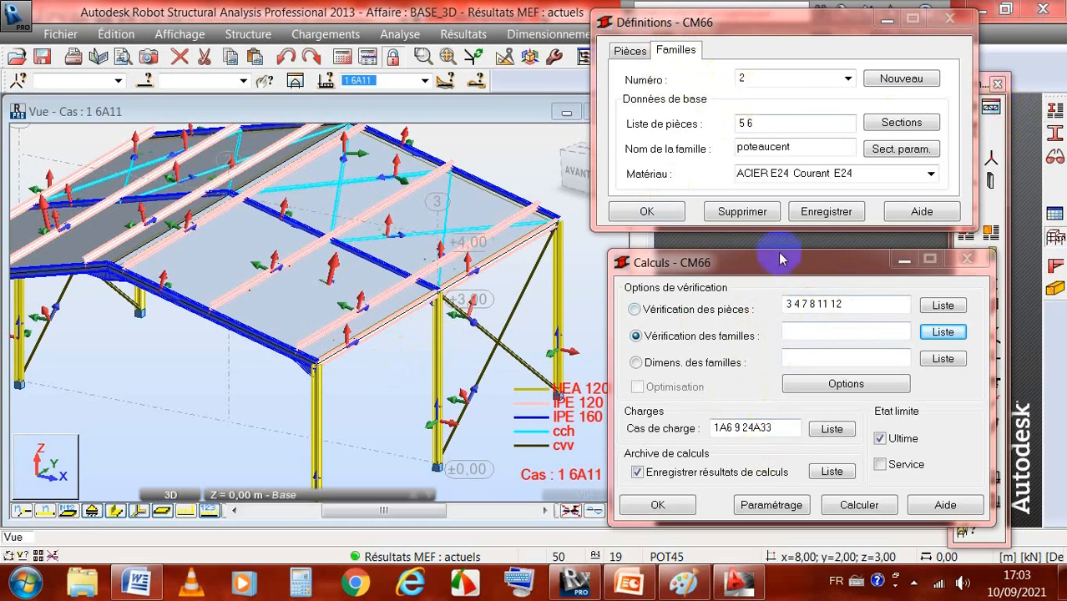
Step: Set the CM66 calculation's verification option to individual members instead of families
left_click_drag(781, 261, 774, 244)
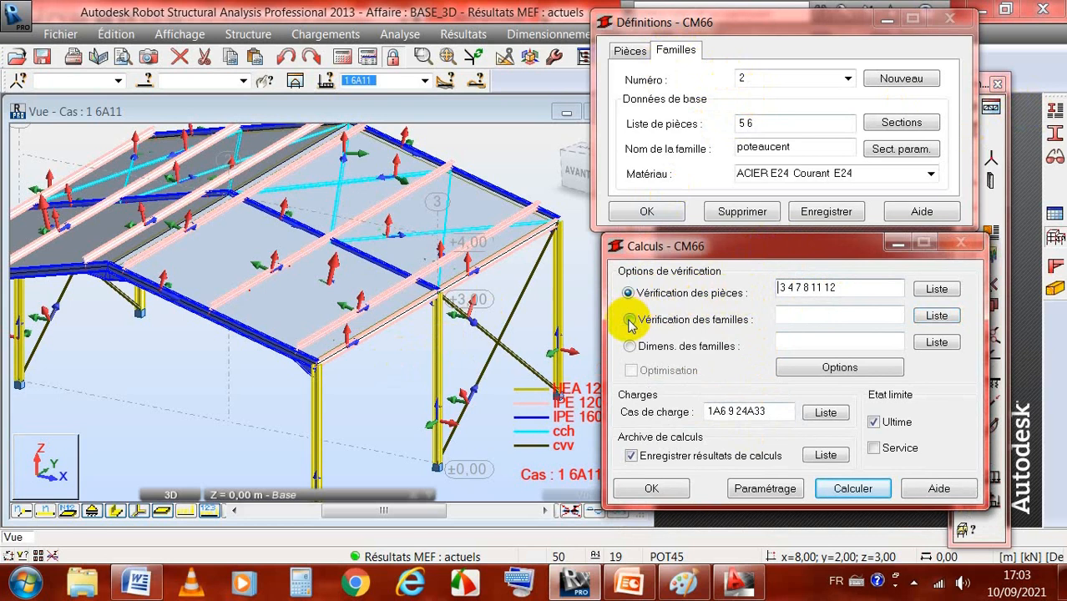
left_click(630, 320)
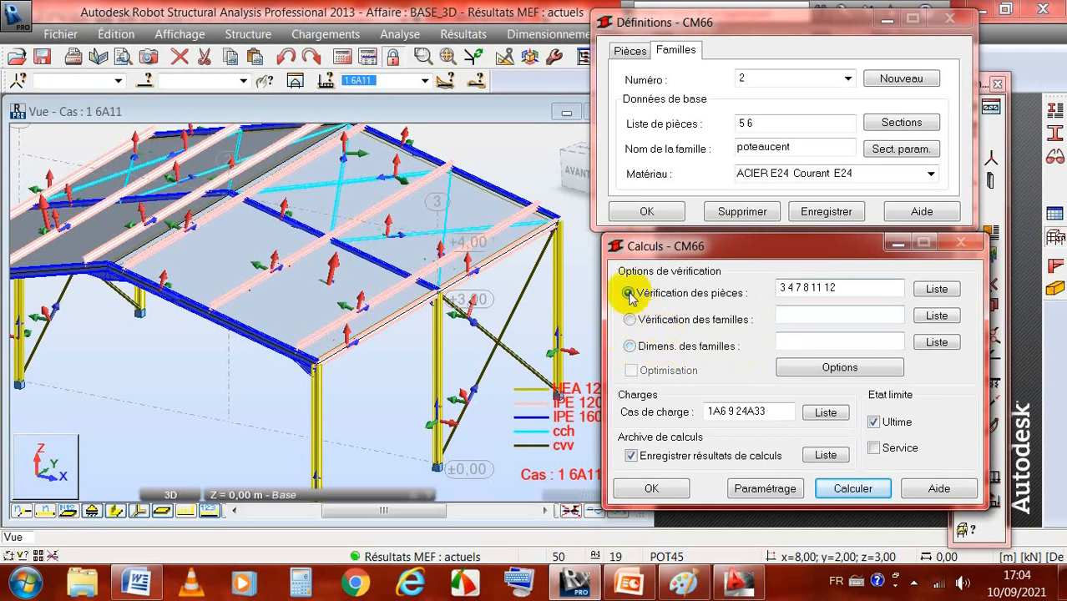
Step: Hide the bars' local coordinate systems in the 3D view of the frame
left_click(140, 515)
scroll(405, 365, "down", 2)
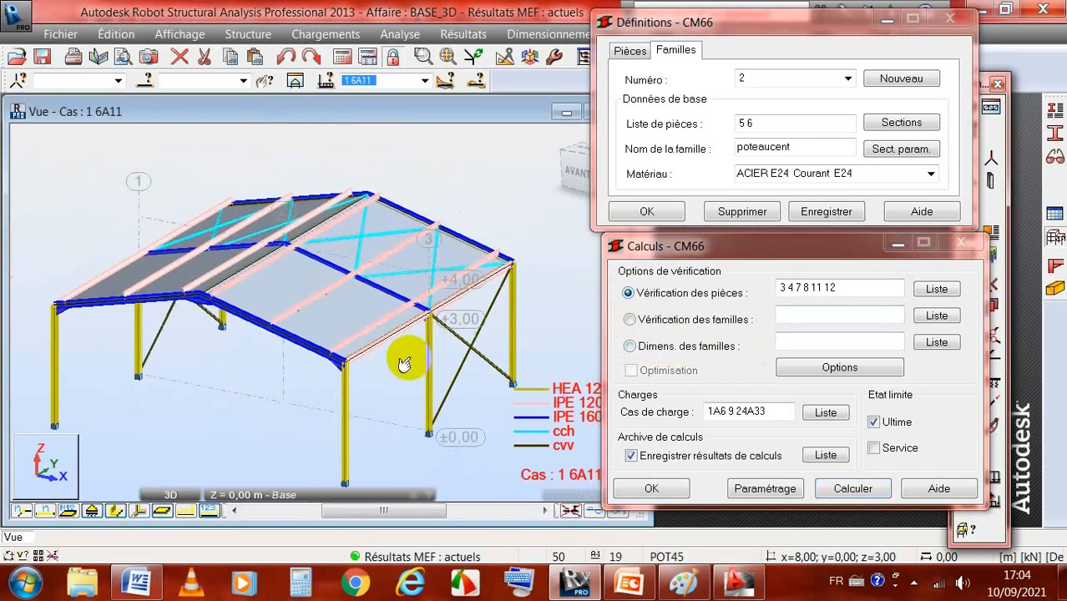
scroll(404, 365, "down", 1)
scroll(373, 448, "up", 1)
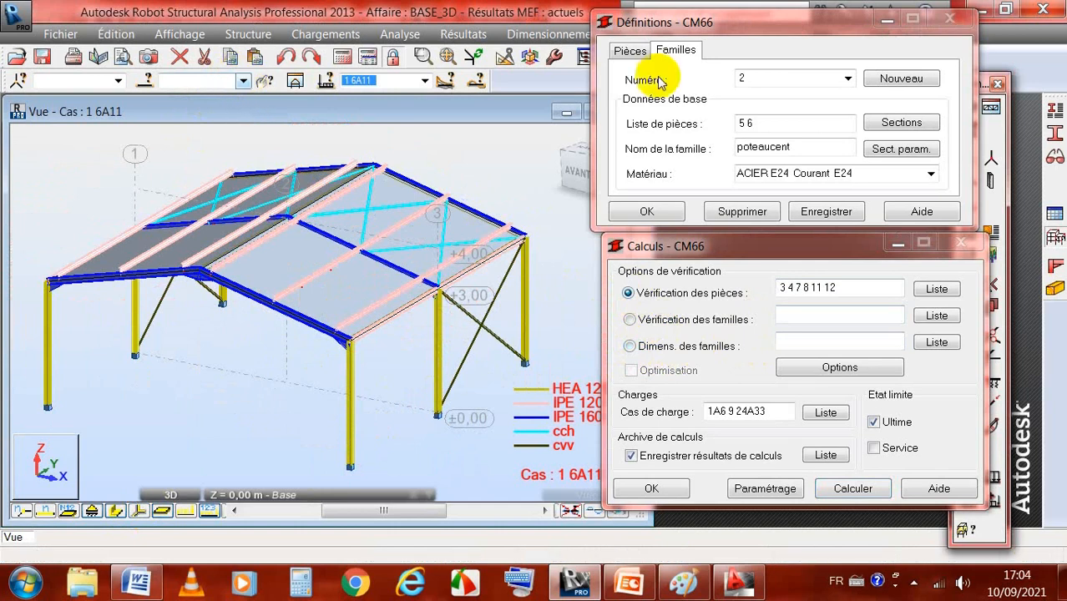
Step: Recall family 1 in the family definitions, saving its pending changes, and select the poteaurive bars in the model
left_click(849, 79)
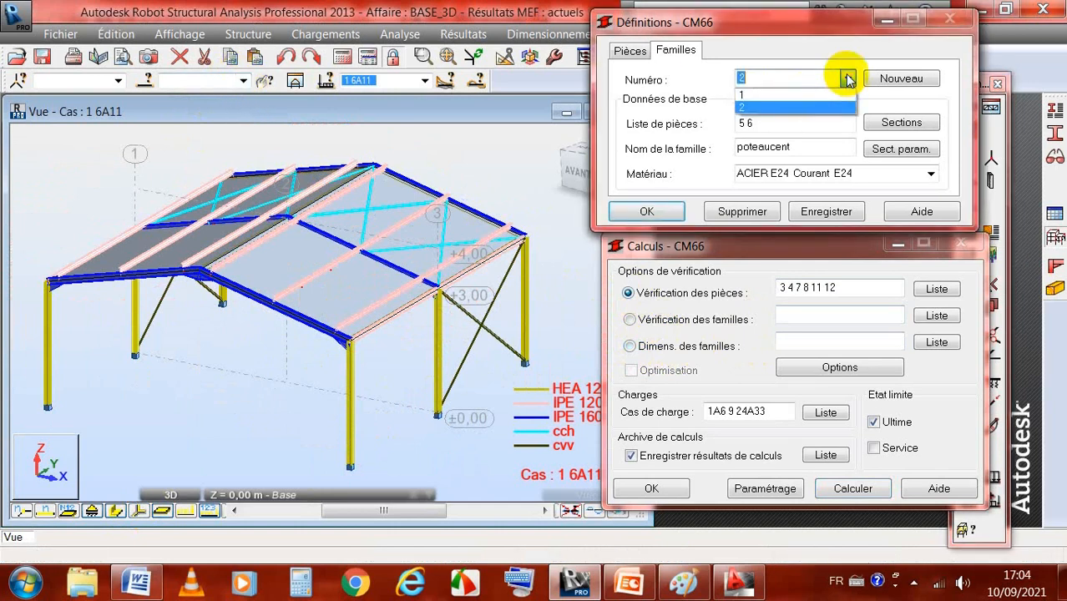
left_click(756, 96)
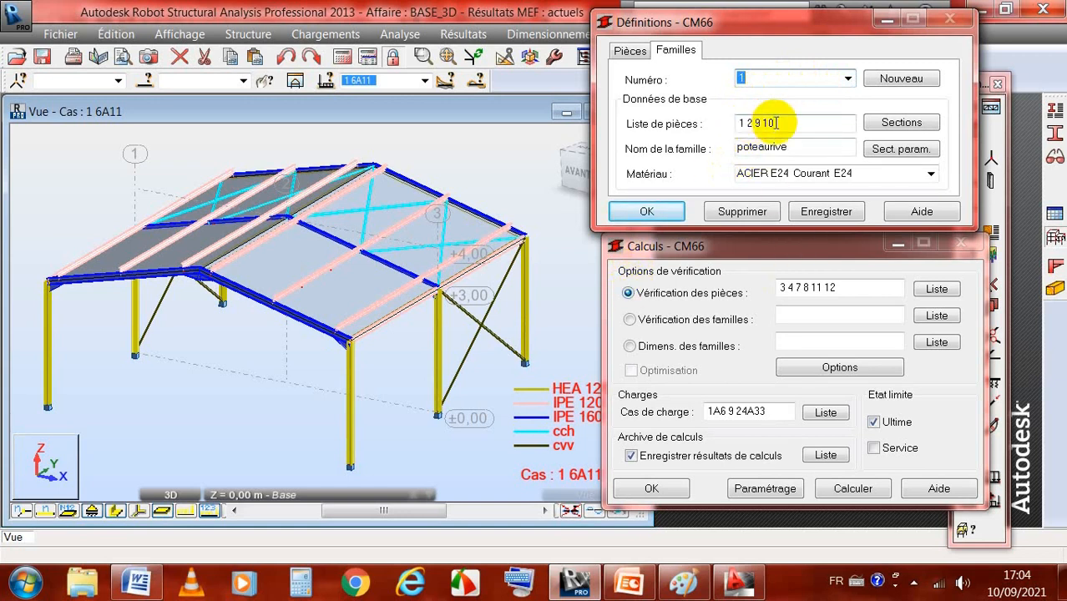
left_click(242, 80)
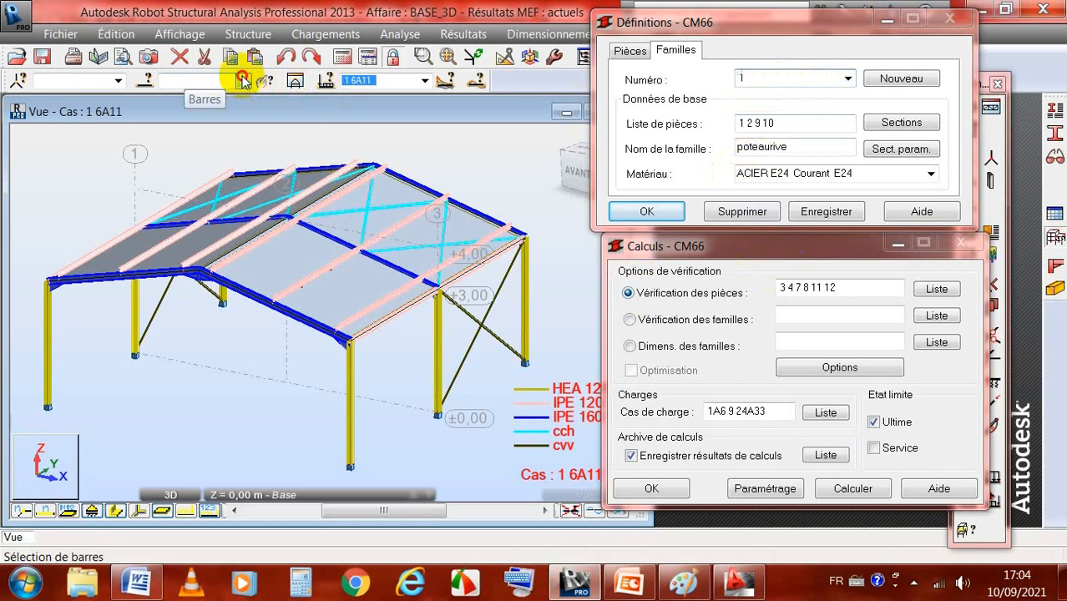
left_click(596, 333)
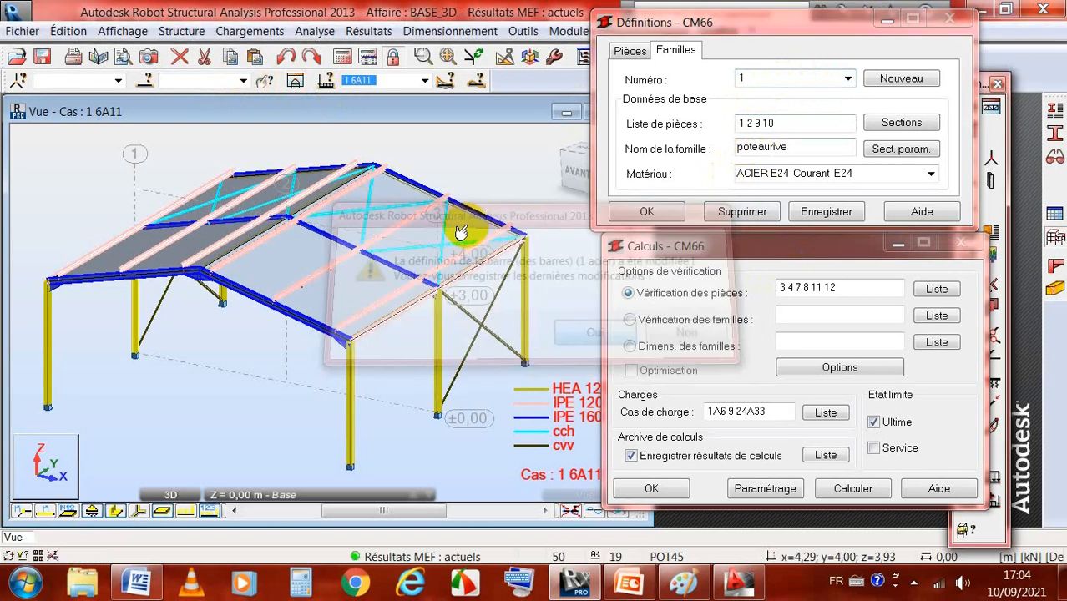
left_click(243, 81)
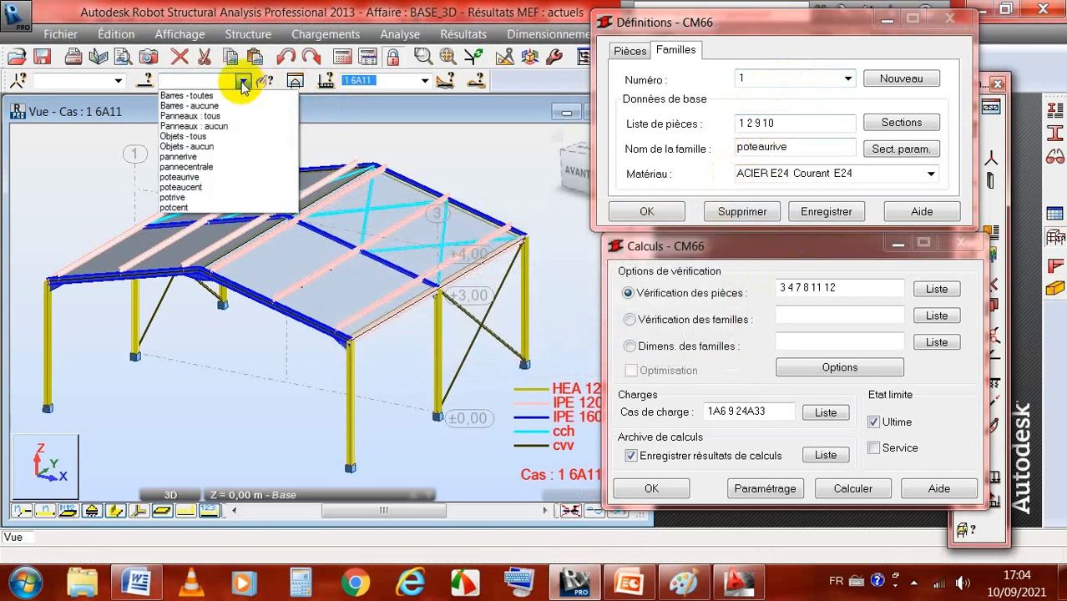
left_click(201, 177)
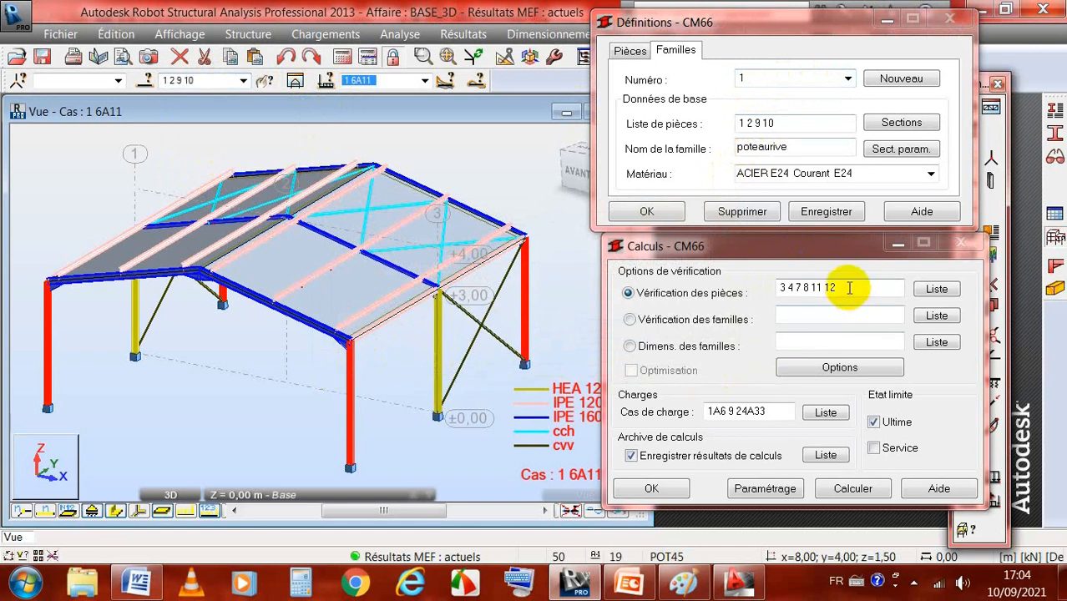
Step: Run the CM66 verification for members 1 2 9 10, adding the service limit state to the ultimate one
left_click_drag(849, 288, 761, 290)
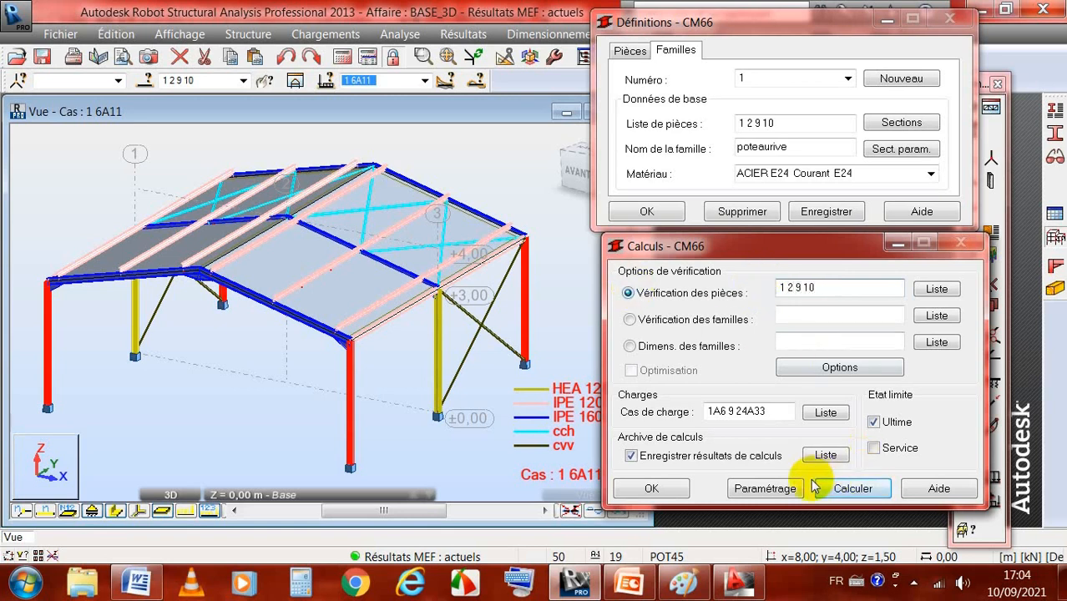
left_click(873, 447)
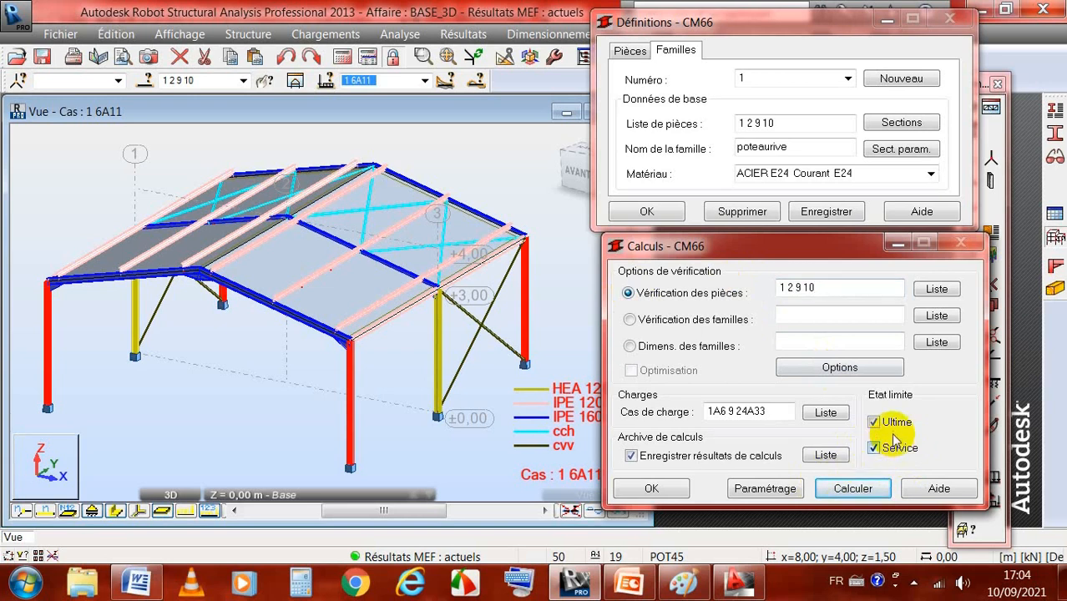
left_click(868, 490)
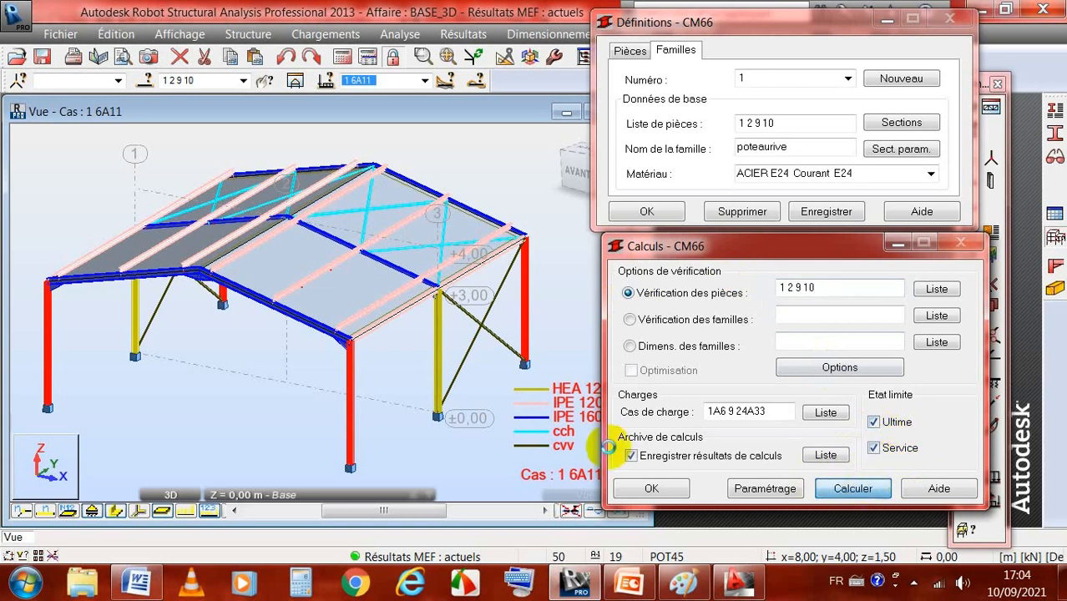
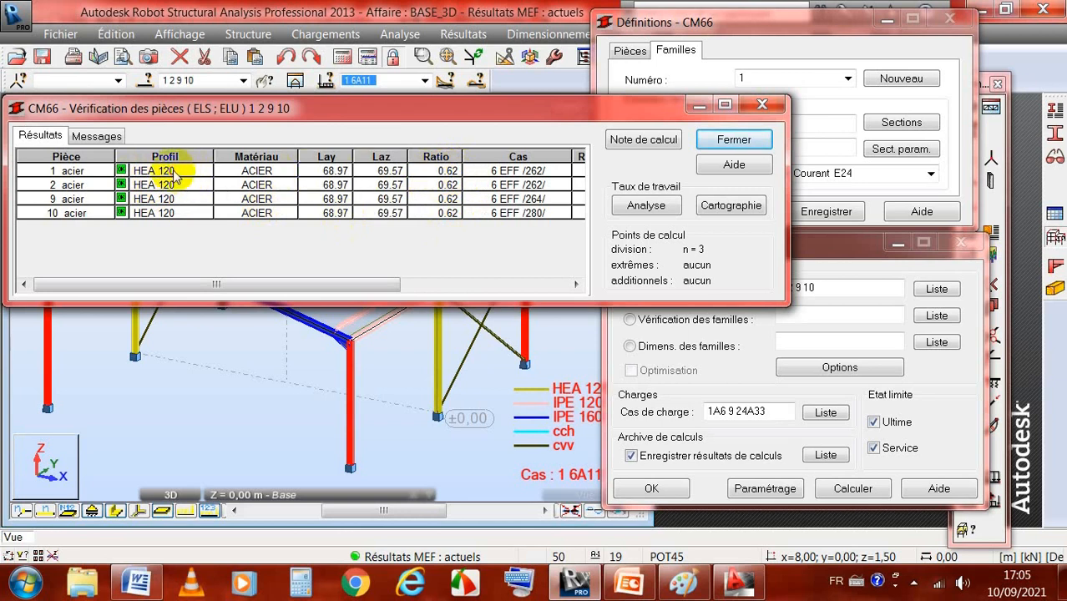
Step: Examine the detailed CM66 results of member 1, and close the verification results without archiving them
double_click(175, 172)
left_click_drag(335, 313, 393, 60)
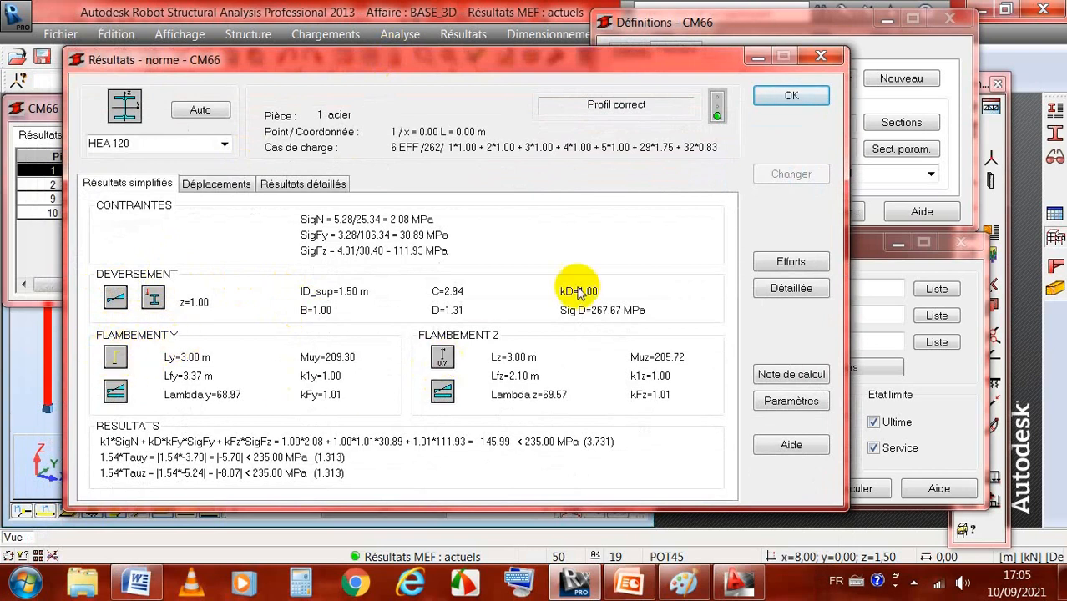
left_click(790, 98)
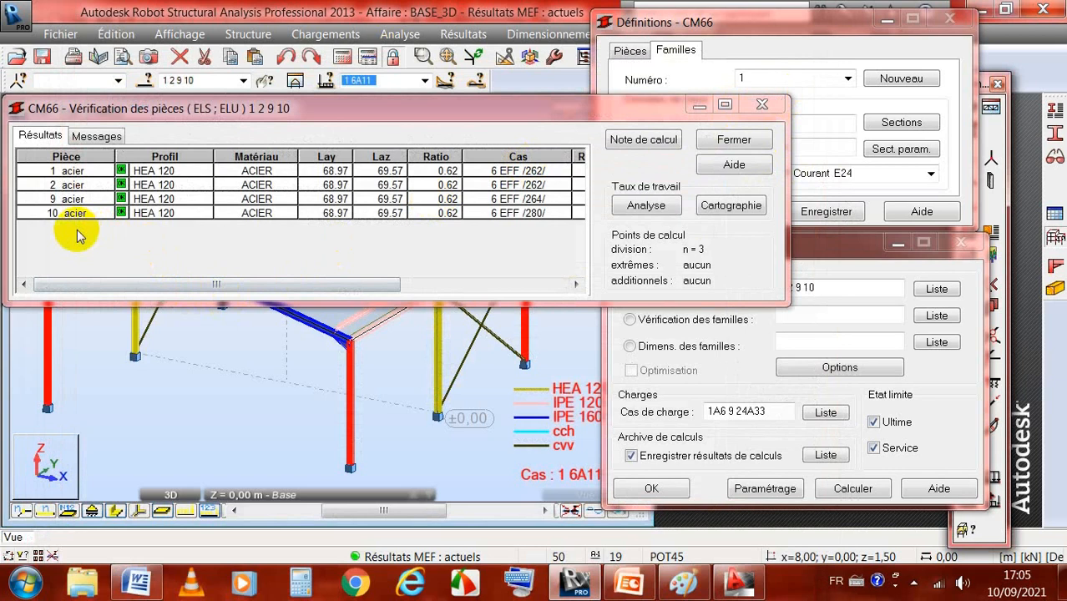
left_click(732, 140)
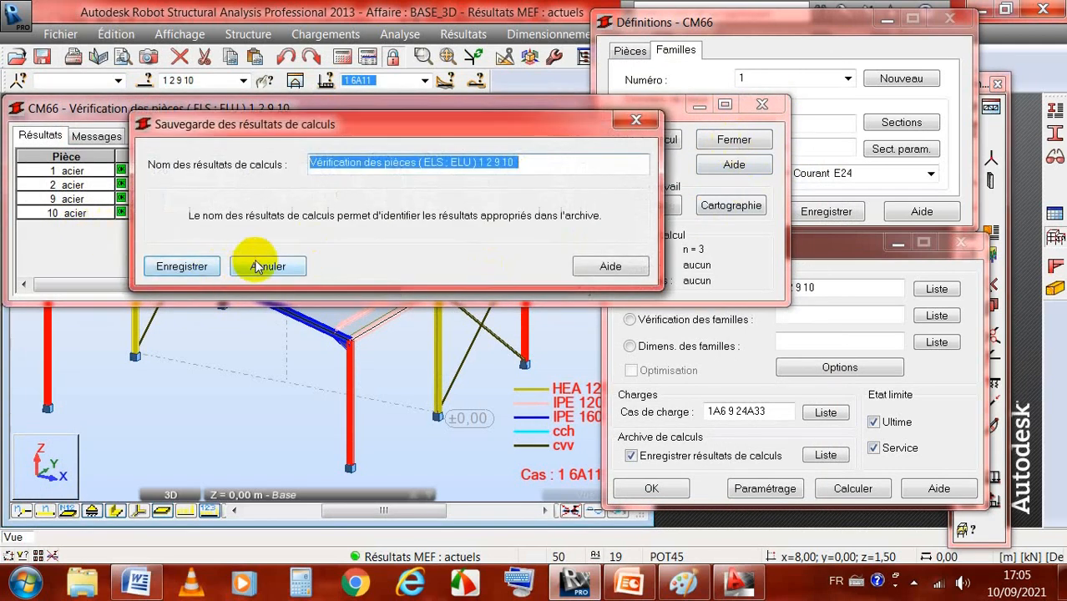
left_click(265, 266)
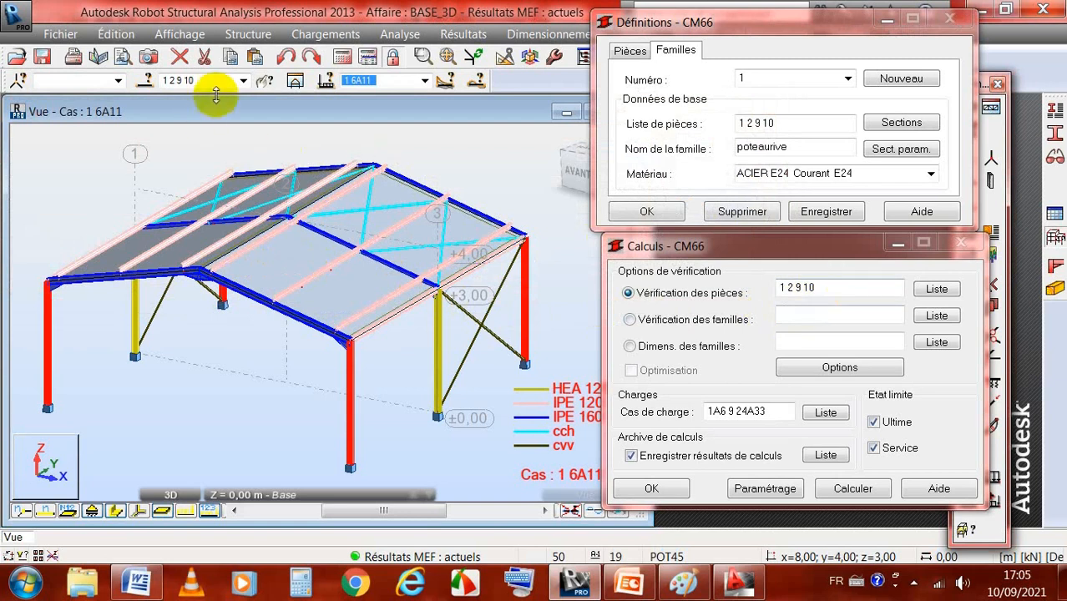
Step: Select the poteaucent bars in the model and run the CM66 verification for members 5 6
left_click(244, 81)
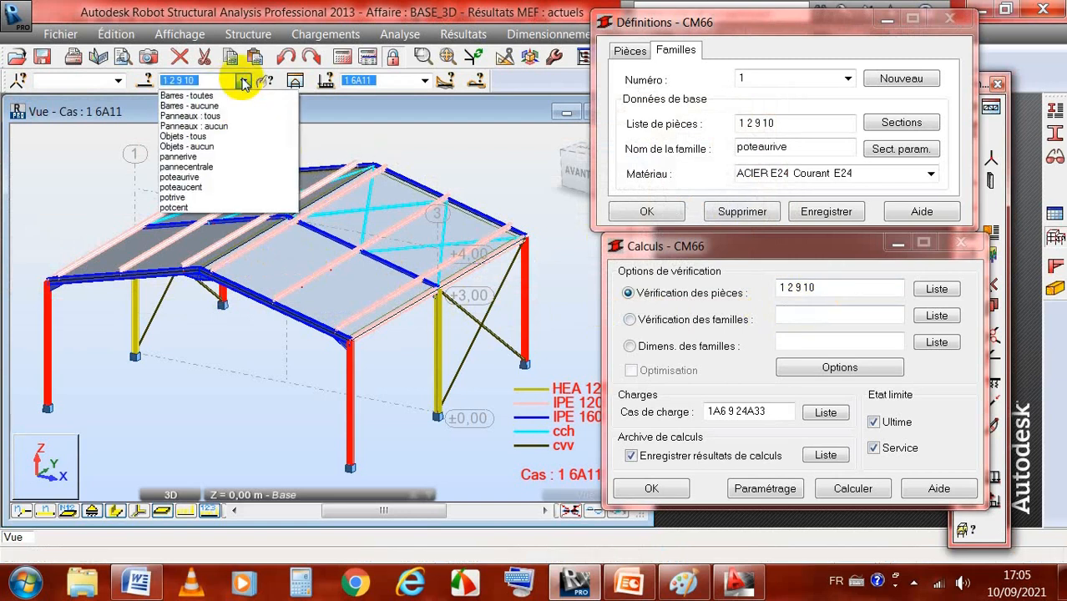
left_click(189, 191)
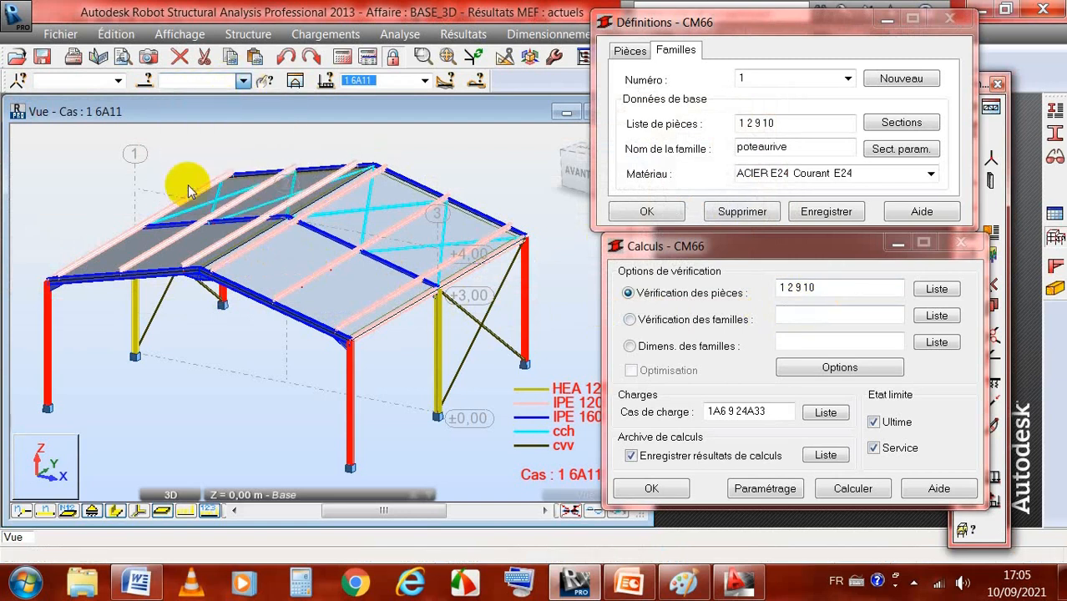
left_click(828, 284)
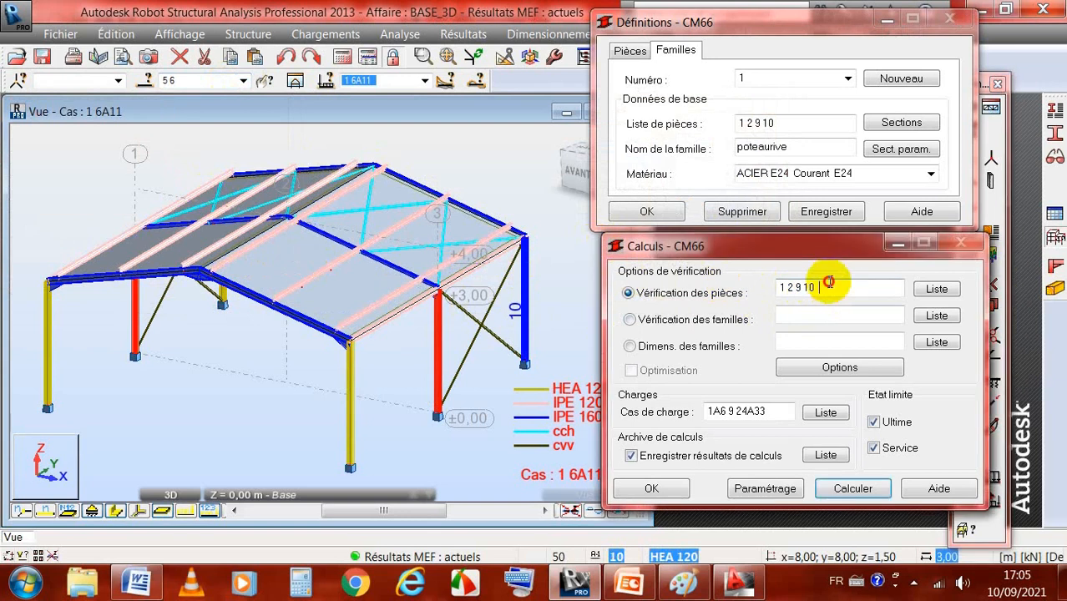
left_click_drag(828, 284, 738, 291)
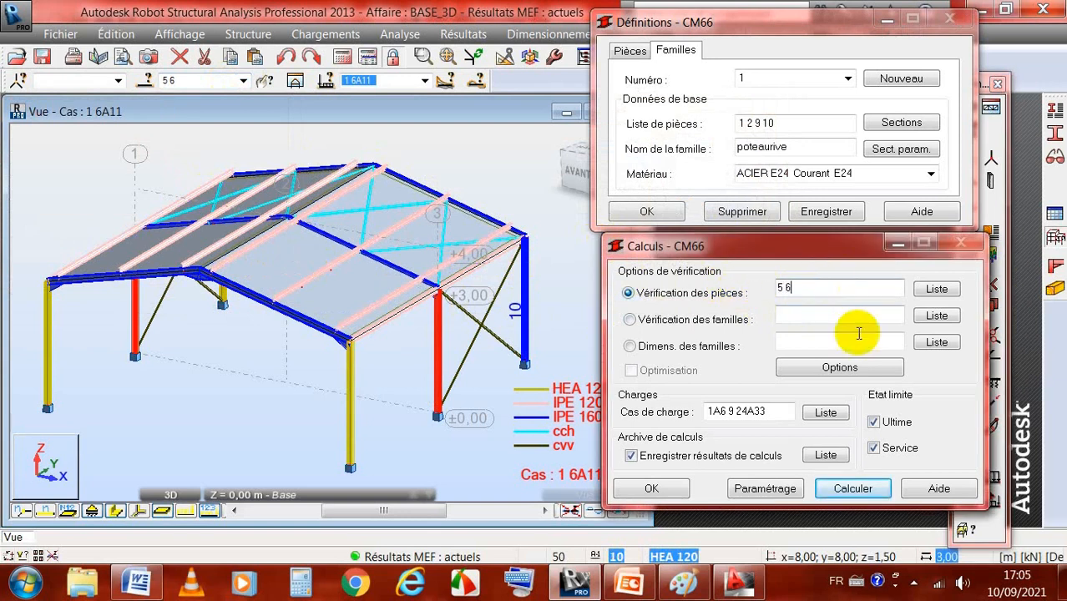
left_click(853, 490)
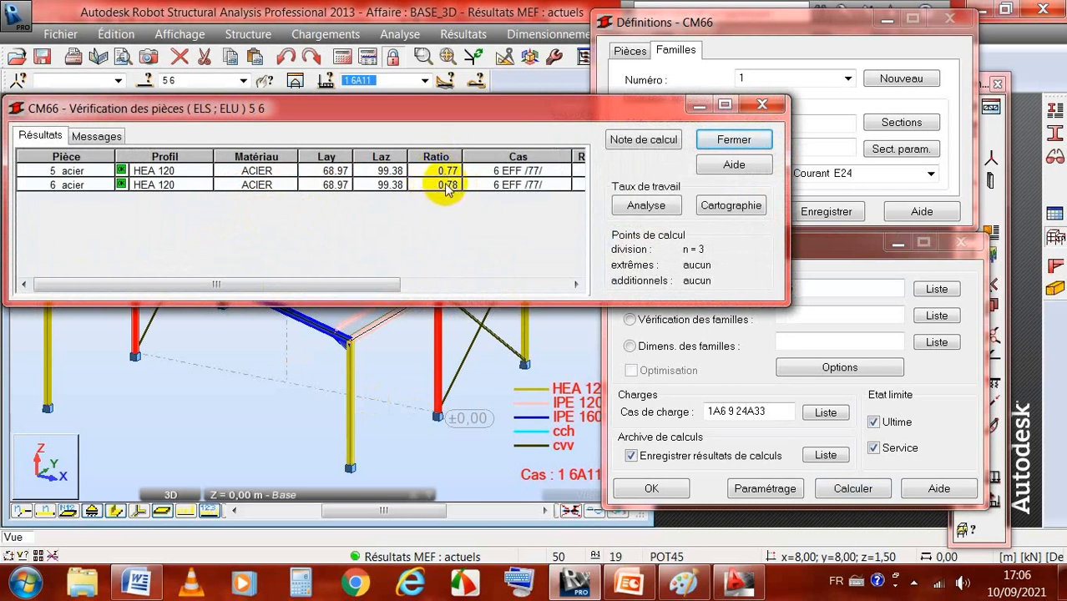
Step: Examine the simplified CM66 results of member 5
double_click(158, 175)
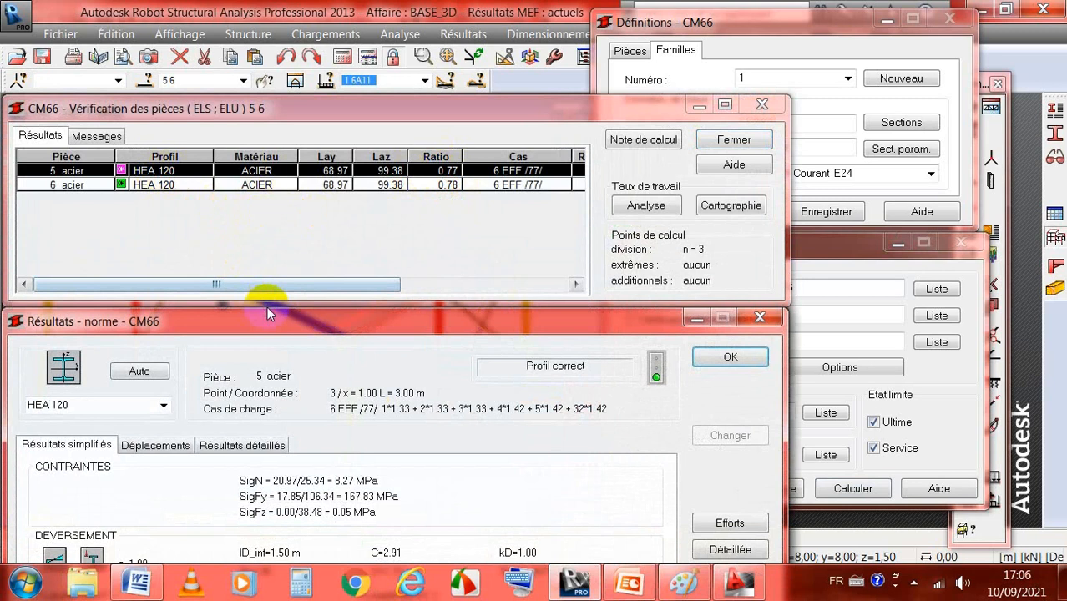
left_click_drag(270, 315, 347, 75)
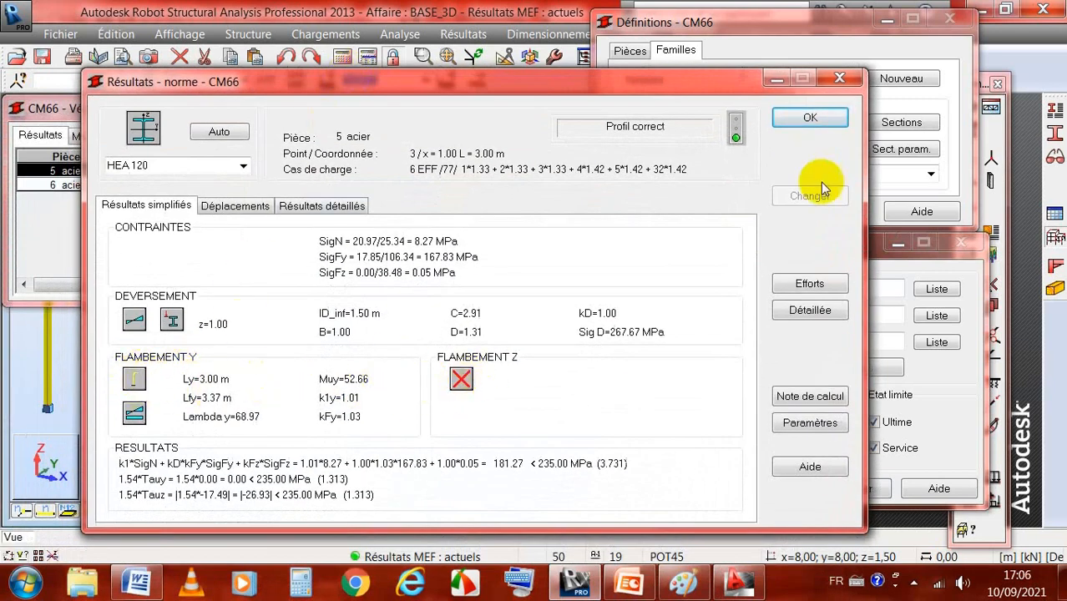
left_click(803, 121)
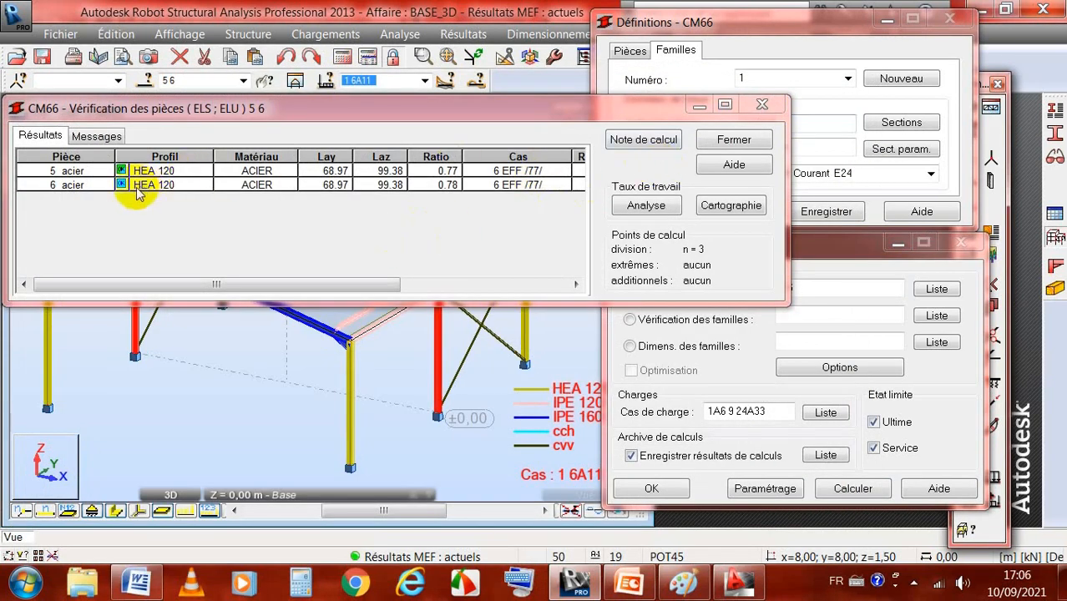
Step: Try the automatic HEA profile check in member 5's results, and close the verification without archiving it
double_click(175, 171)
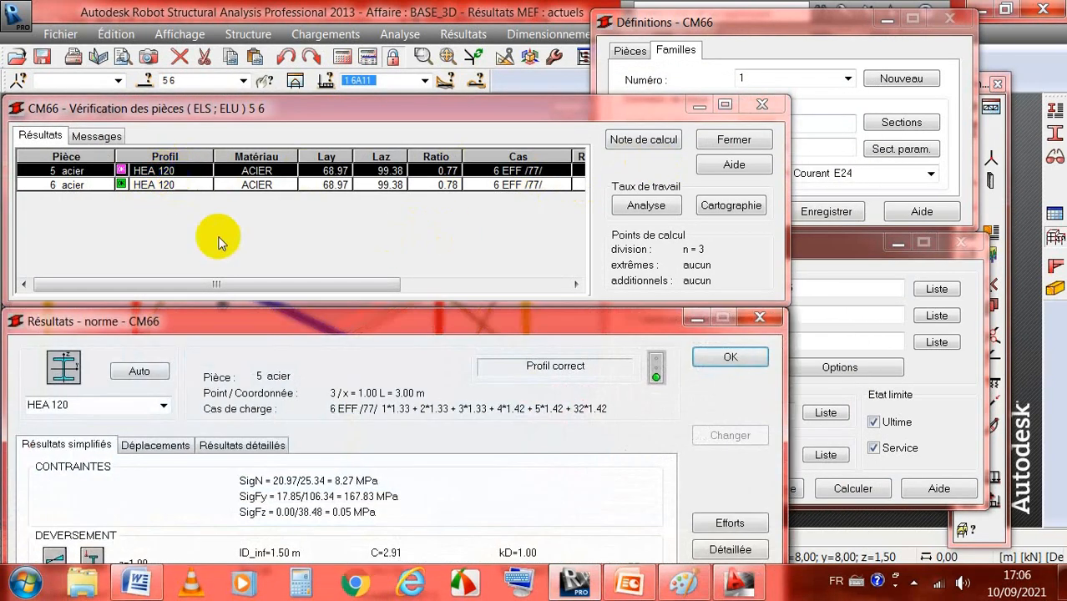
left_click_drag(306, 315, 418, 67)
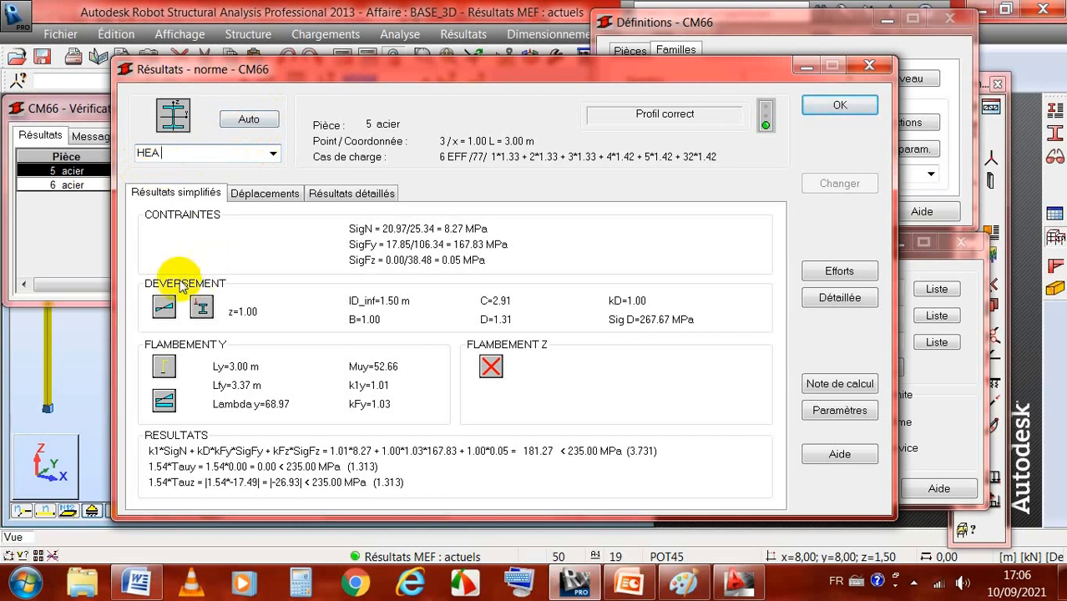
left_click(252, 119)
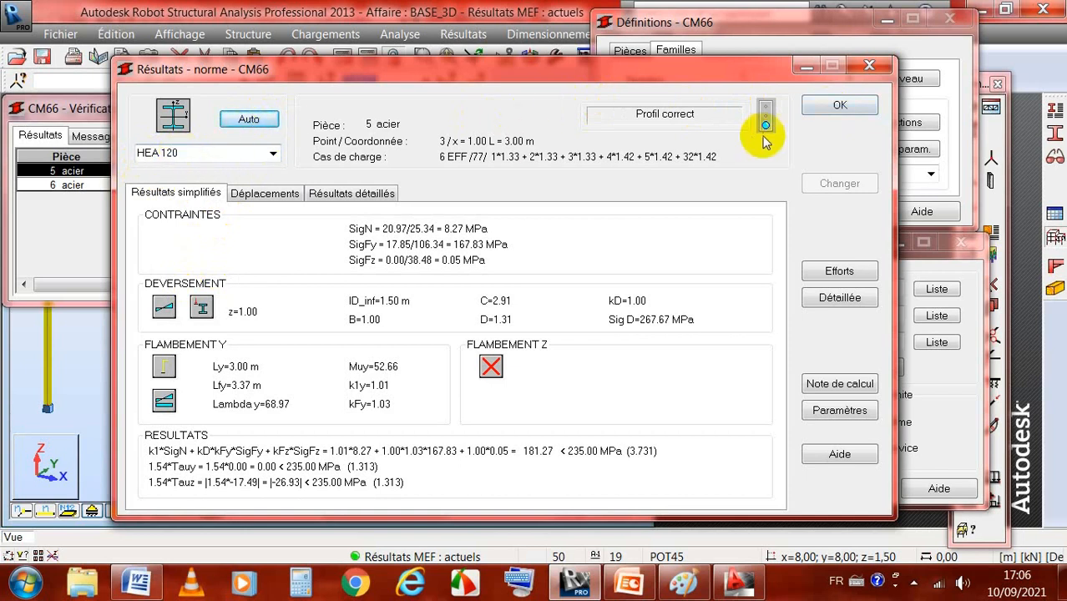
left_click(837, 107)
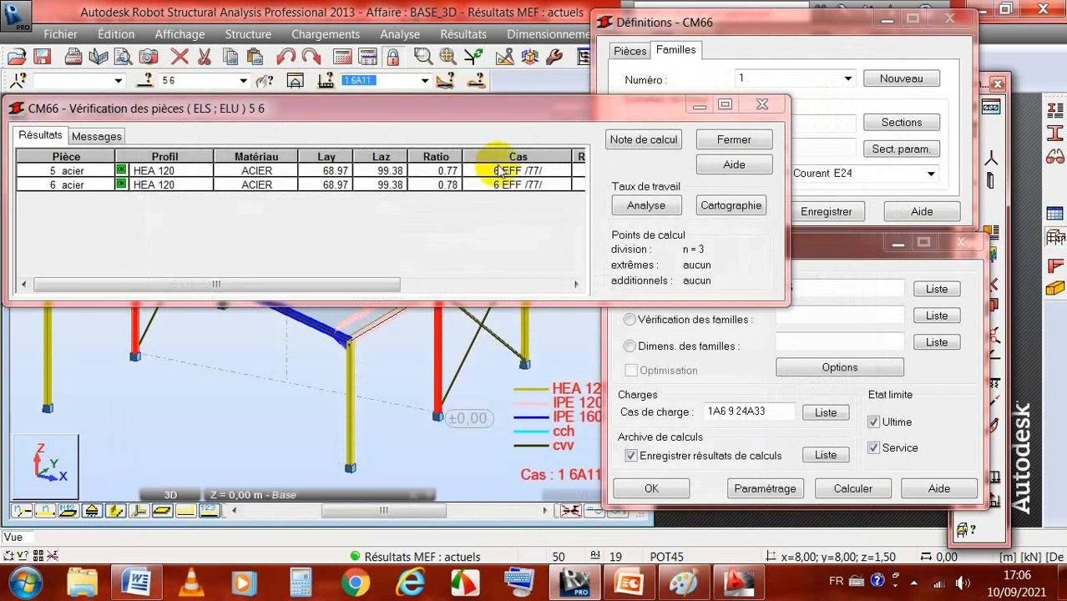
left_click(712, 141)
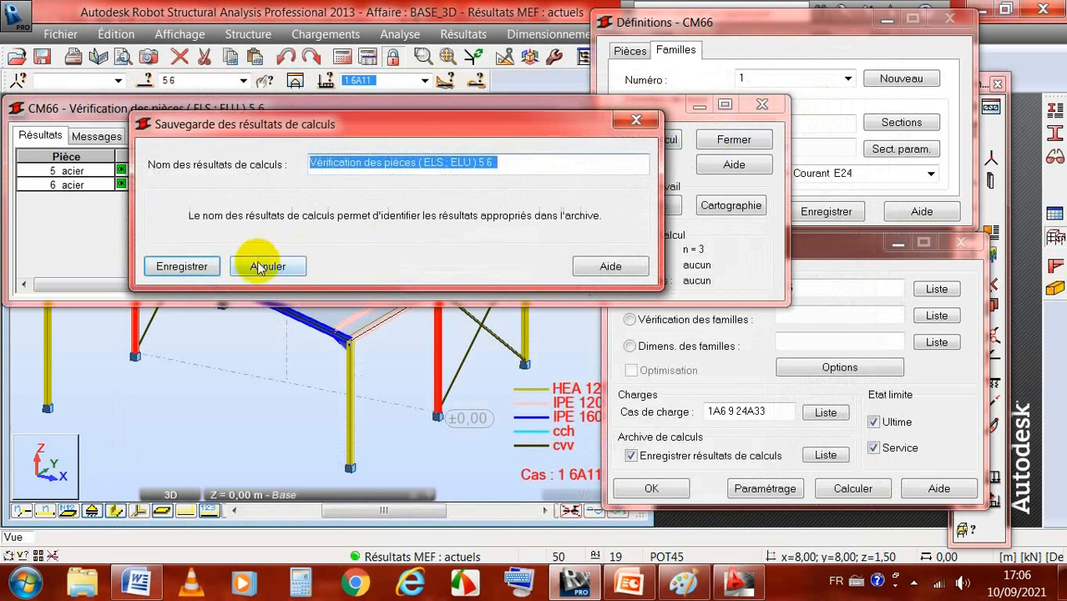
left_click(267, 264)
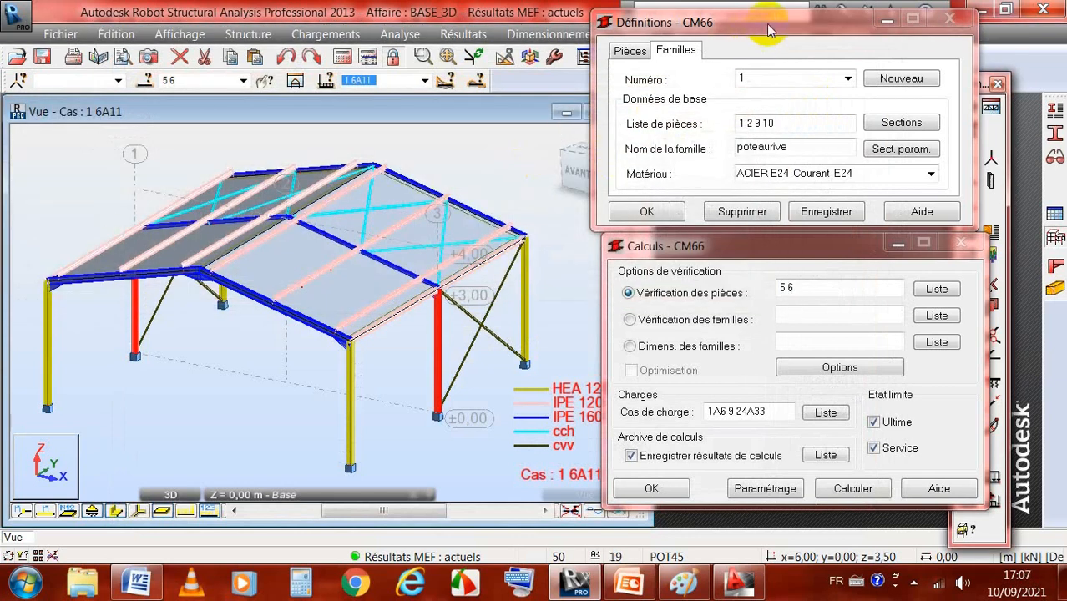
Step: Add all HEA profiles from the OTUA database to the candidate sections of family 1, poteaurive
left_click_drag(768, 30, 768, 17)
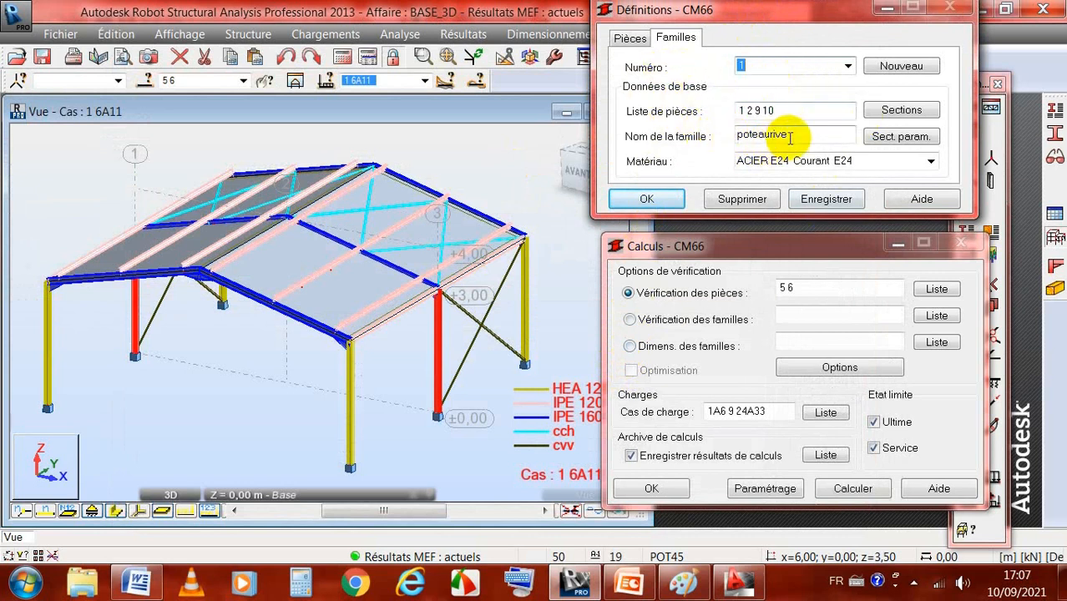
left_click(902, 110)
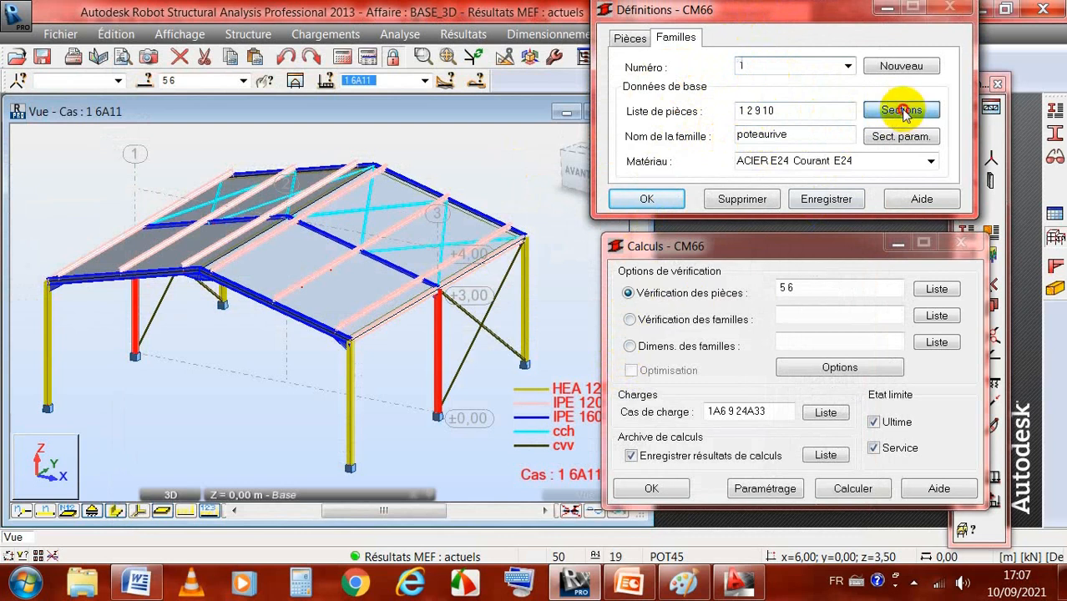
left_click_drag(841, 121, 808, 51)
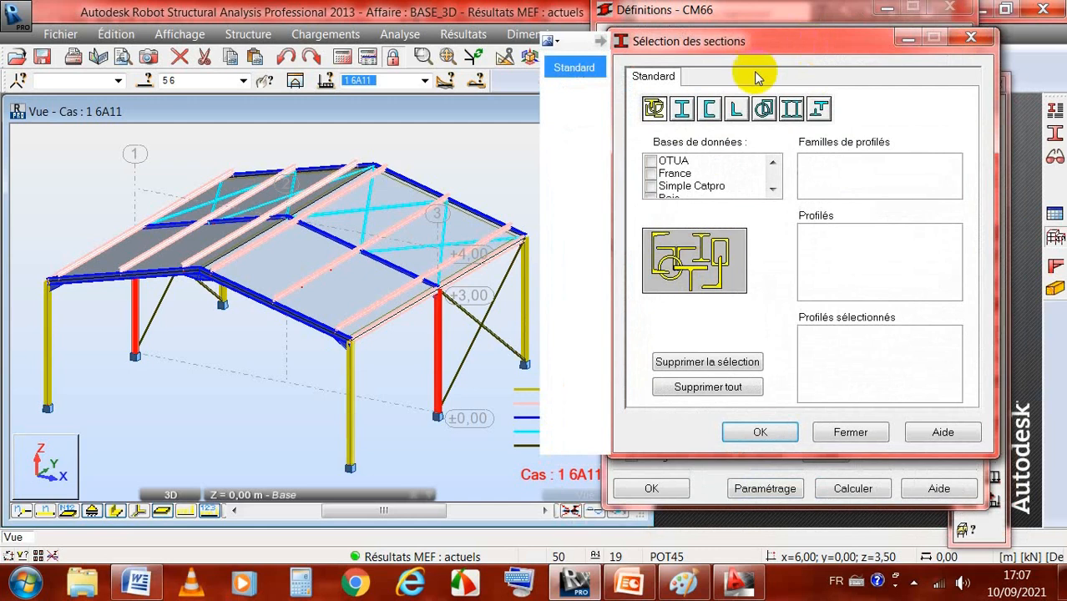
left_click(651, 163)
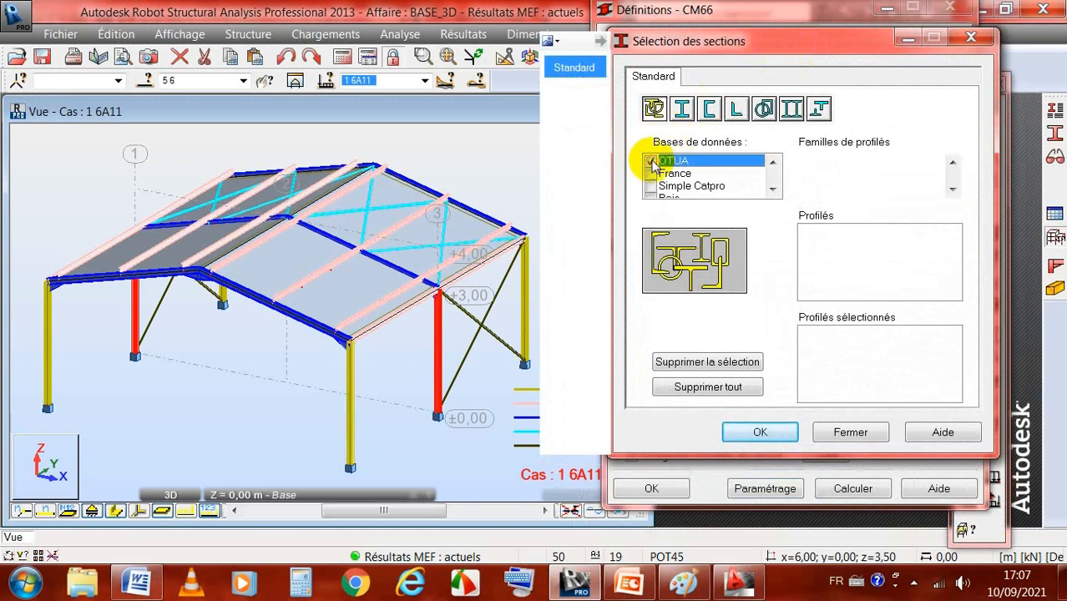
left_click(955, 188)
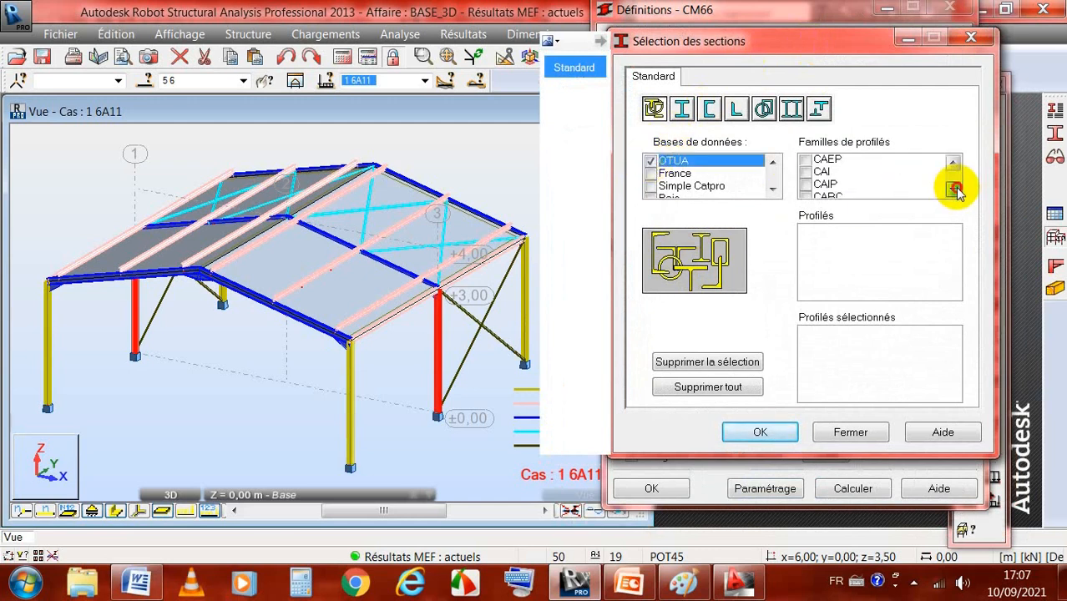
left_click_drag(955, 189, 955, 187)
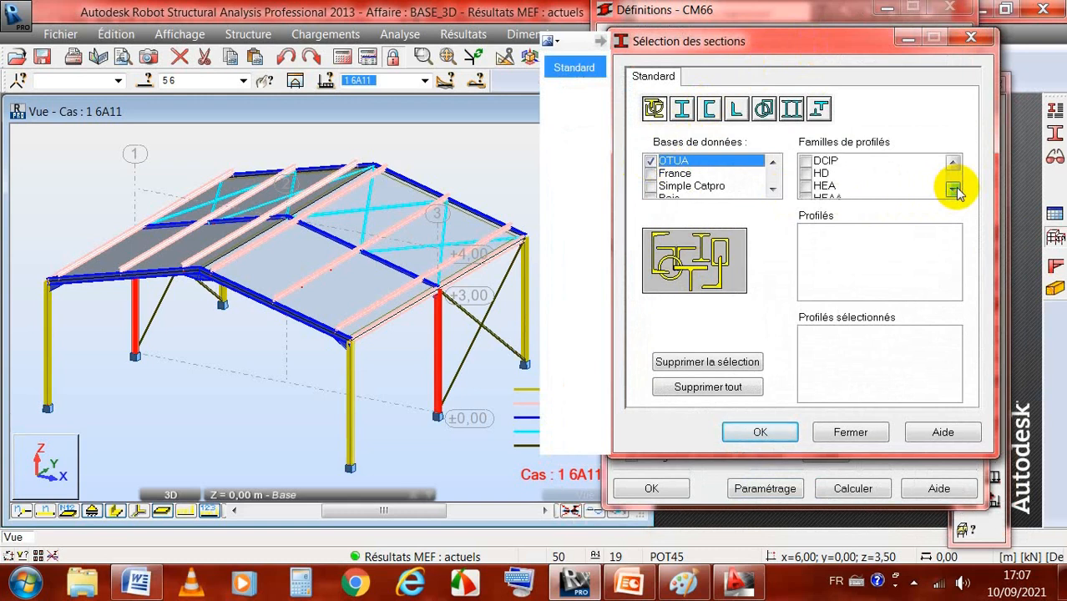
left_click(825, 187)
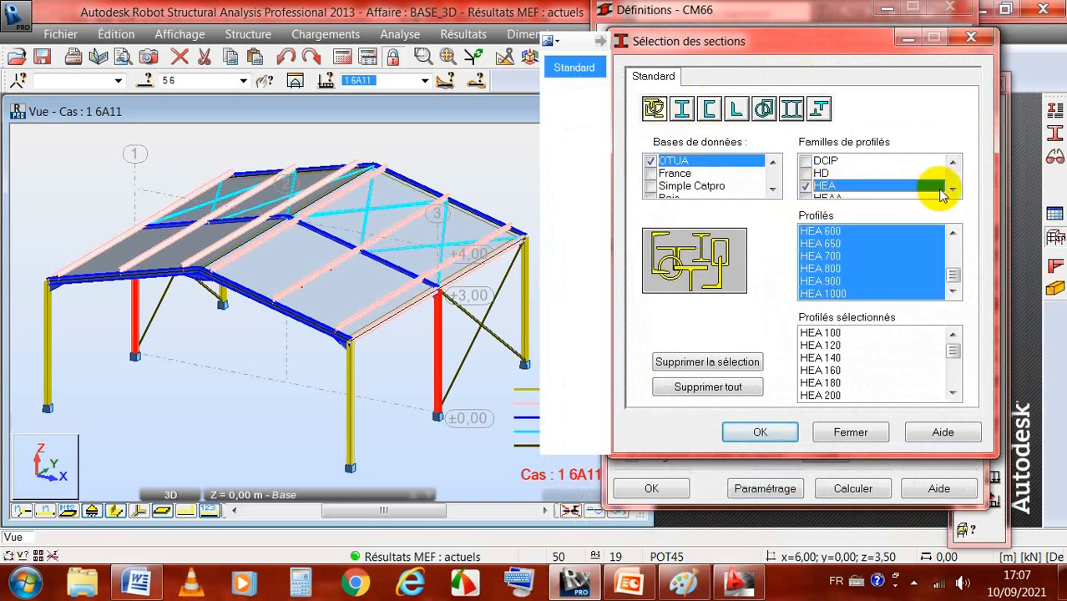
Step: Add all IPE profiles to the candidate sections of family 1 as well and save the family definition
left_click_drag(952, 192, 952, 190)
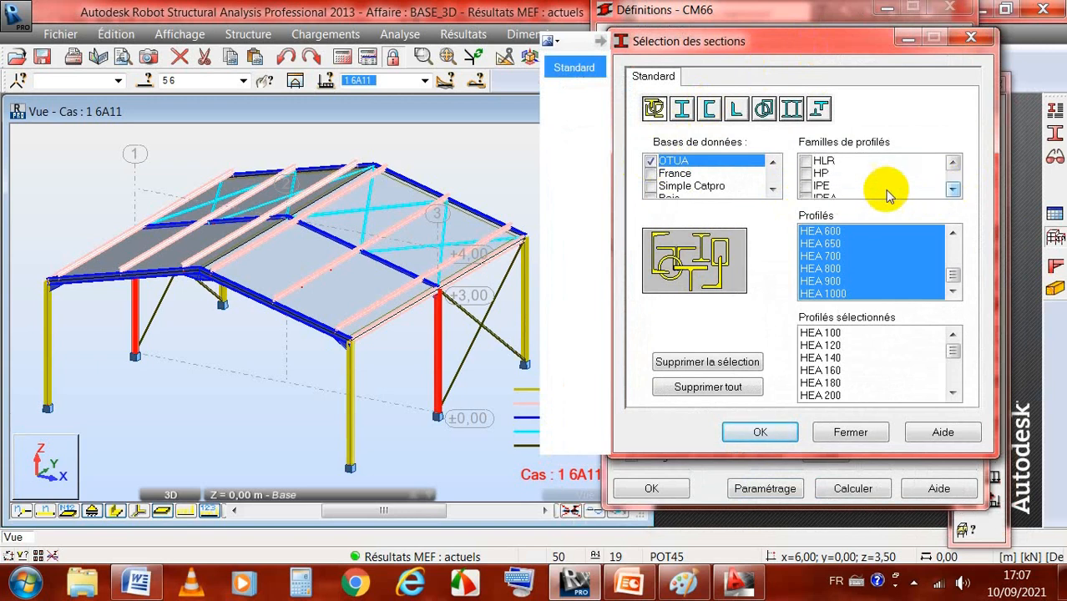
left_click(804, 185)
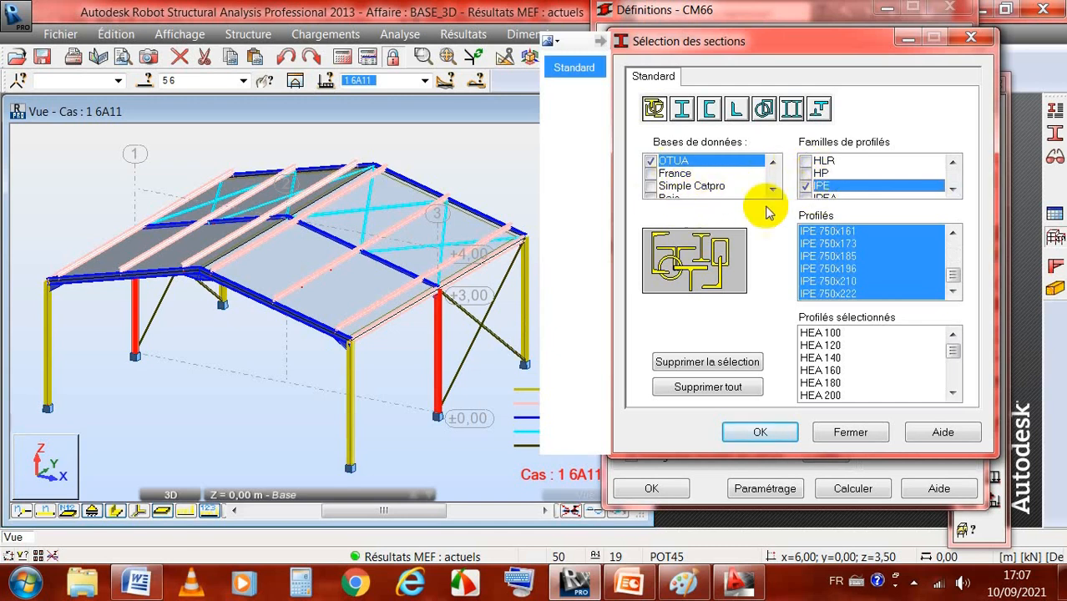
left_click(760, 433)
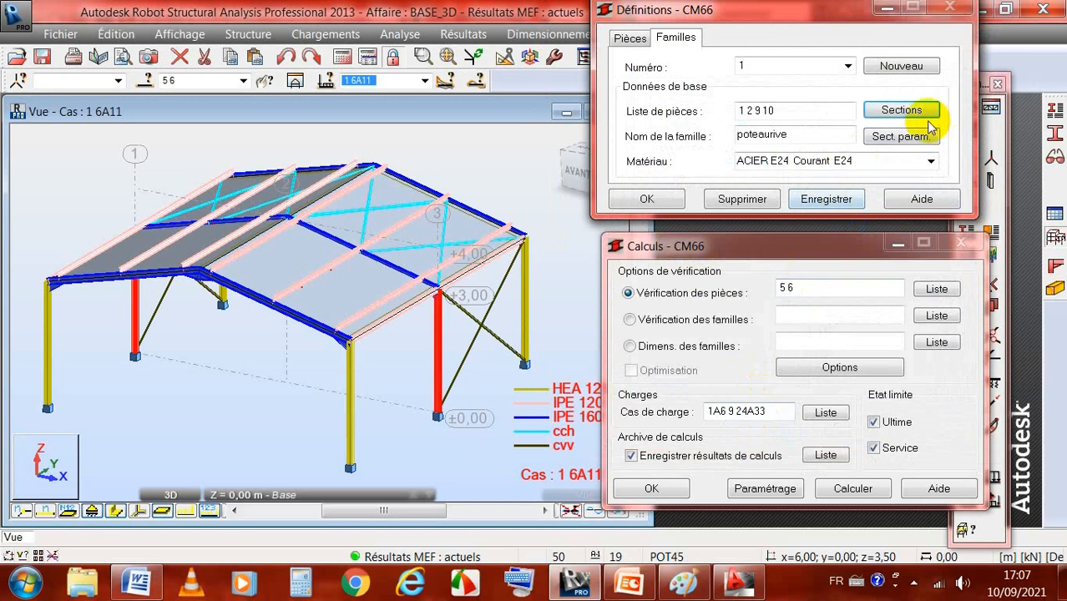
left_click(827, 200)
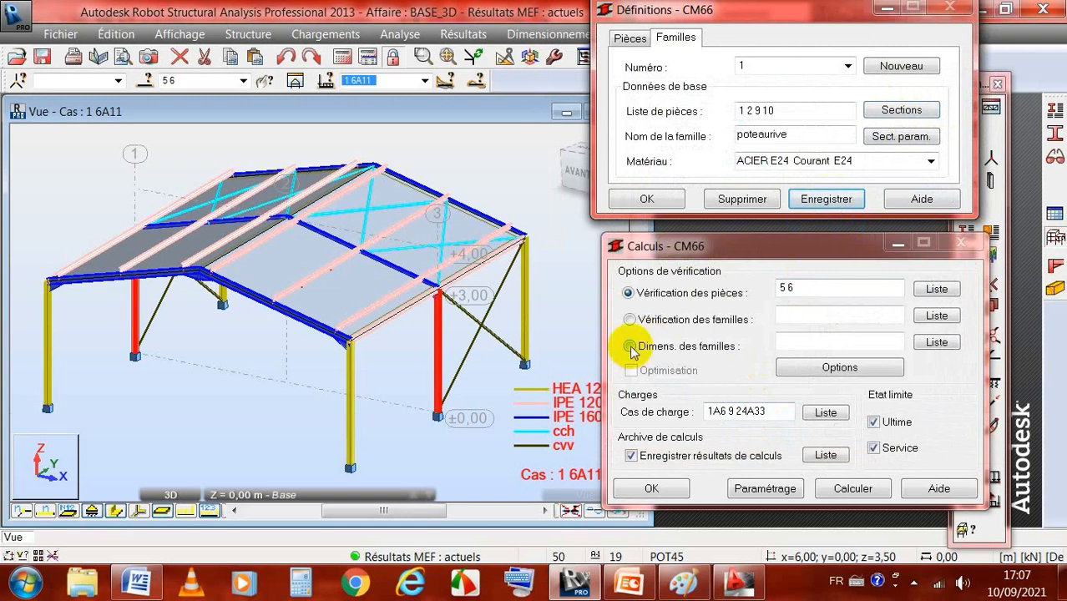
Step: Switch the CM66 calculation to family dimensioning and try to run it with an empty family list
left_click(629, 347)
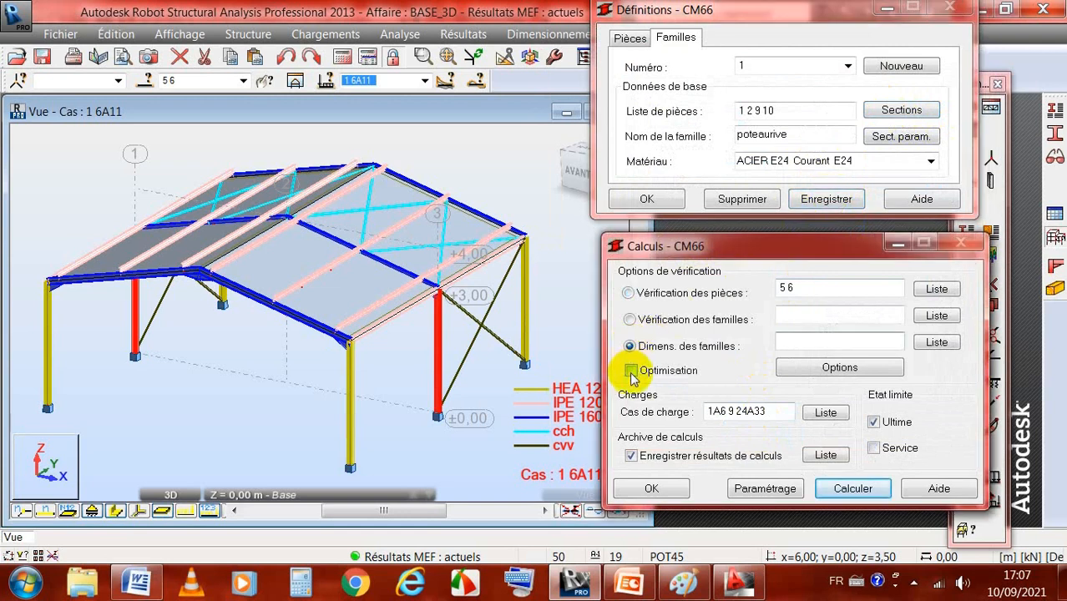
left_click(860, 338)
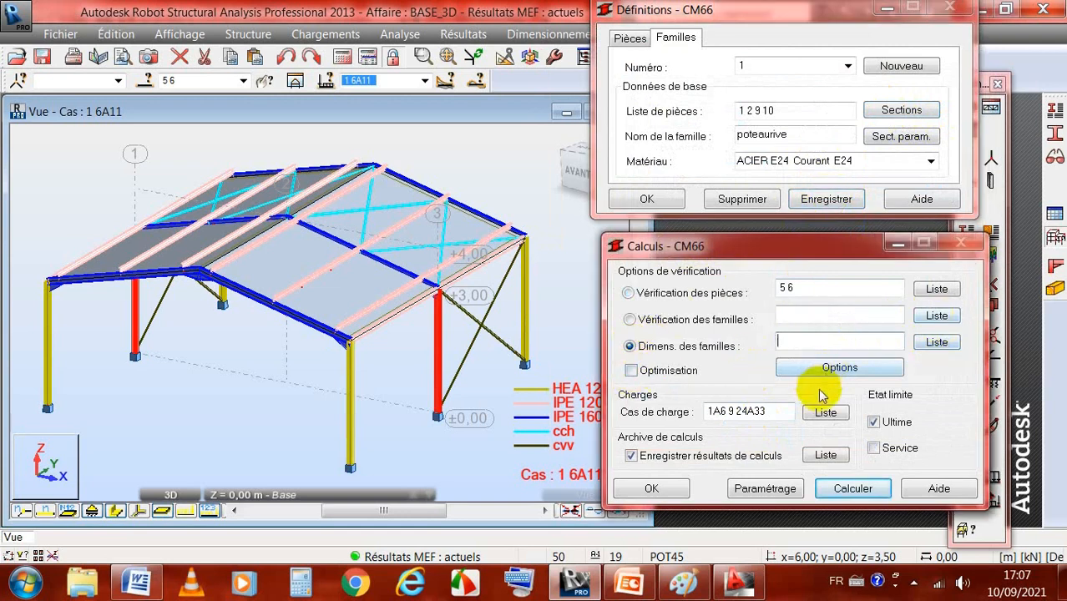
left_click(855, 489)
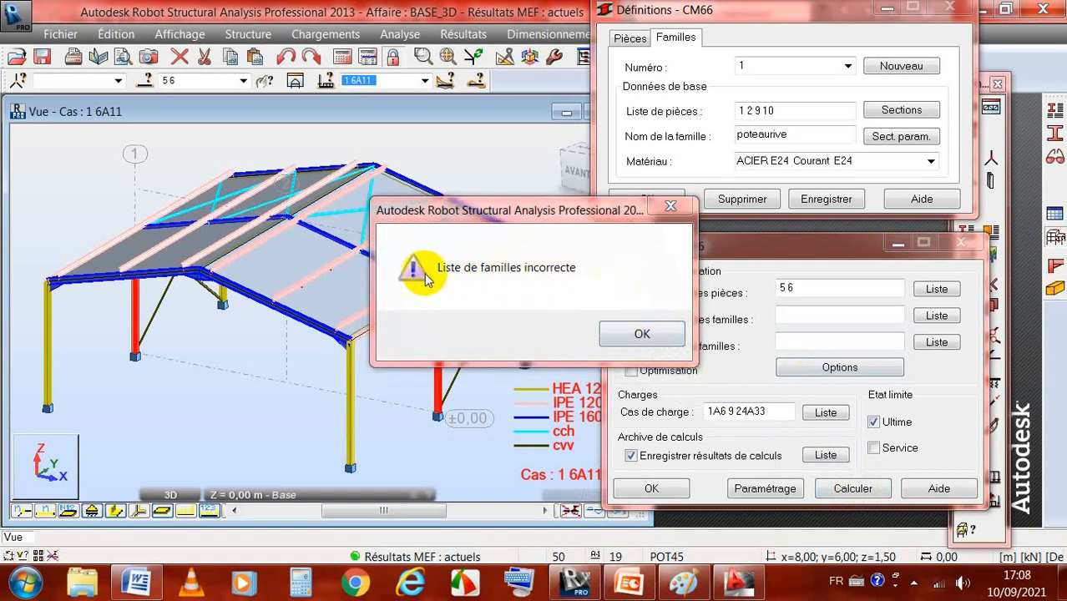
left_click(624, 334)
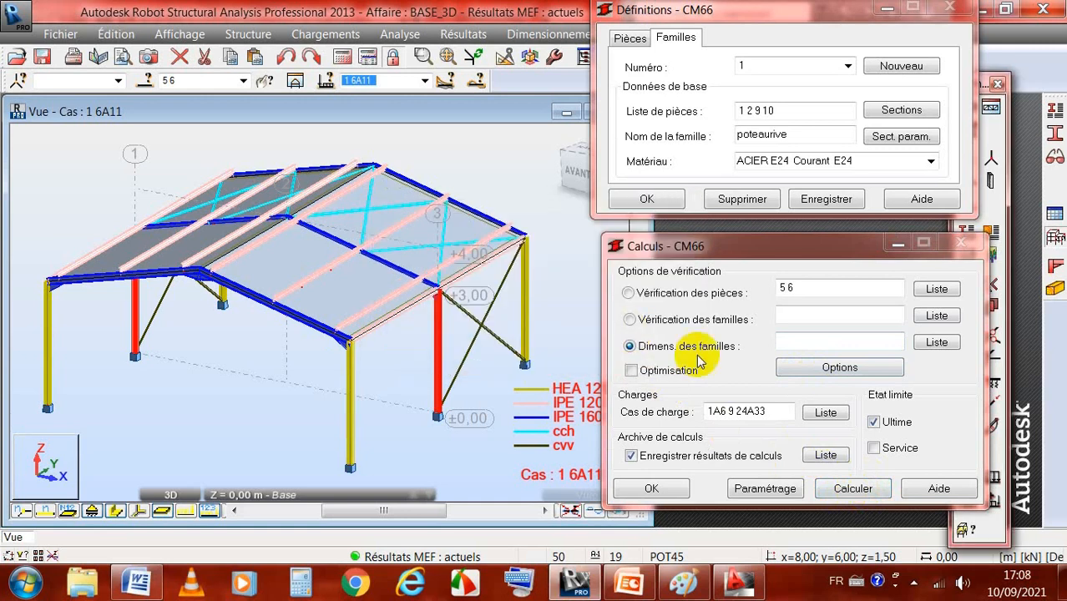
Step: Assign family 1, poteaurive, to the CM66 family dimensioning list and run the calculation
left_click(791, 343)
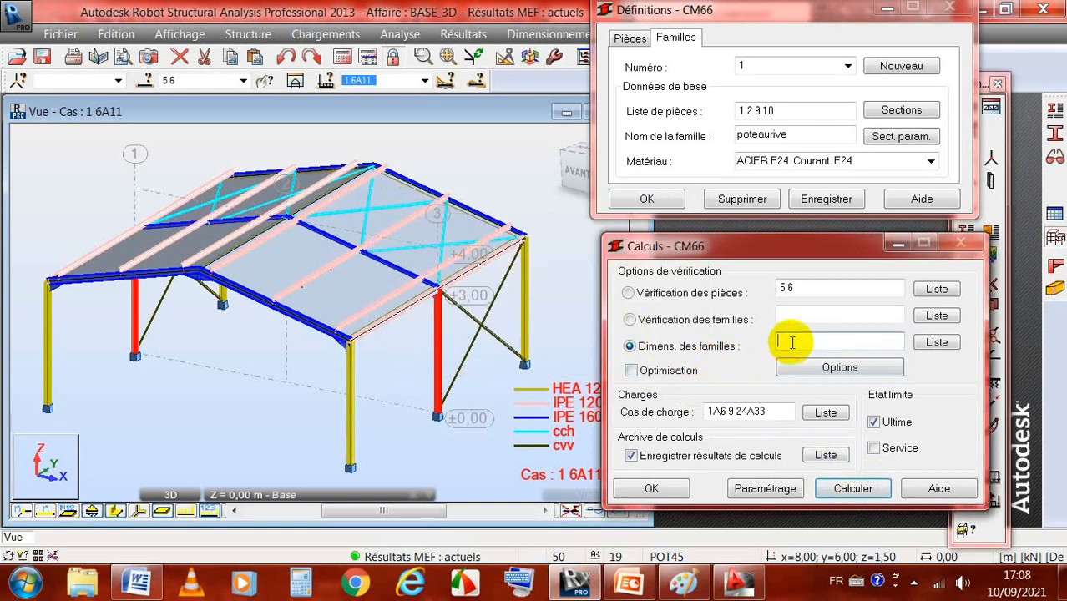
left_click(935, 343)
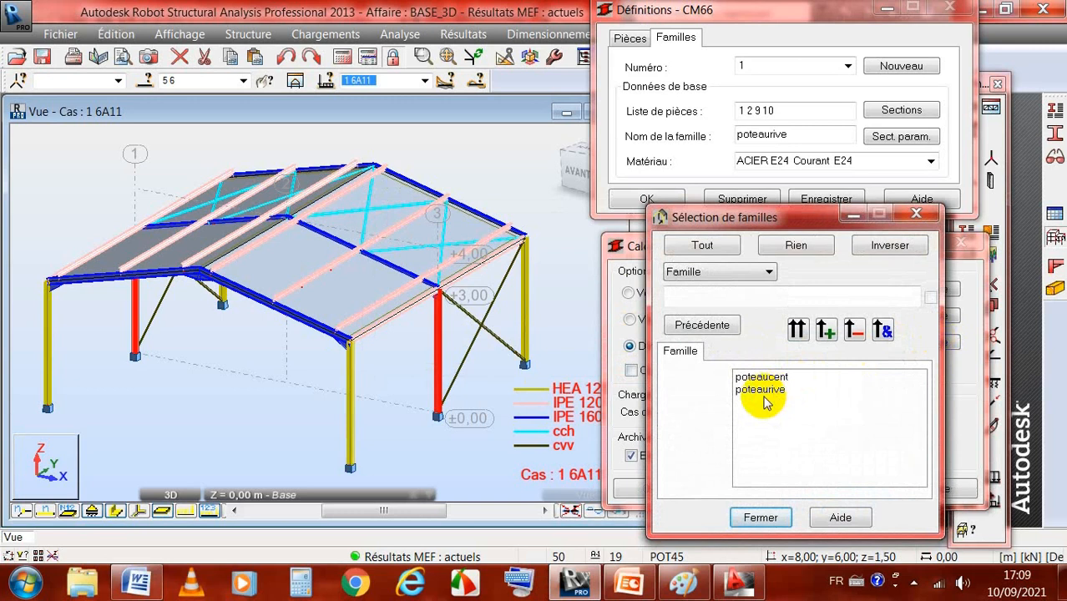
left_click(798, 330)
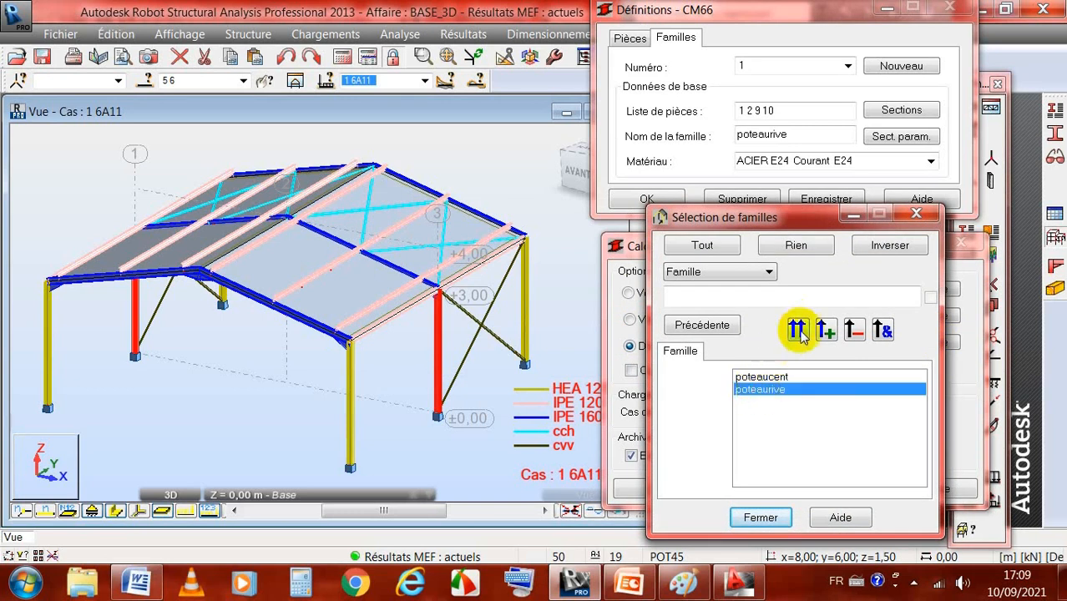
left_click(767, 517)
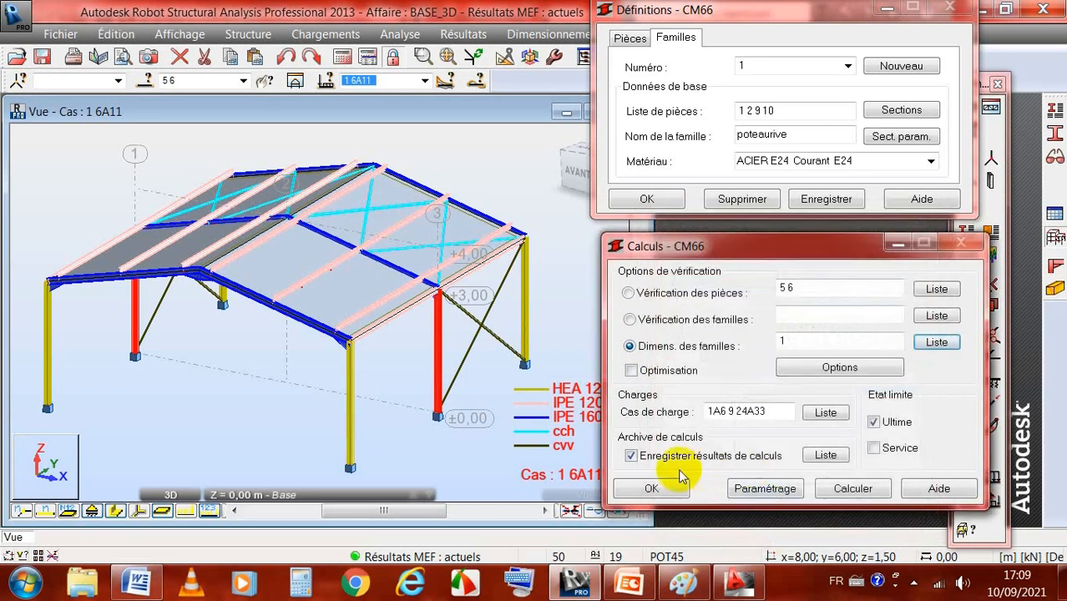
left_click(852, 491)
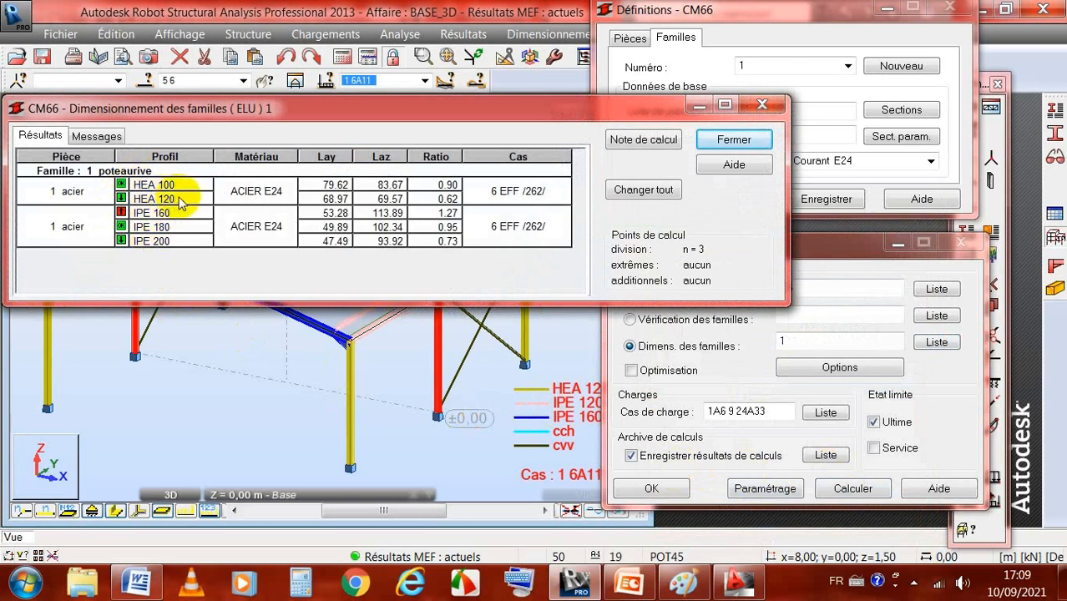
Step: Review the HEA and IPE profile ratios proposed for family 1, and close the dimensioning results without archiving them
left_click(125, 237)
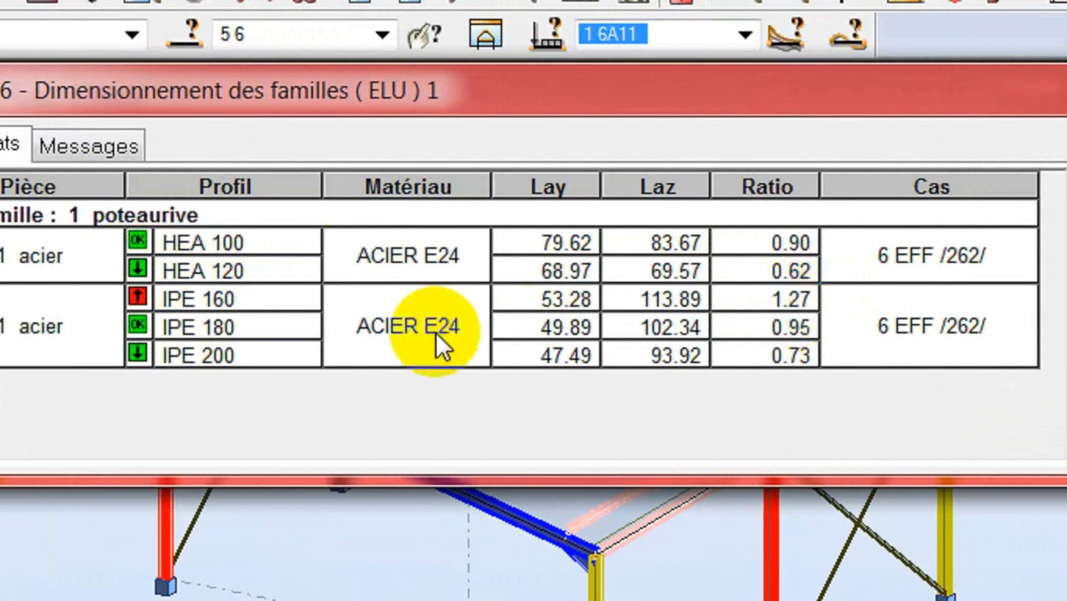
left_click(138, 327)
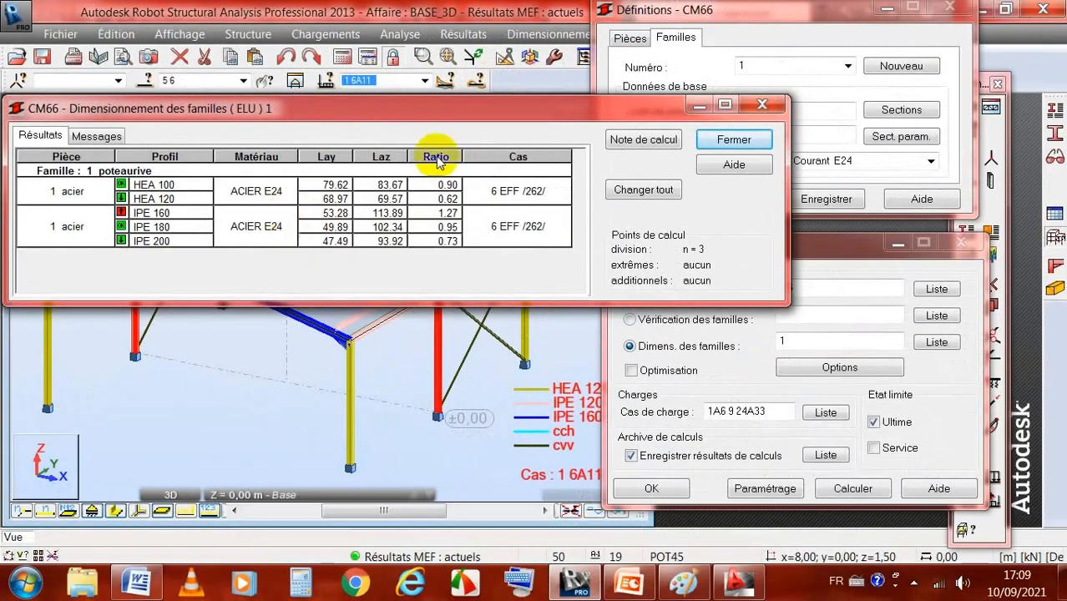
left_click(733, 140)
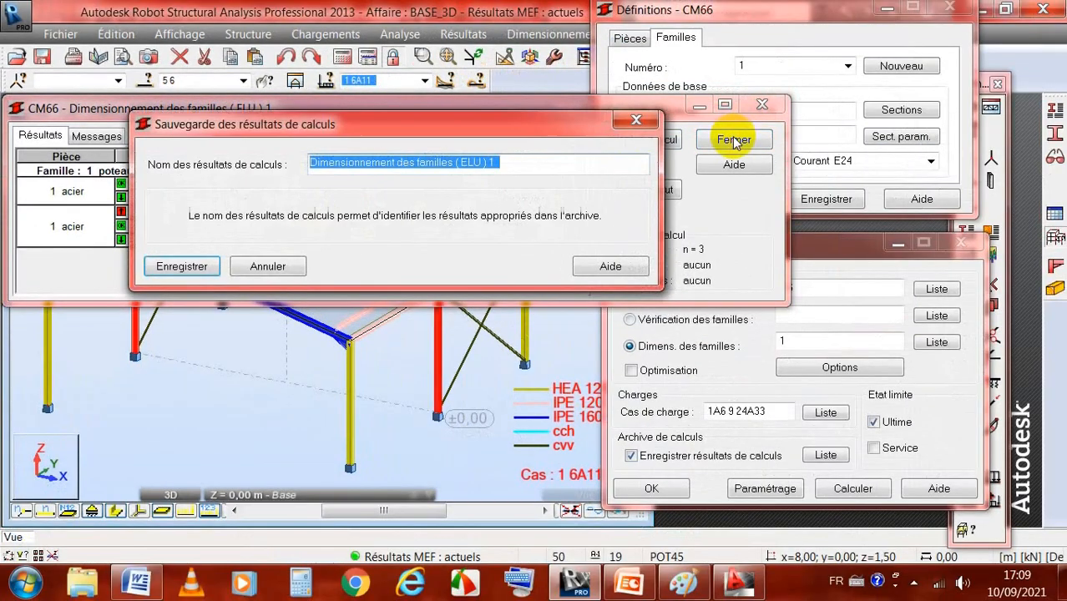
left_click(255, 266)
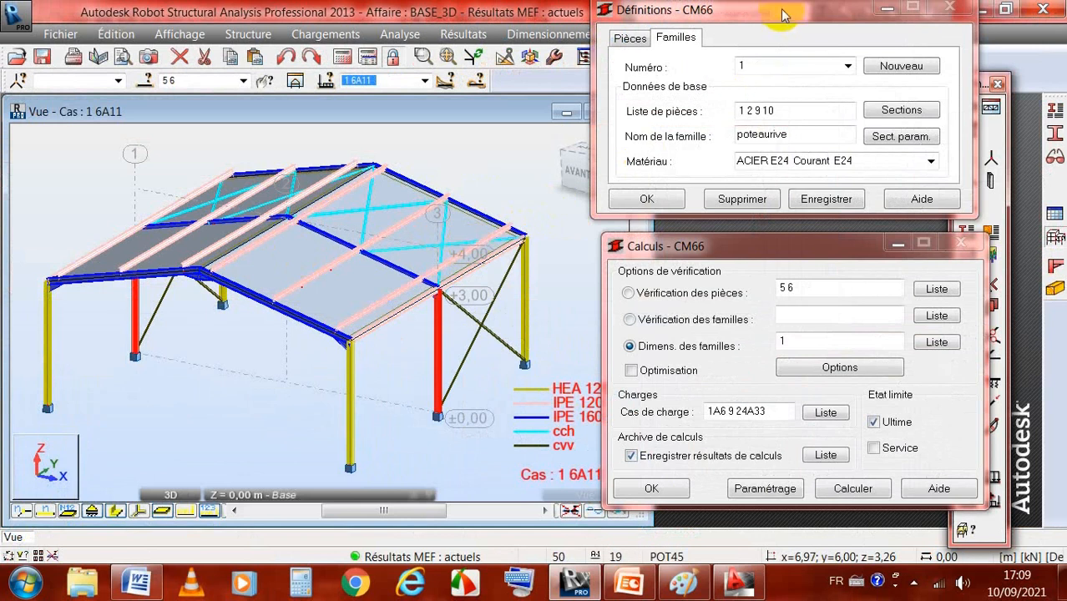
Step: Move the CM66 family definitions dialog down over the calculation dialog to uncover the main window's menus
left_click_drag(781, 12, 794, 31)
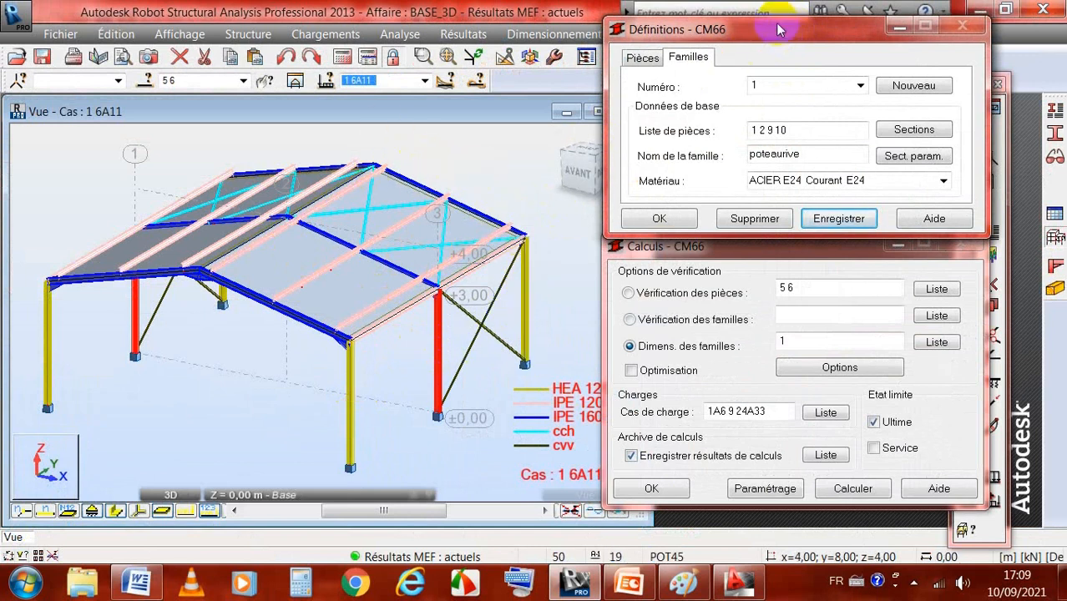
left_click_drag(777, 30, 776, 100)
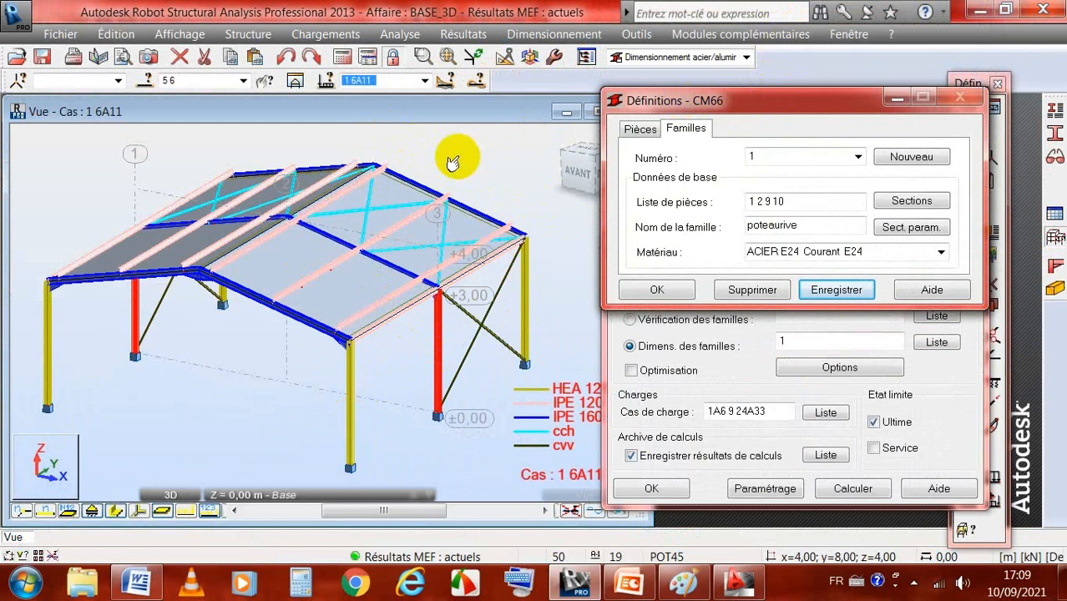